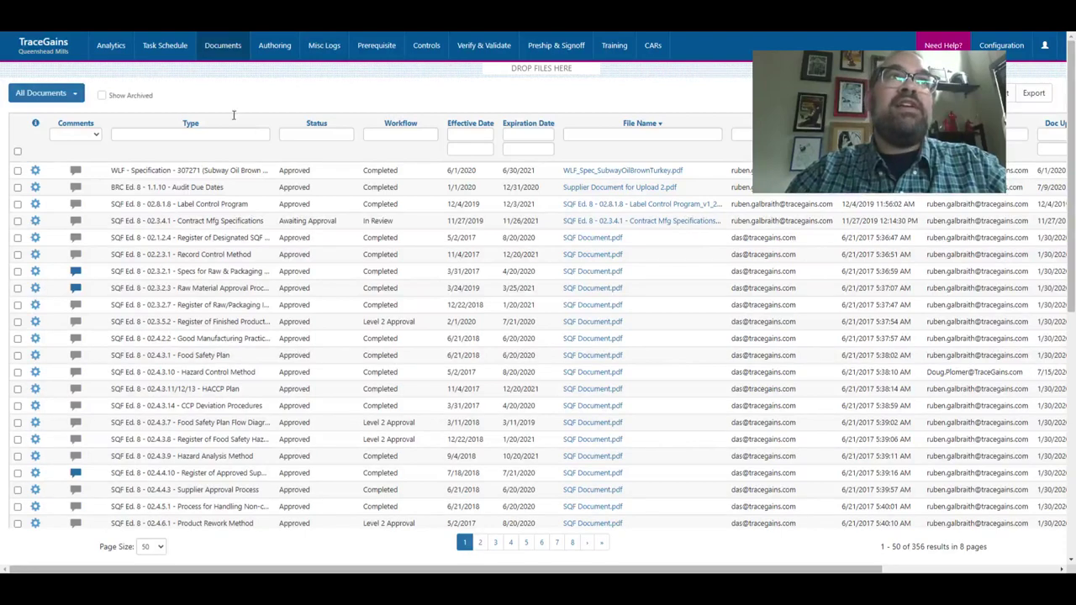
Switch the document list to Other Docs (Training), showing five training documents, two Missing
click(76, 97)
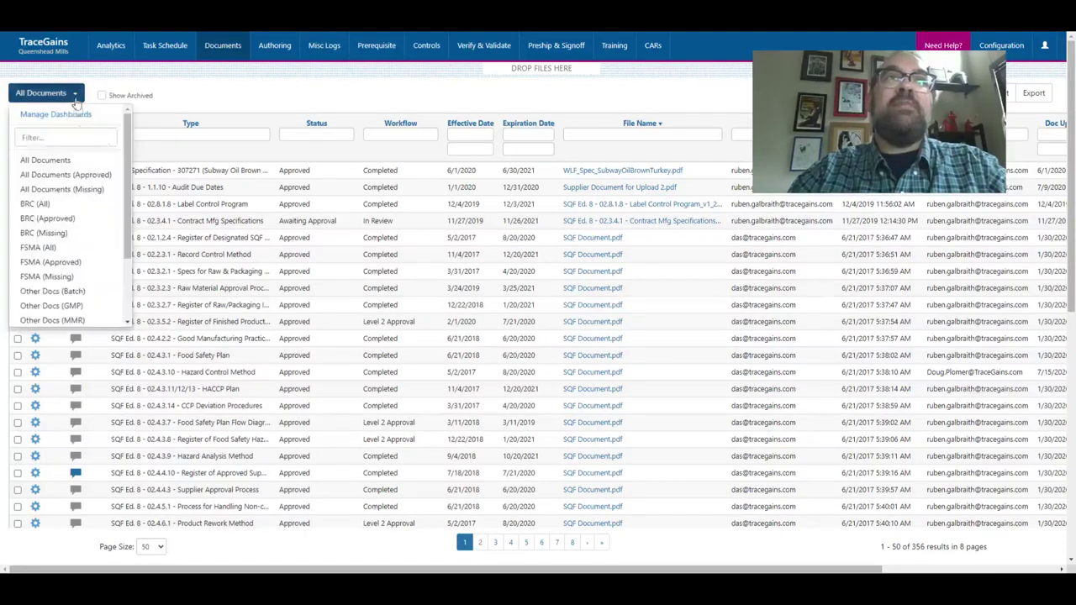
scroll(96, 222, down, 1)
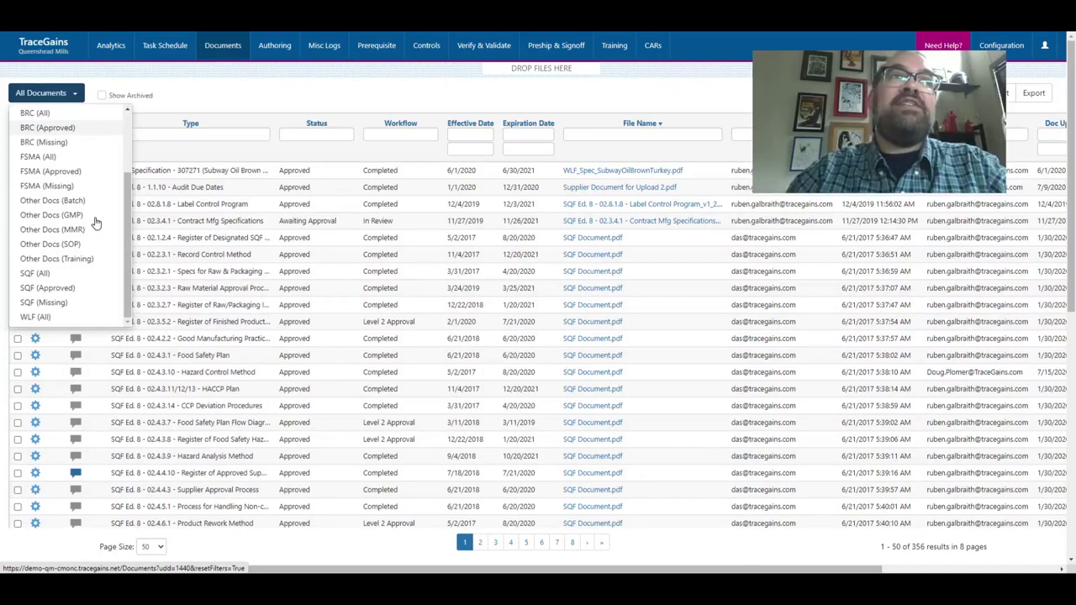
click(58, 262)
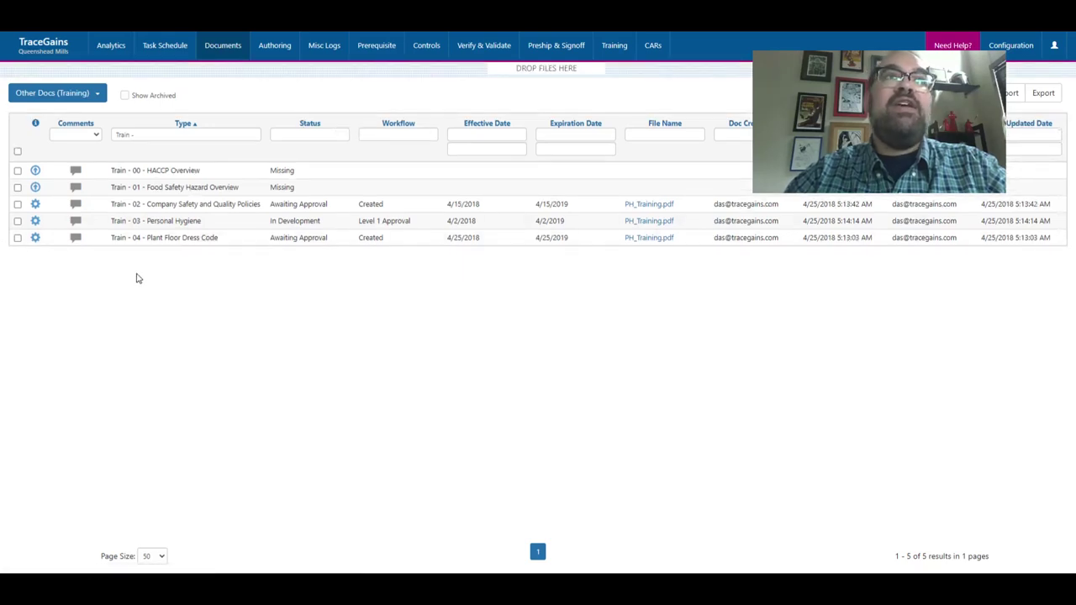
Switch the document list to the Other Docs (SOP) dashboard
click(90, 93)
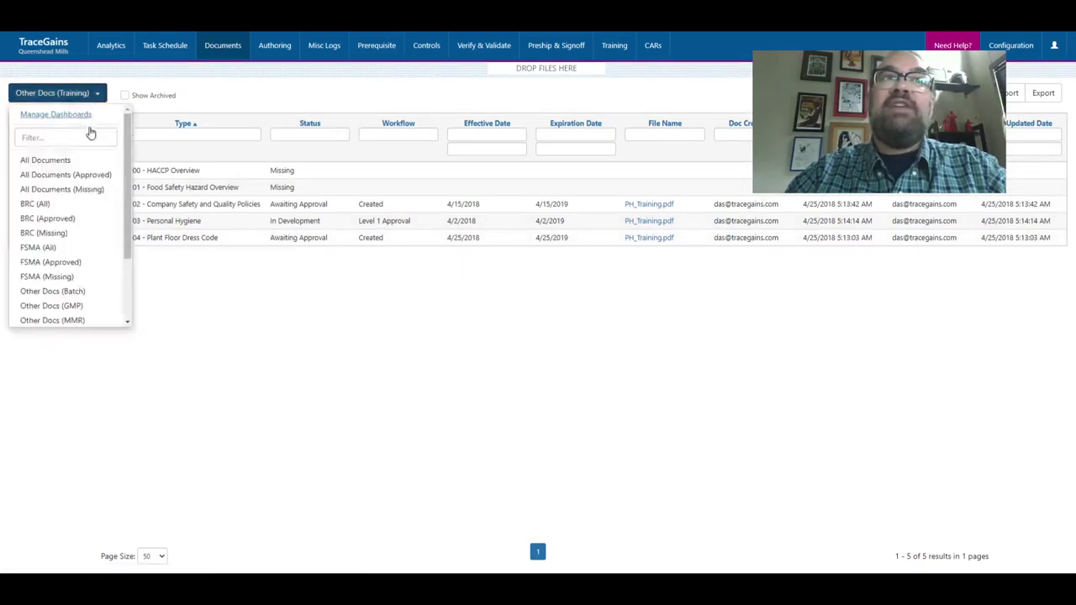
scroll(78, 277, down, 2)
click(71, 252)
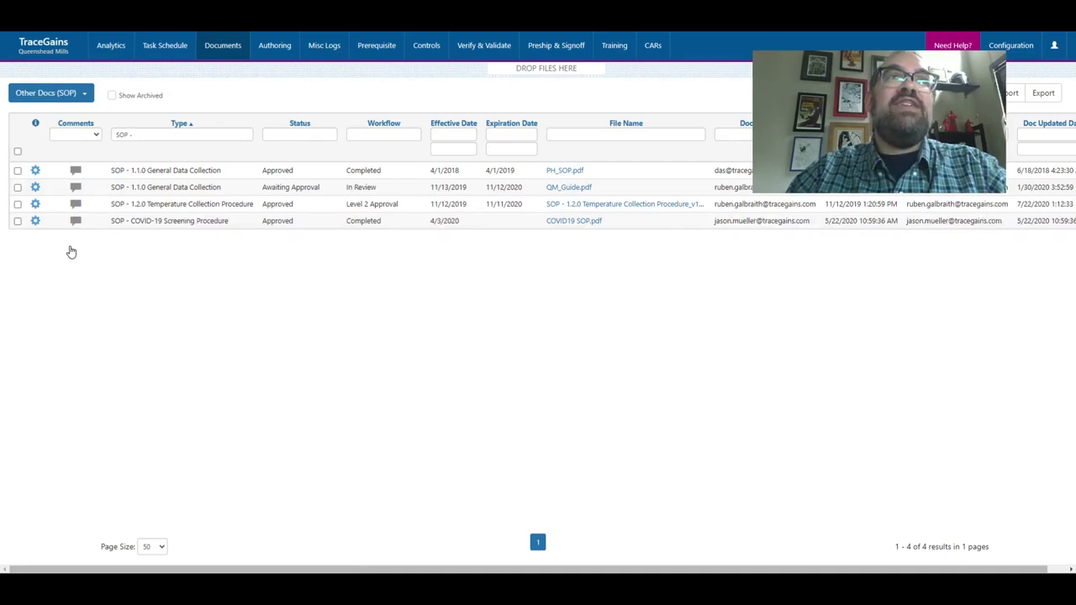
Change to the Other Docs (Batch) dashboard with its three batch sheets
click(82, 93)
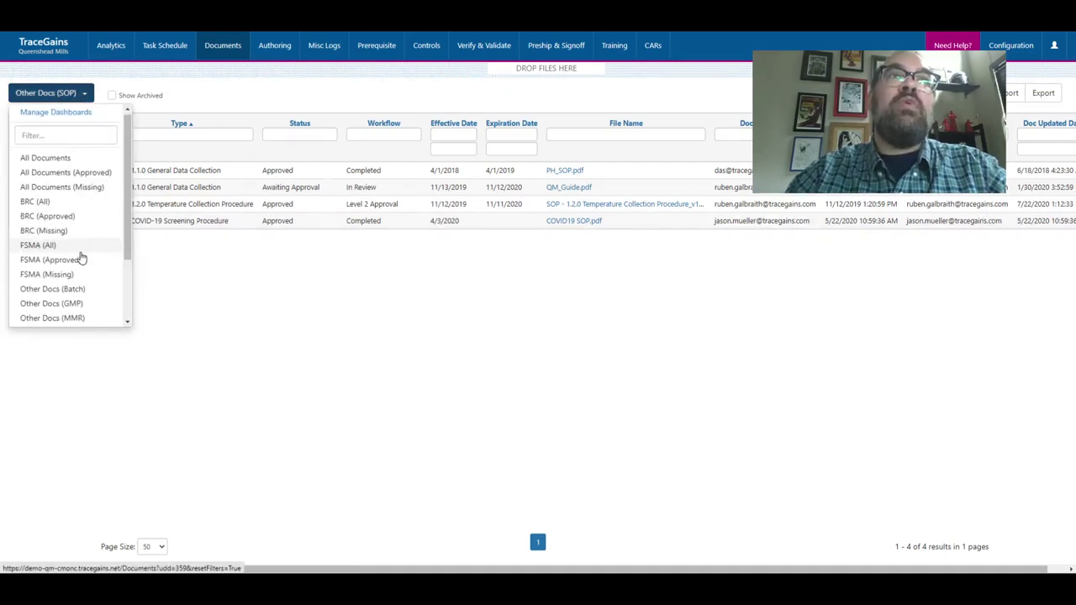
scroll(79, 253, down, 2)
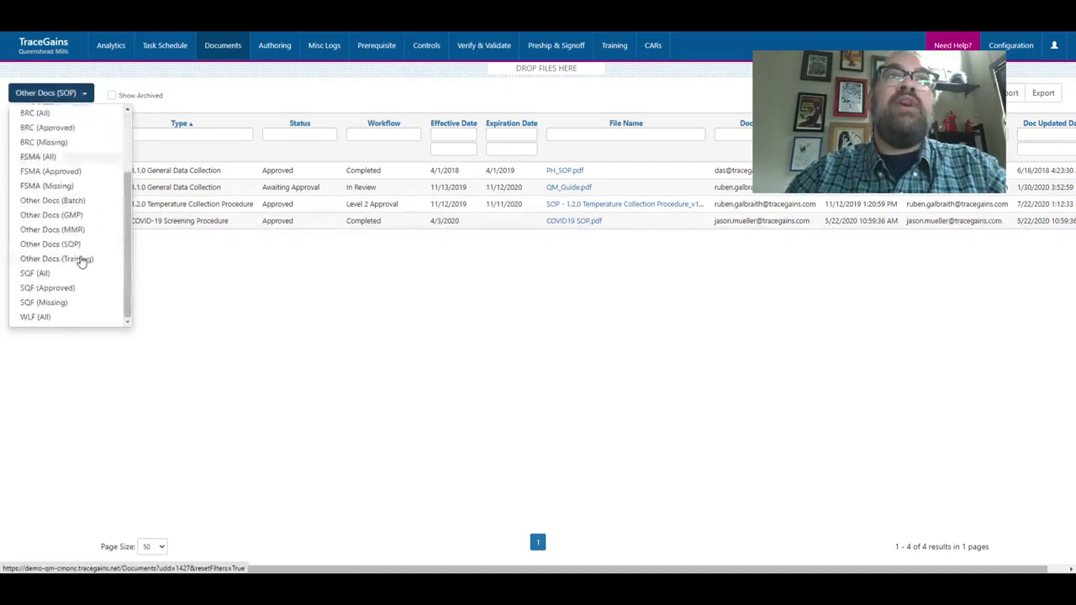
click(66, 208)
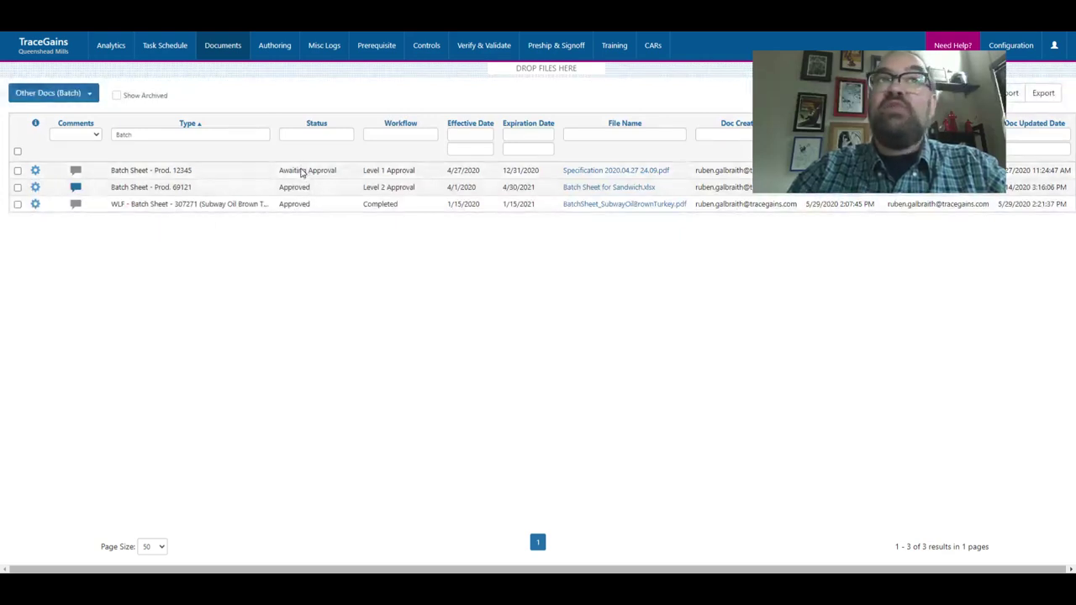
click(74, 189)
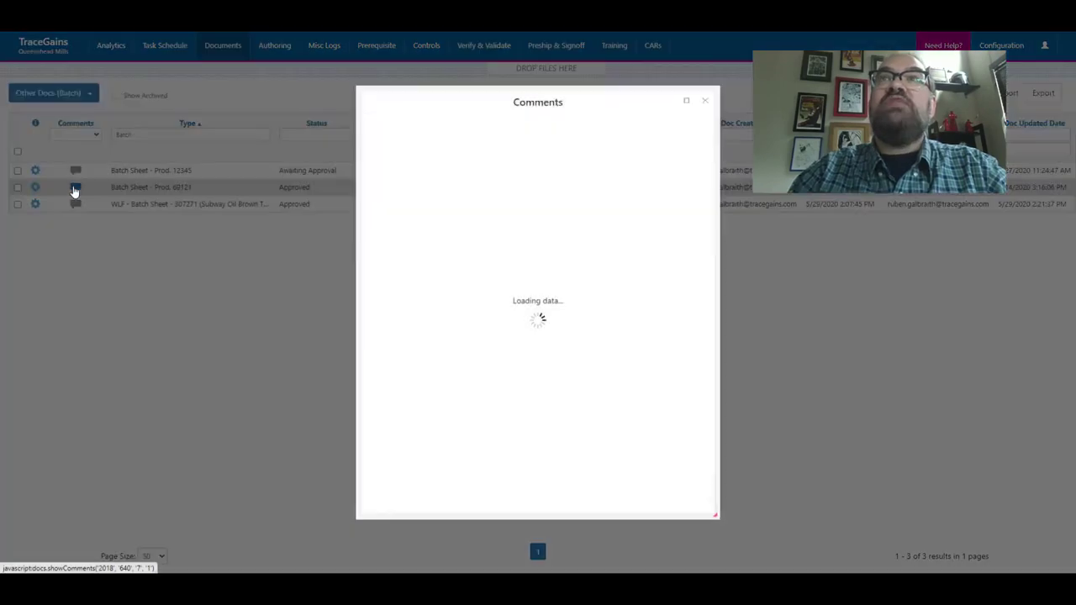
click(705, 104)
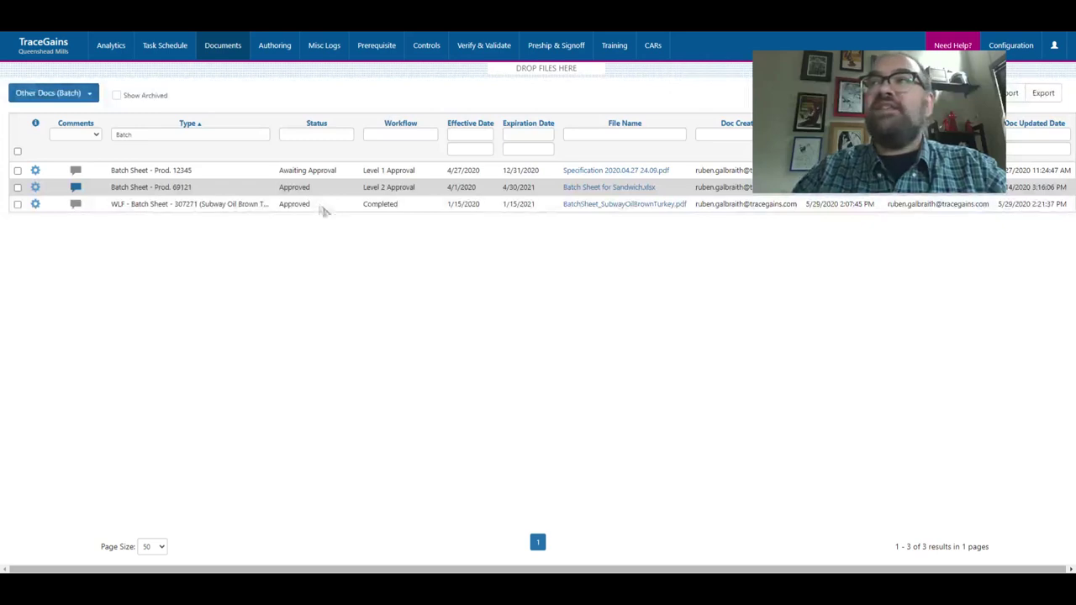
click(83, 96)
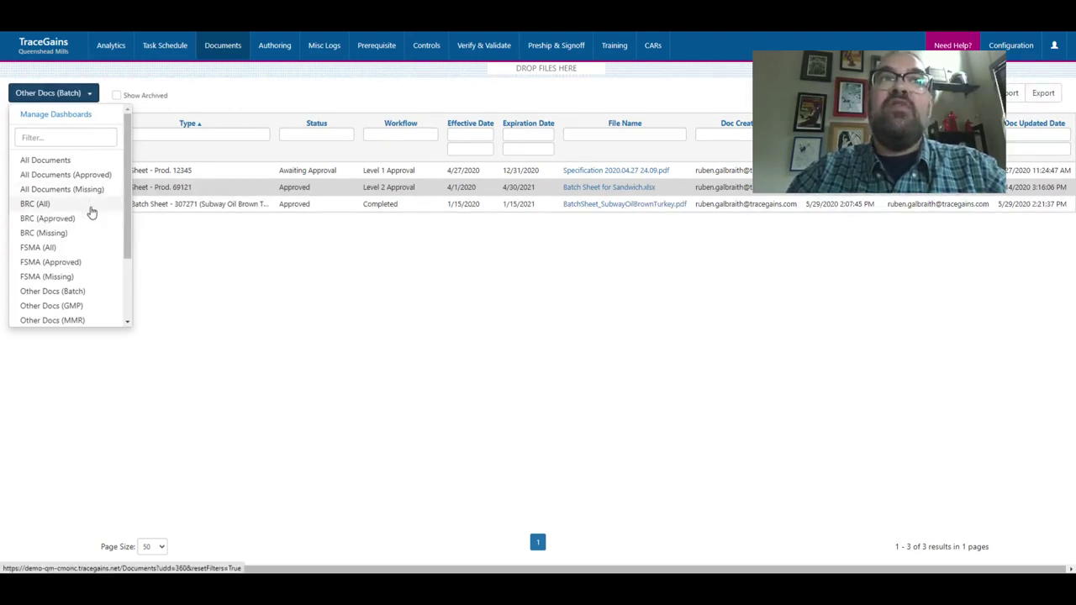
Pick SQF (All) to list all 95 SQF documents across 2 pages
scroll(90, 210, down, 3)
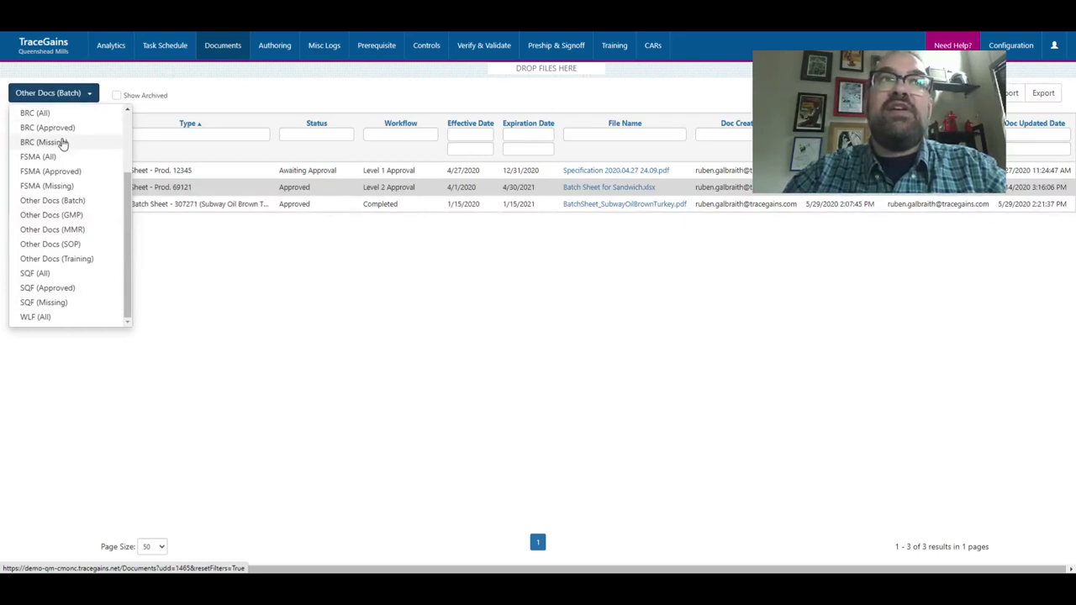
click(44, 274)
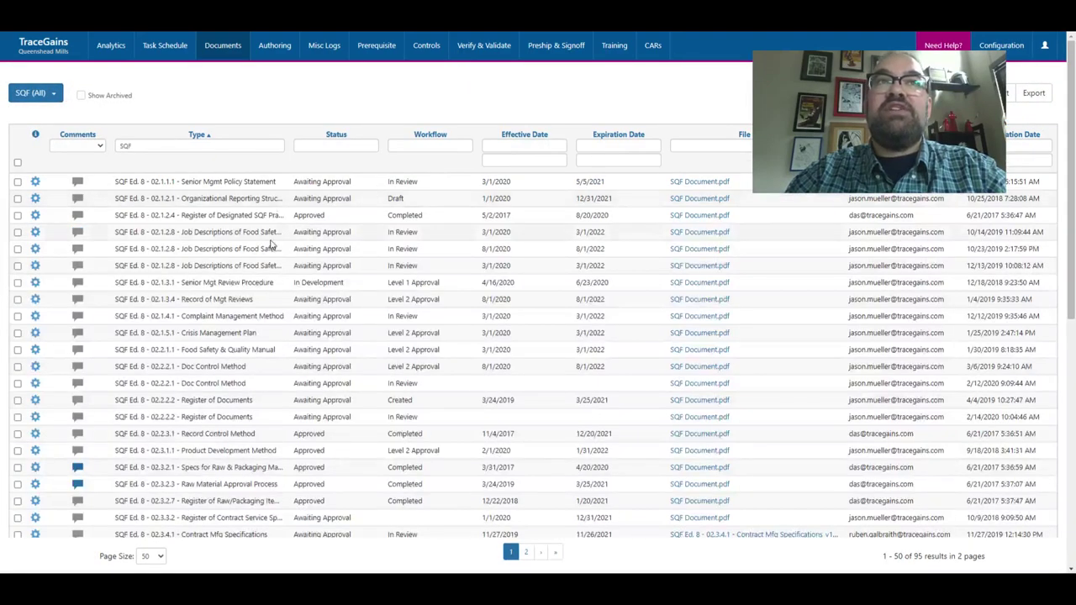
Edit the third 02.1.2.8 job descriptions document inline, leaving its status Awaiting Approval
scroll(258, 225, down, 1)
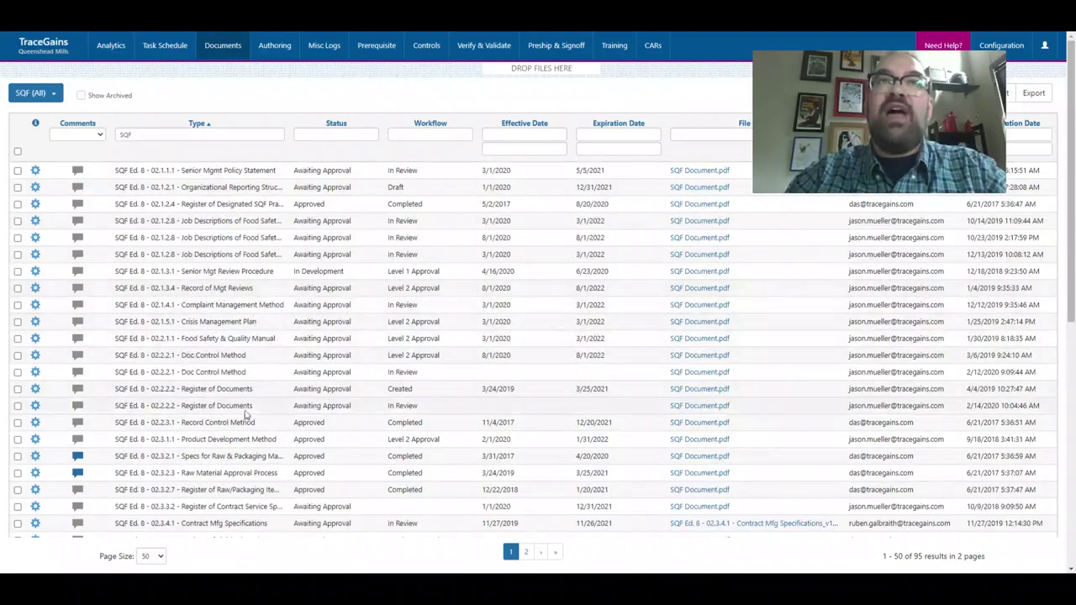
click(340, 257)
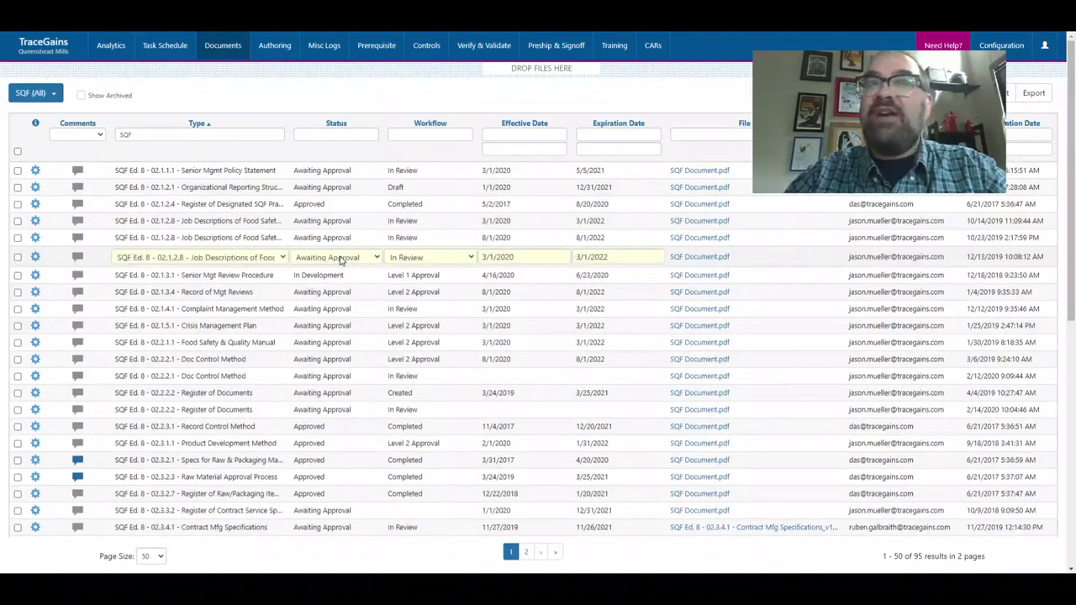
click(340, 258)
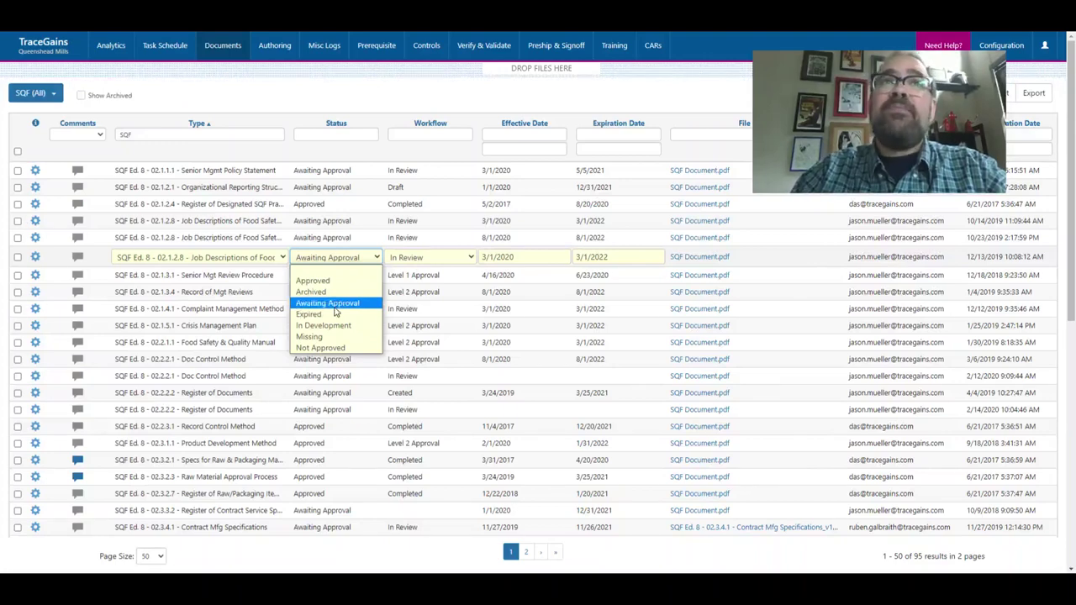
click(283, 101)
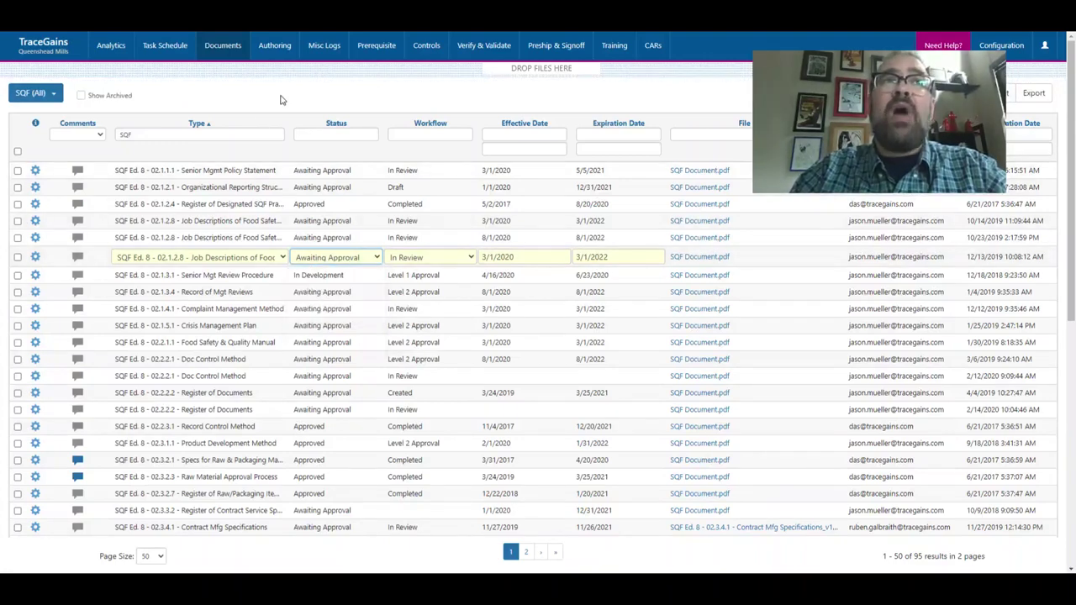
Switch to the SQF (Approved) dashboard, then go to the Authoring list of 21 documents
click(30, 93)
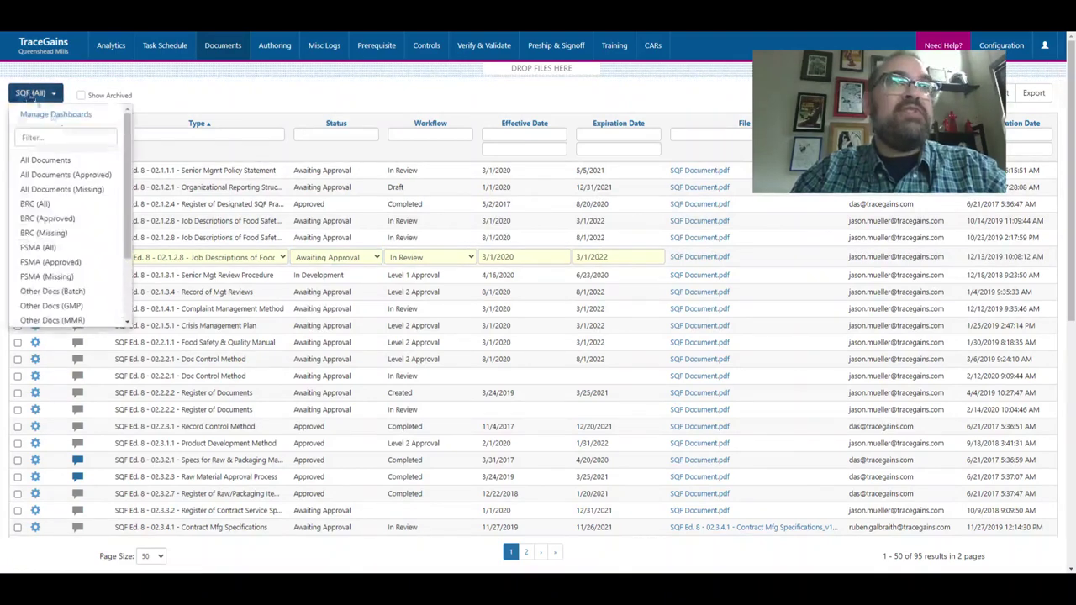
scroll(59, 269, down, 3)
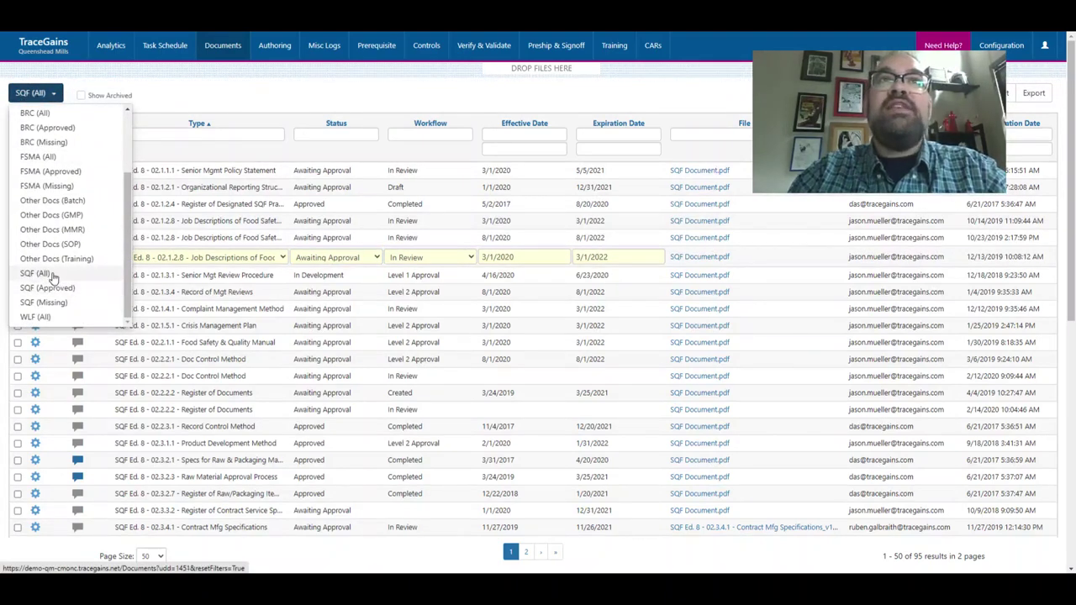
click(285, 113)
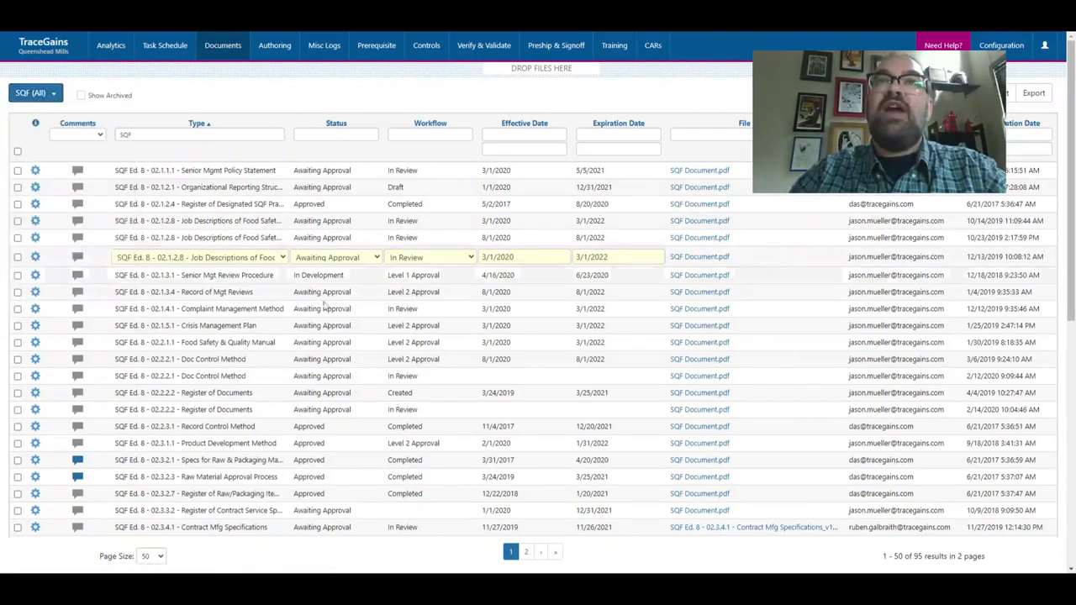
click(55, 94)
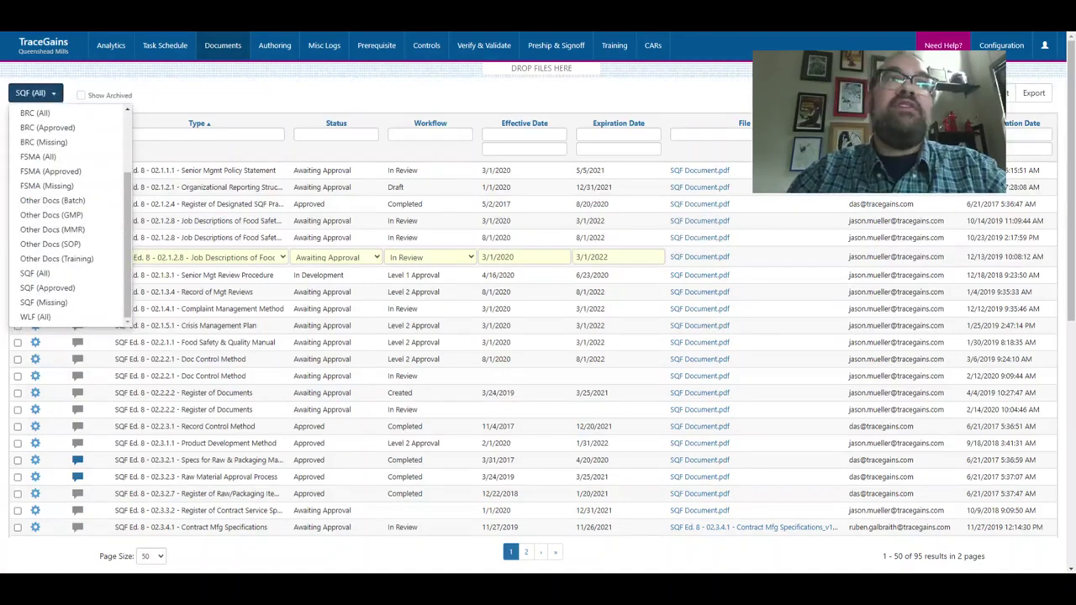
click(50, 288)
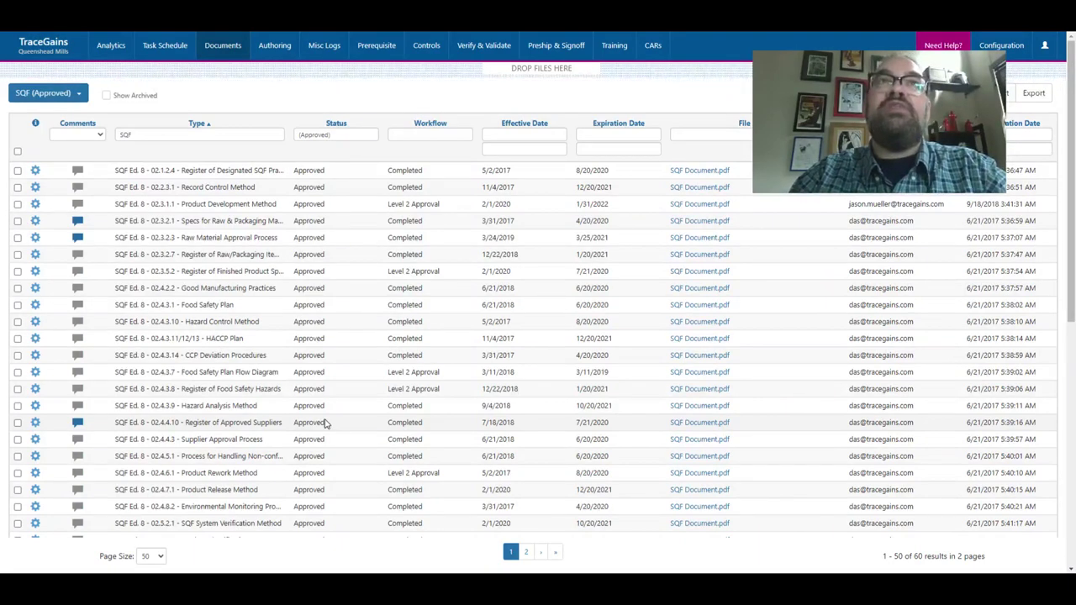
click(277, 49)
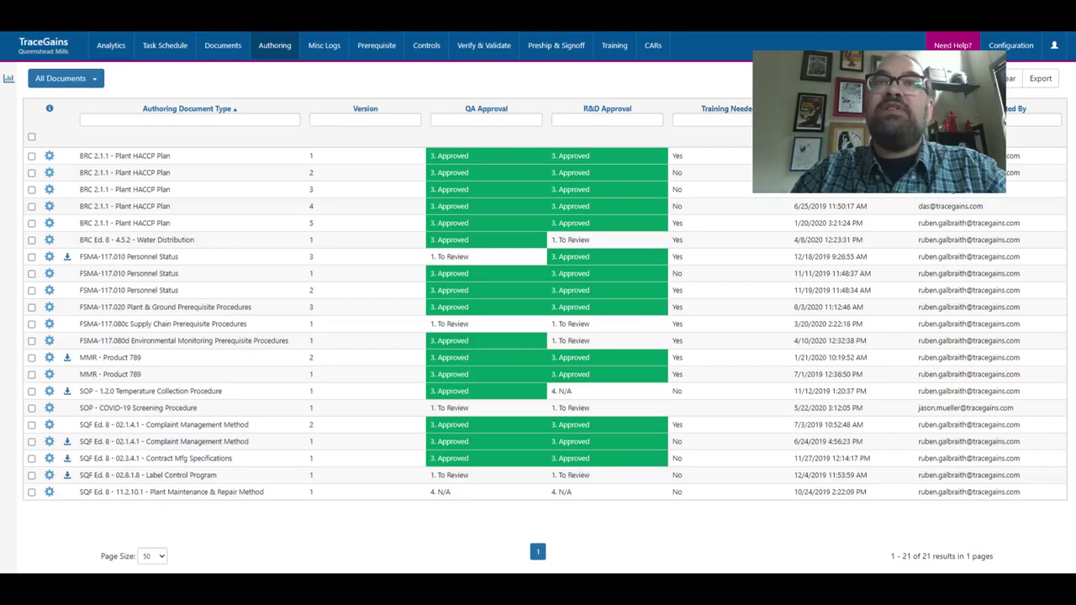
Create a version 1 authored document of type 'SQF Ed. 8 - 02.2.2.1 - Doc Control Method'
click(971, 78)
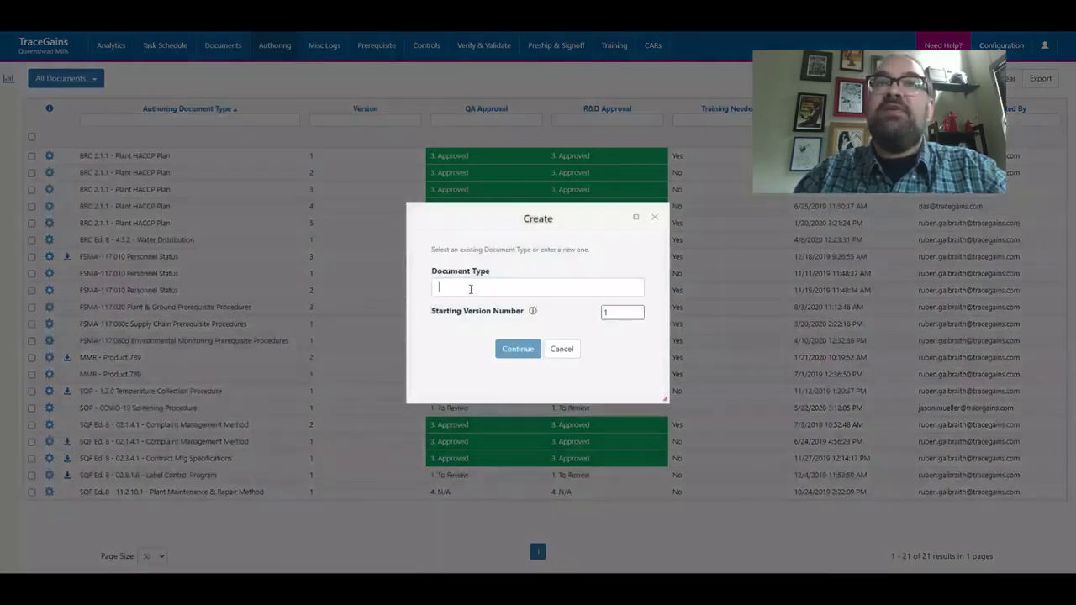
click(470, 290)
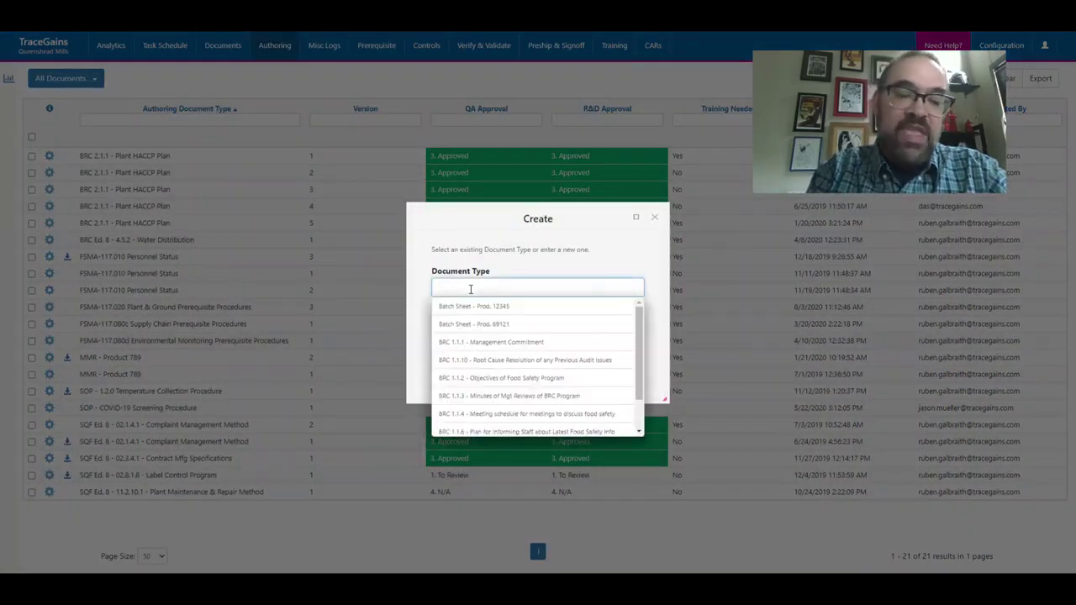
text(sqf)
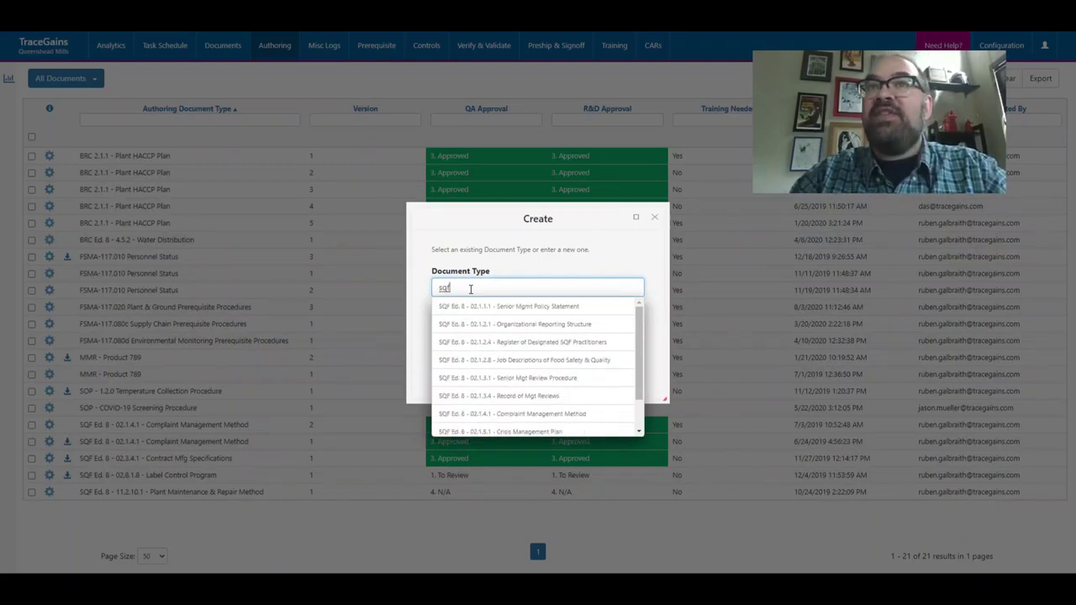
scroll(541, 349, down, 3)
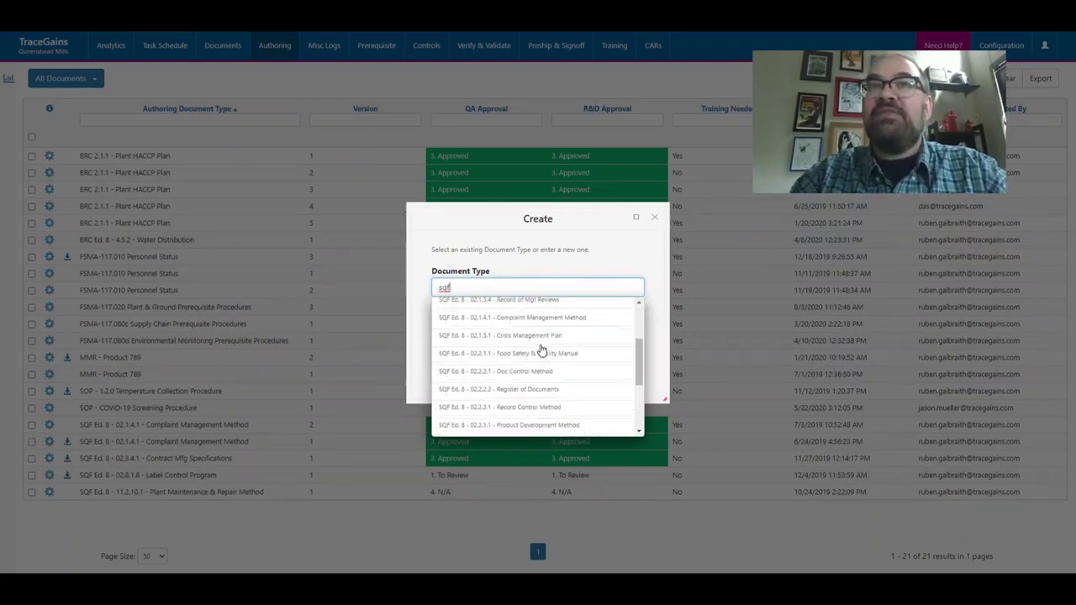
scroll(541, 362, down, 1)
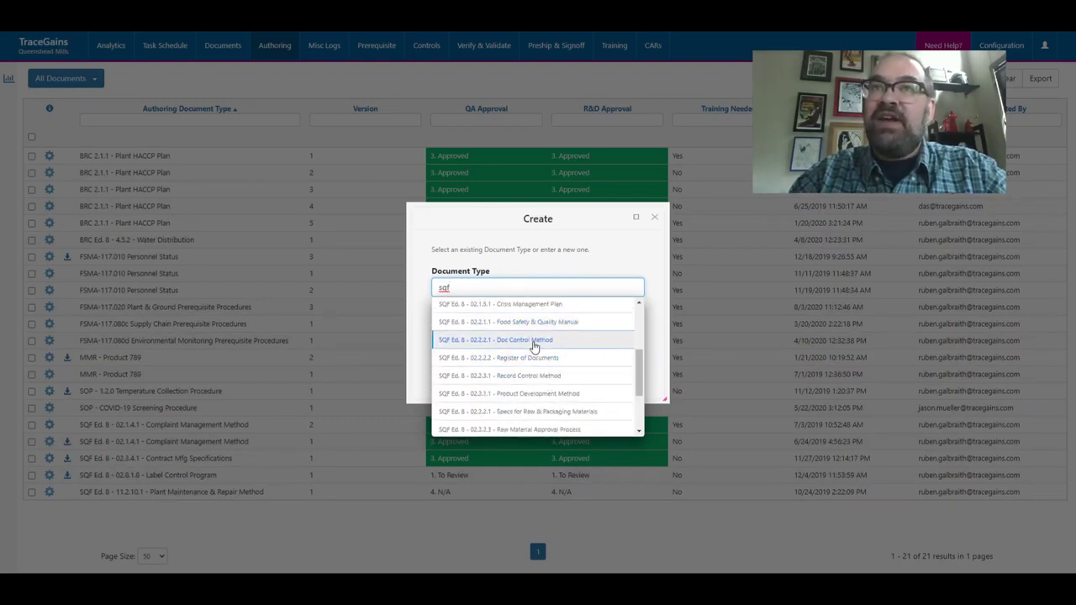
click(534, 343)
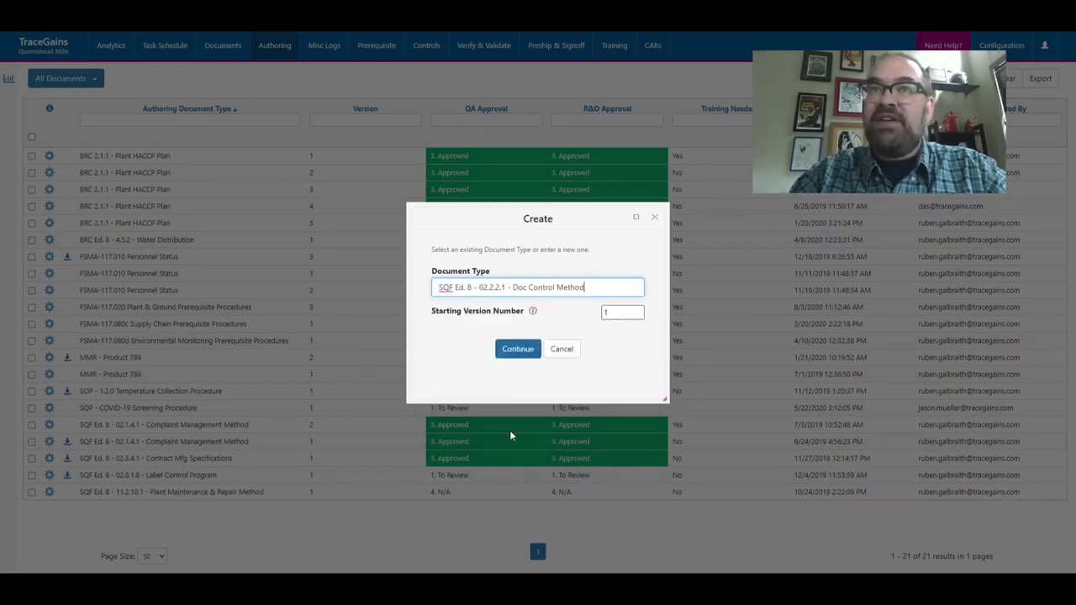
click(510, 352)
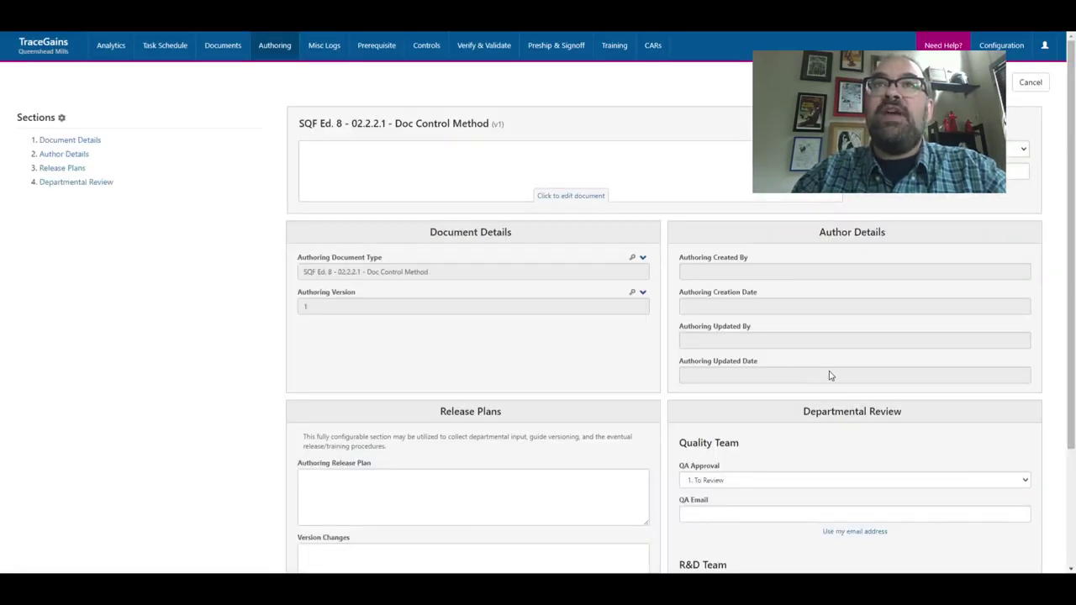
click(575, 197)
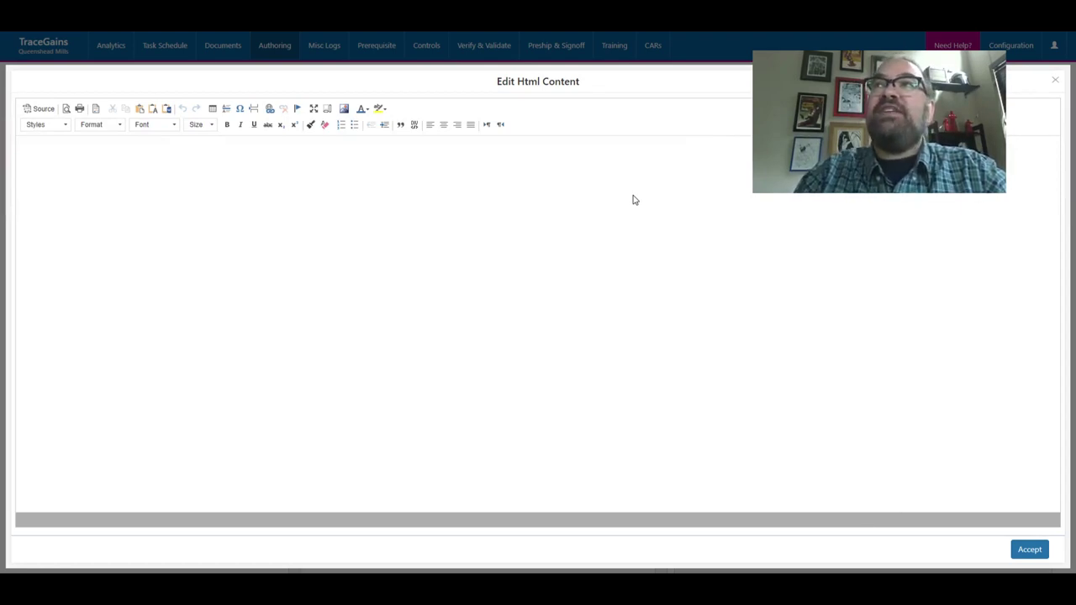
click(1055, 80)
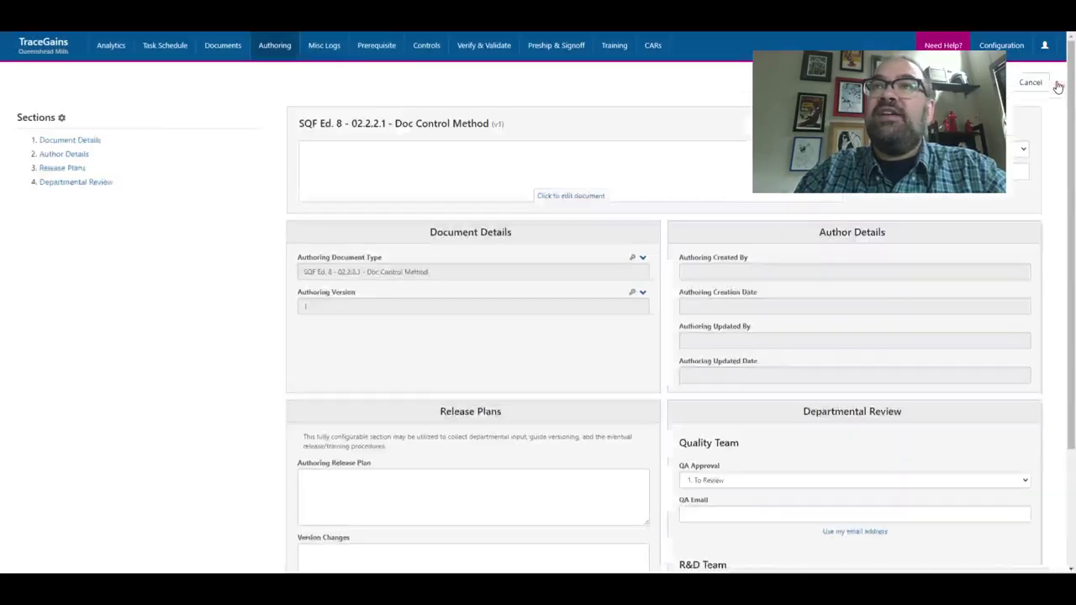
scroll(810, 298, down, 1)
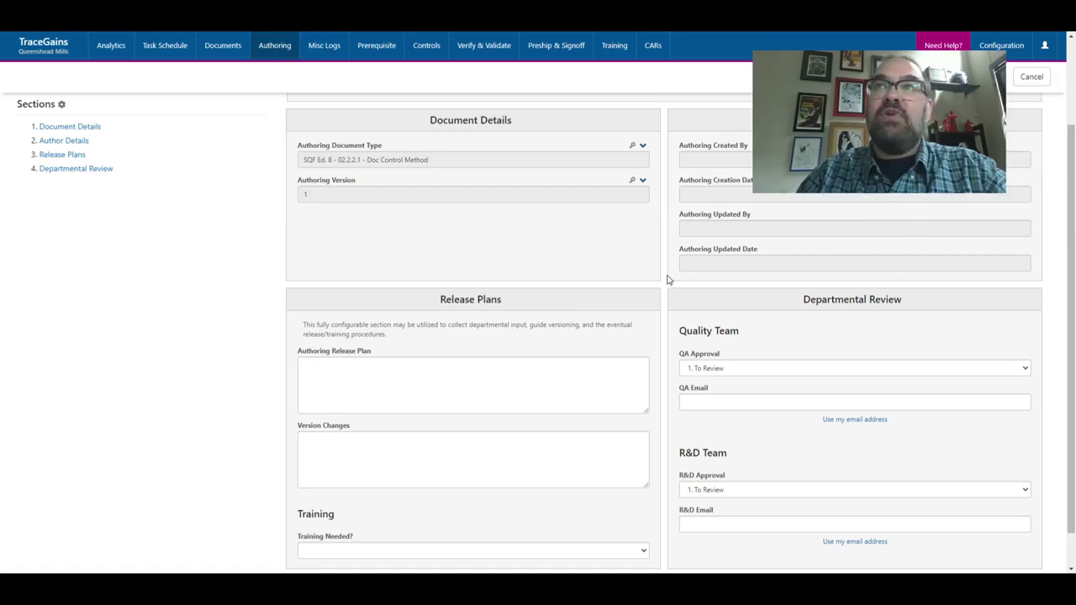
scroll(663, 277, down, 1)
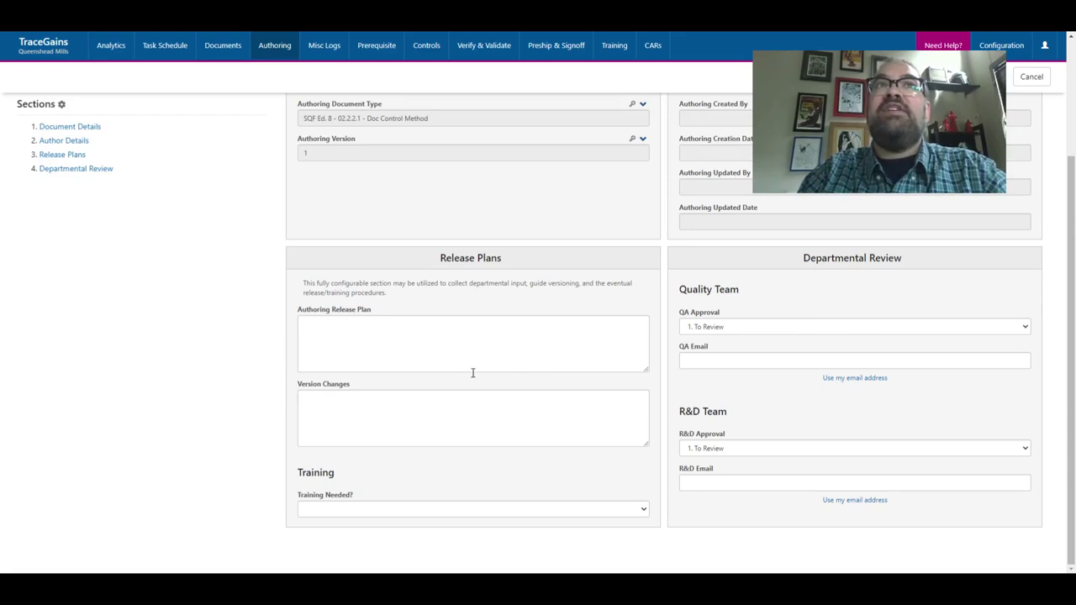
click(223, 52)
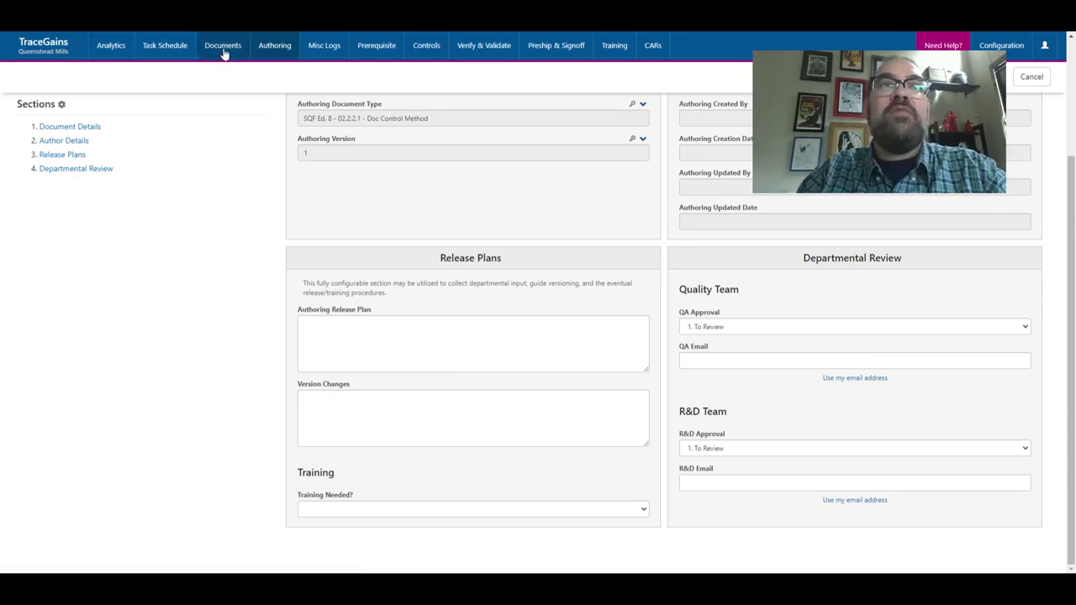
Go to Documents, then to Training for the All Trainings matrix of 9 employees
click(223, 47)
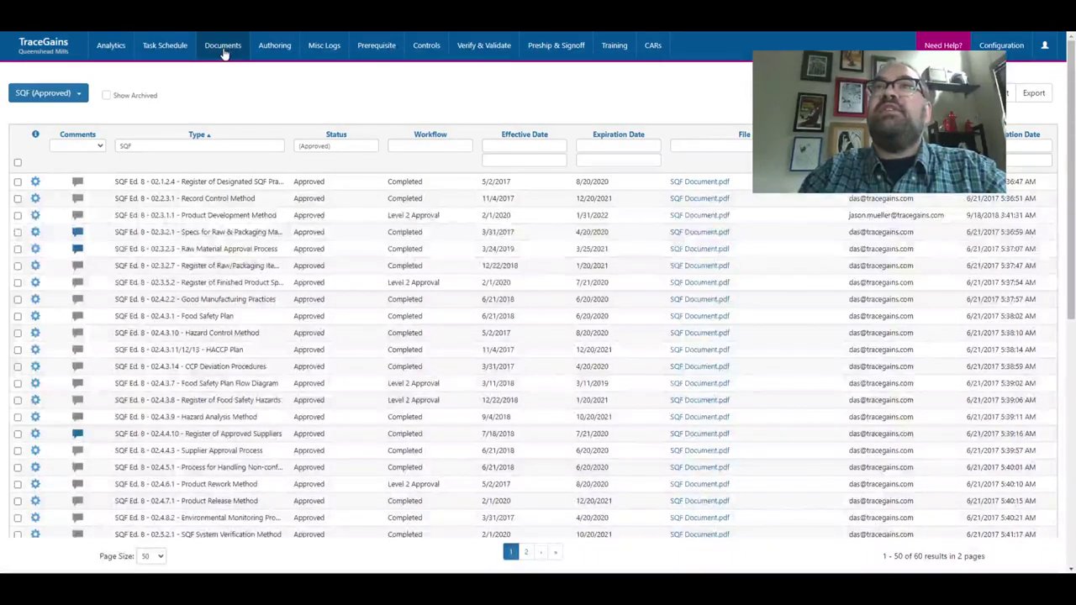
click(619, 52)
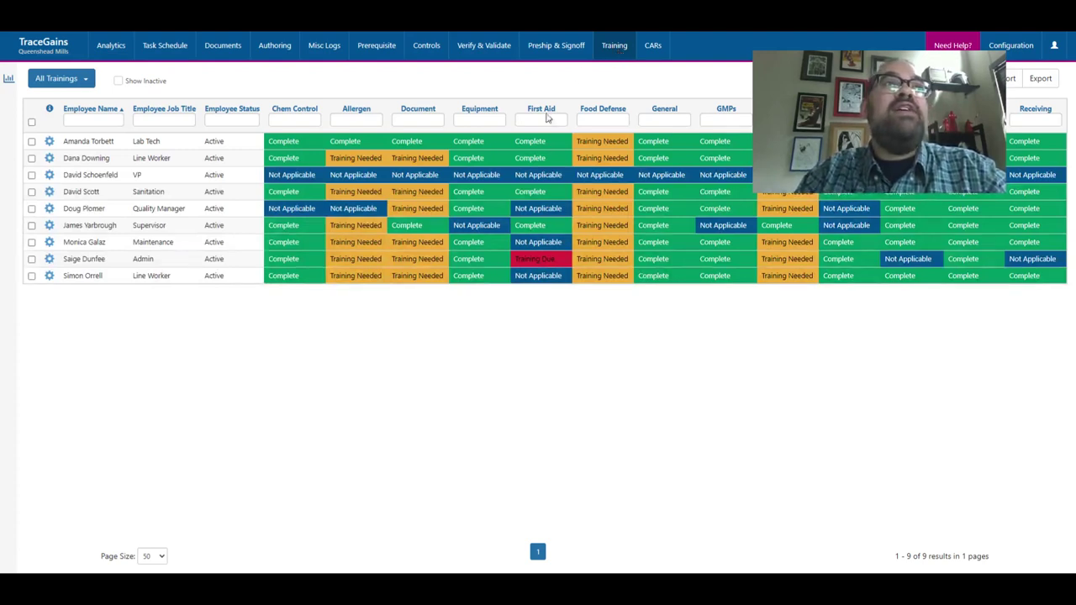
Show the Employee Summary dashboard and inspect the first employee's Out Spec status details
click(71, 81)
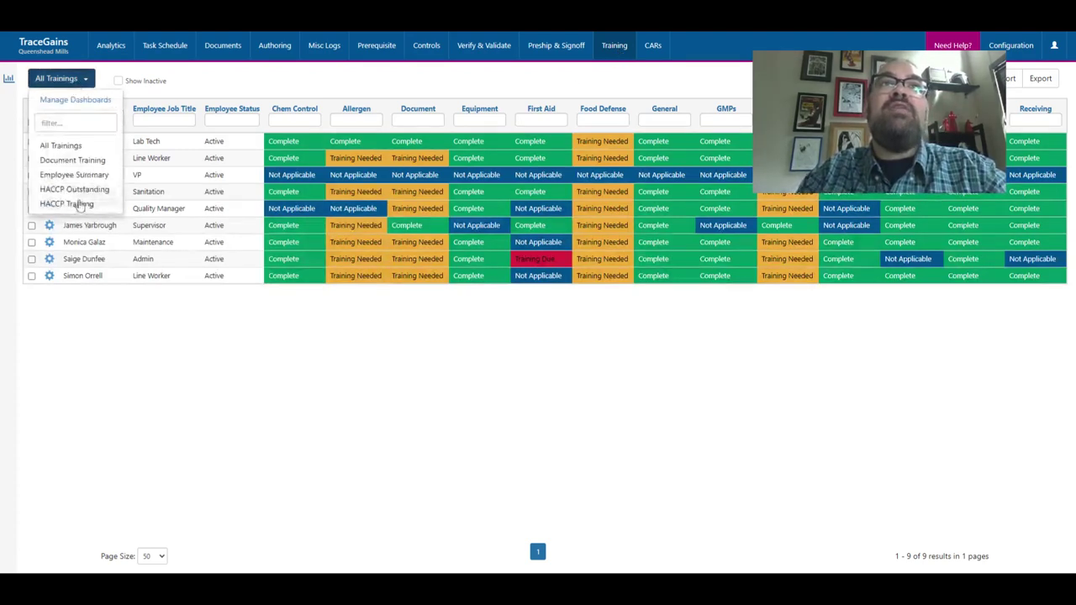
click(71, 175)
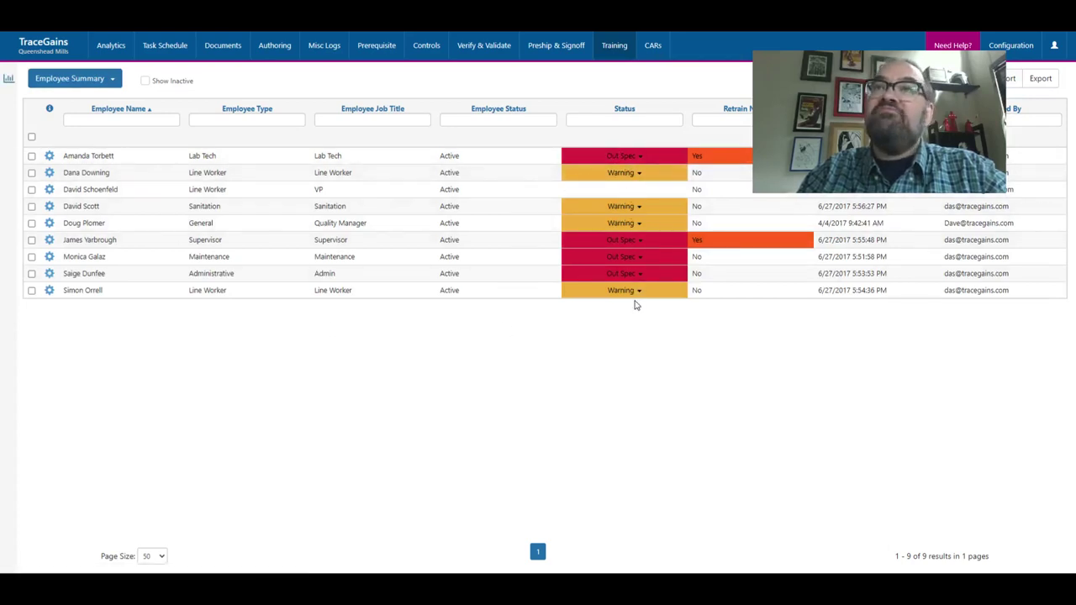
click(631, 158)
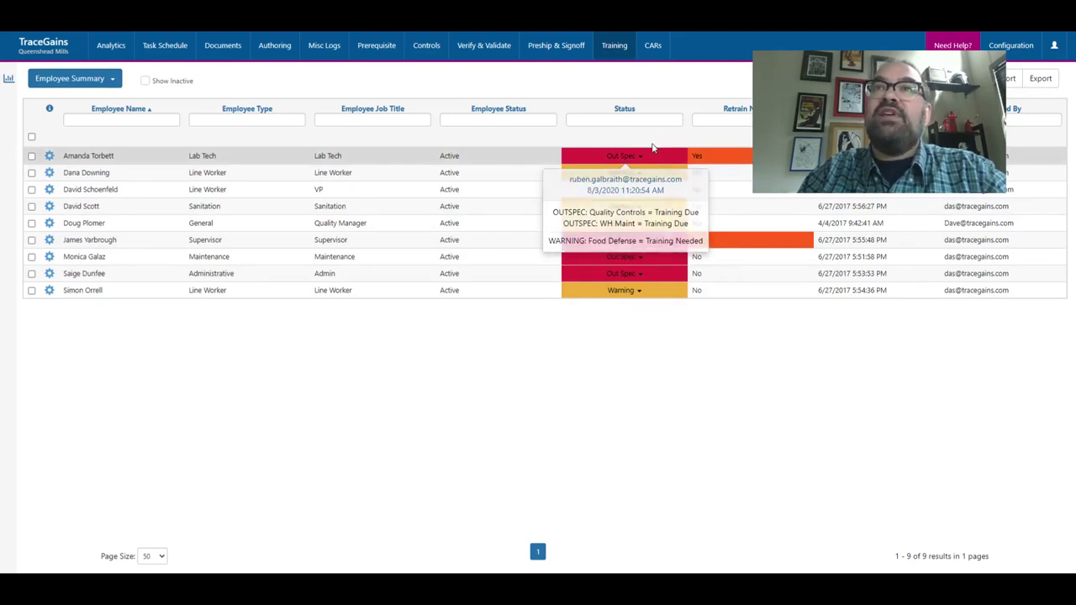
mouse_move(633, 178)
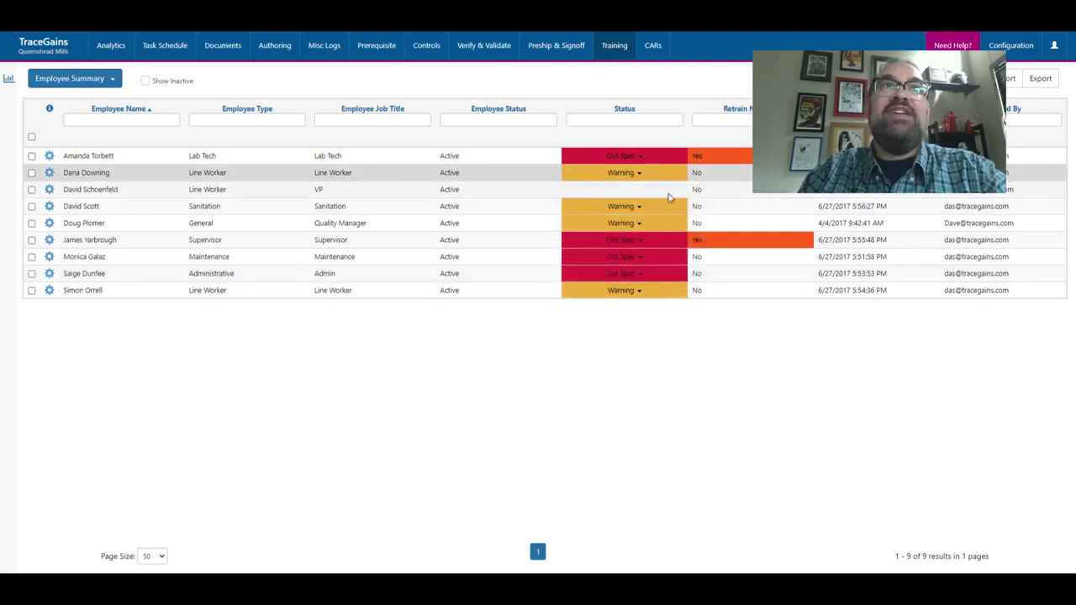
click(84, 78)
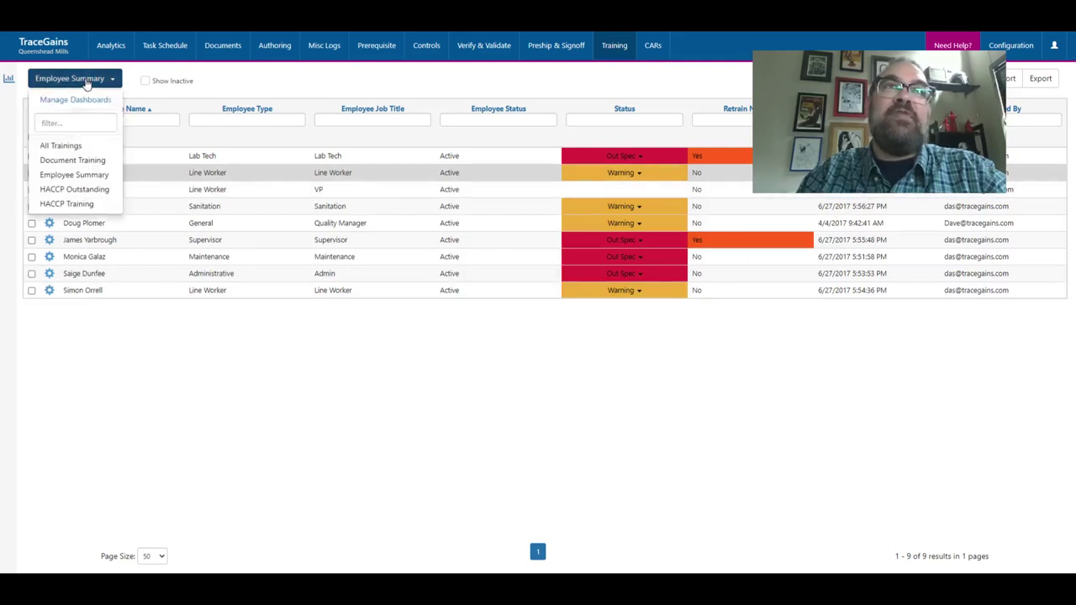
Select the HACCP Training dashboard and review the first employee's training record
click(60, 209)
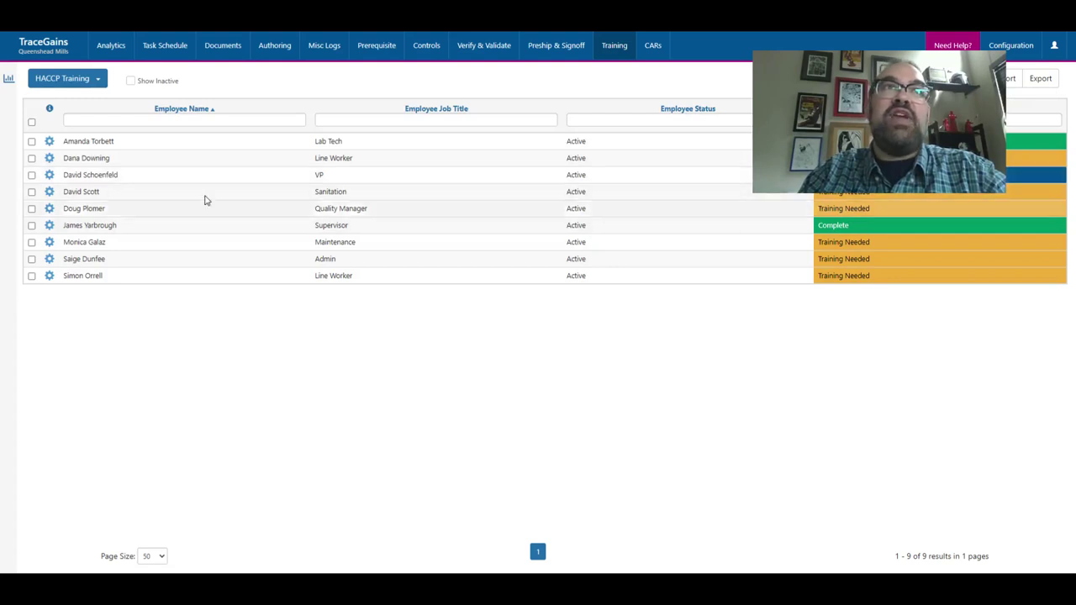
click(49, 143)
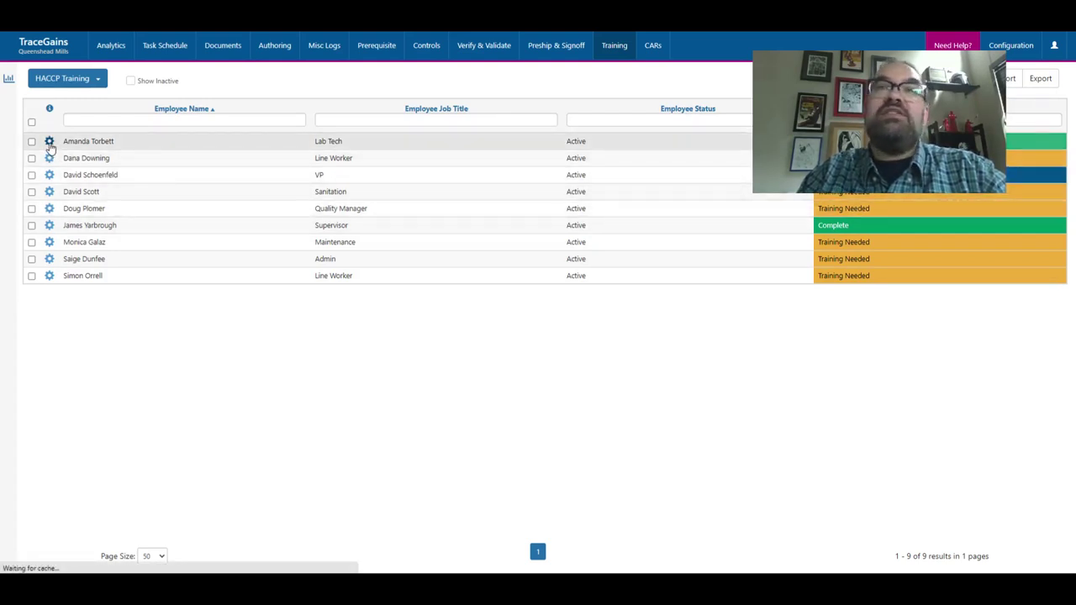
scroll(698, 359, down, 3)
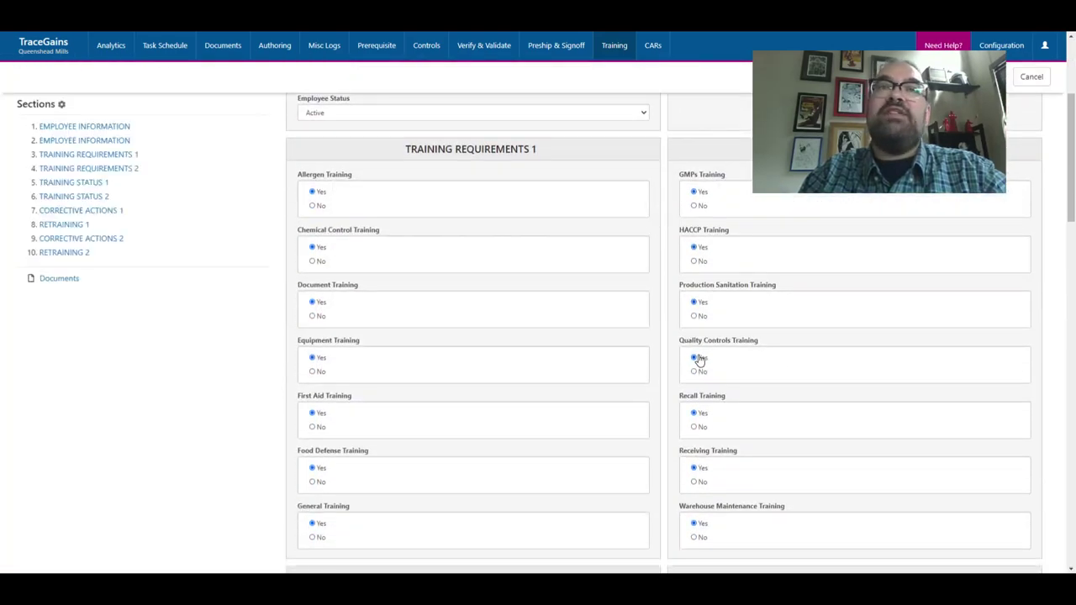
scroll(698, 360, down, 3)
scroll(698, 359, down, 2)
scroll(698, 360, down, 1)
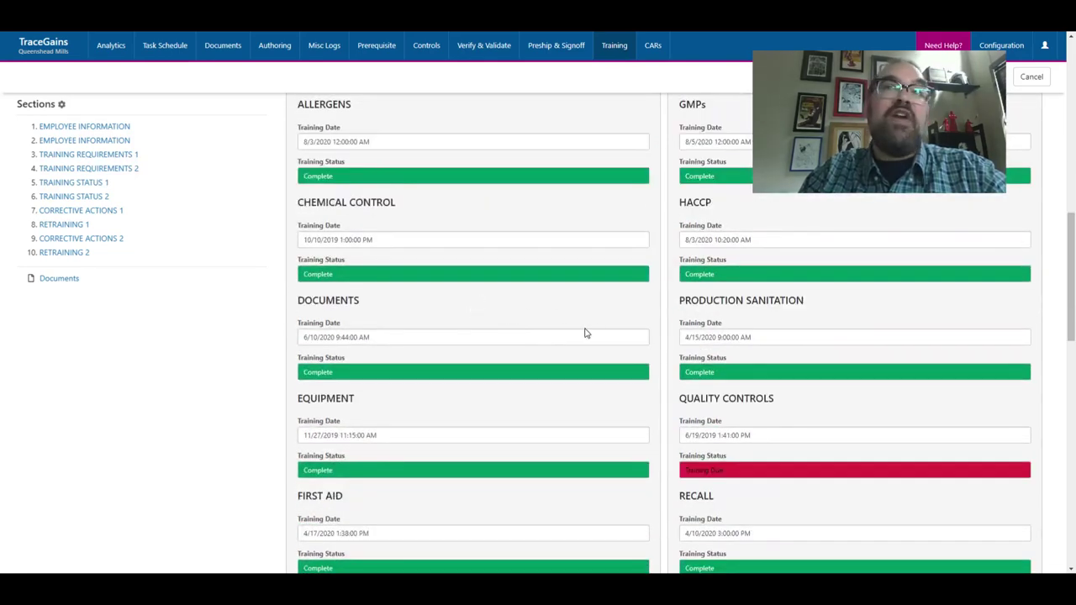
scroll(654, 397, down, 3)
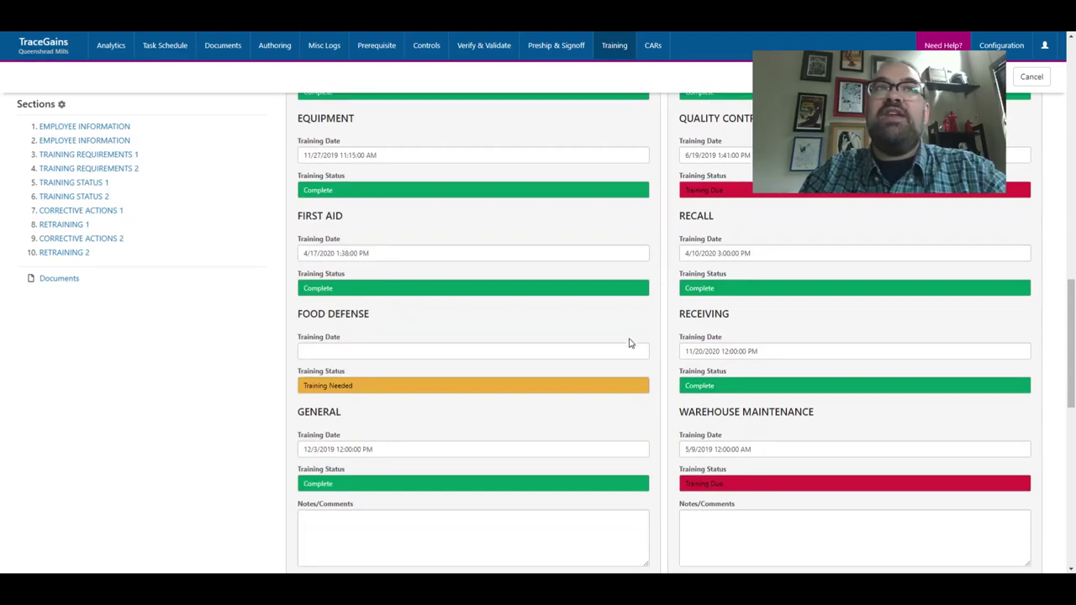
scroll(668, 341, down, 3)
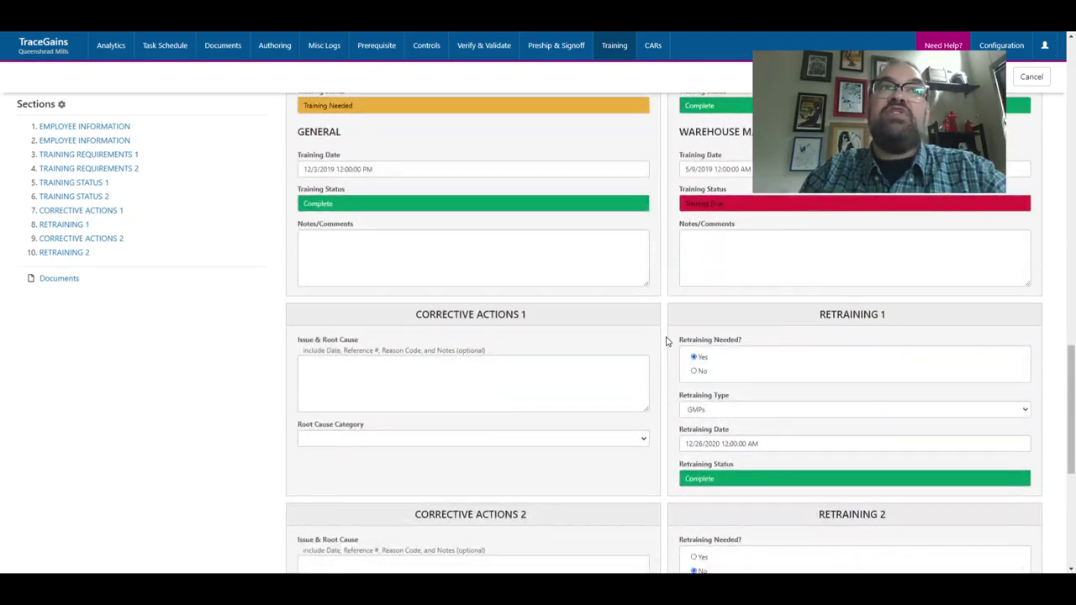
Check the record's attached documents, then return to the Training dashboard
click(69, 279)
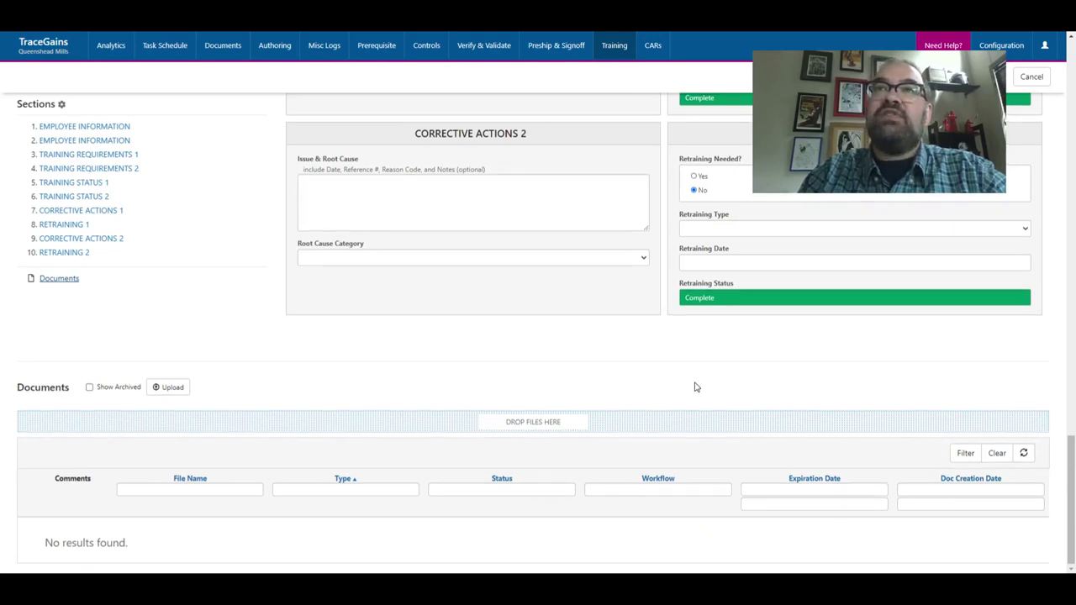
scroll(696, 387, up, 10)
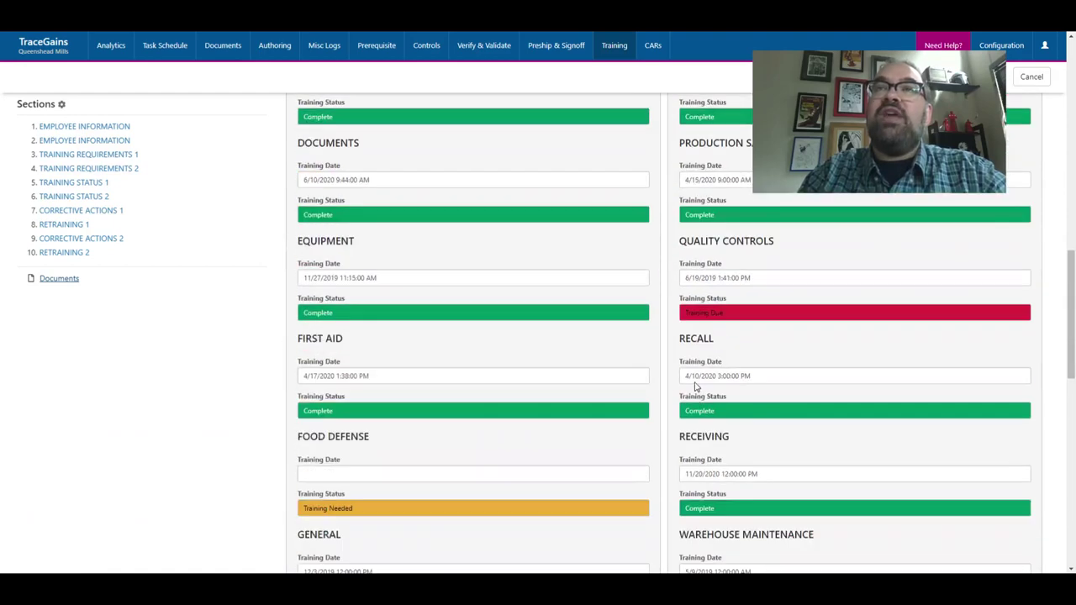
scroll(695, 387, up, 10)
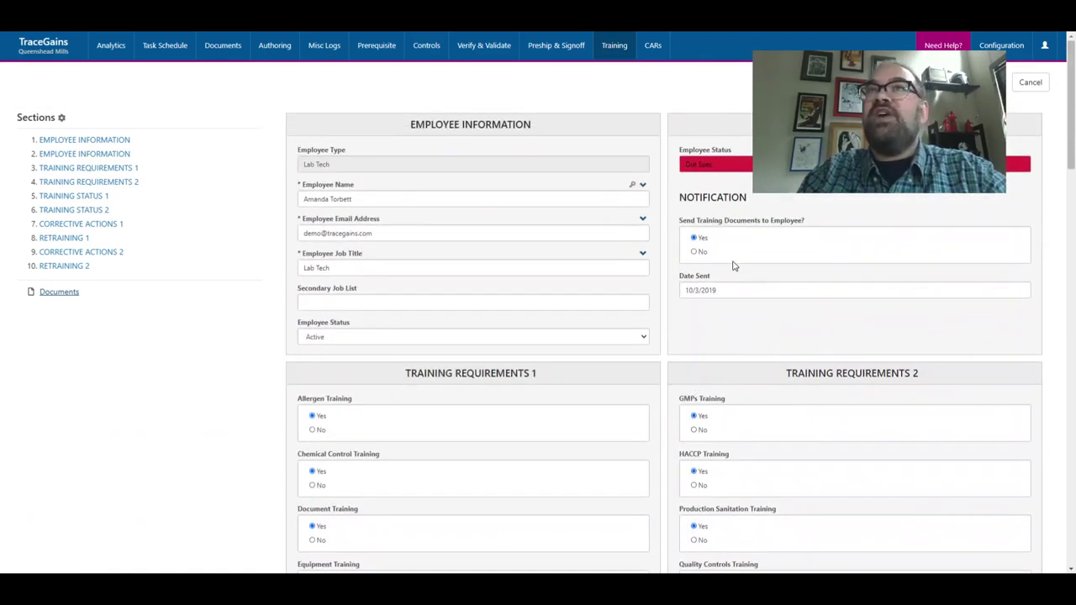
click(609, 47)
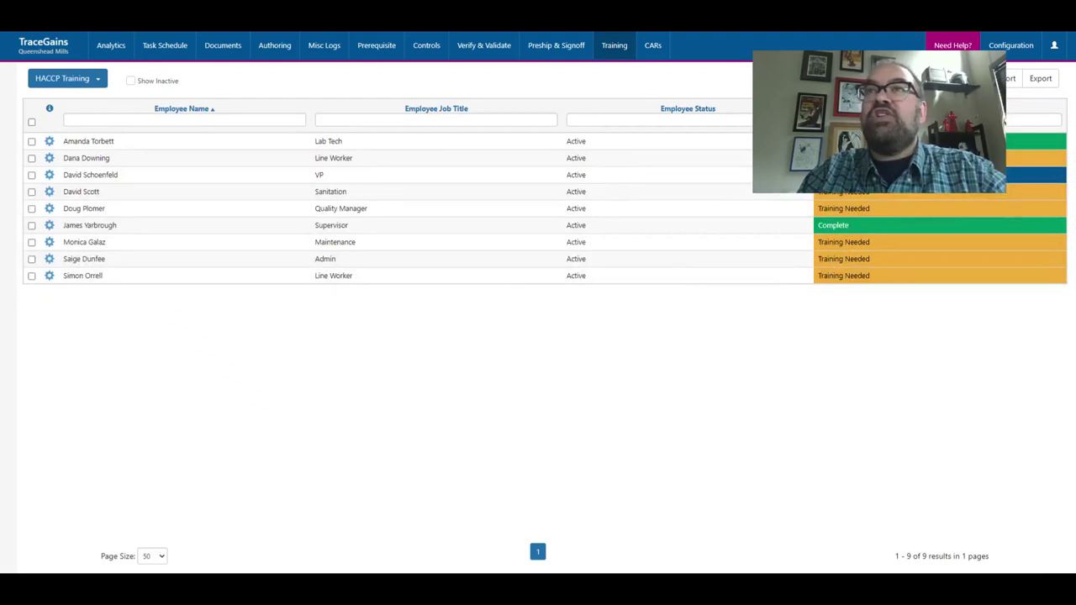
click(837, 222)
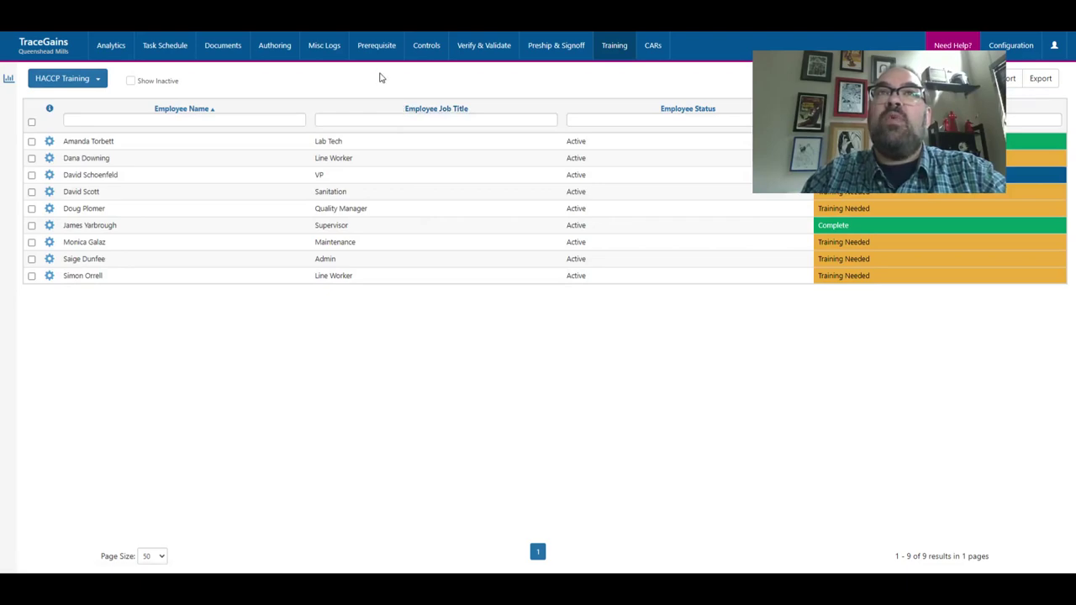
Go to the Controls page of 155 records and list the available control dashboards
click(425, 49)
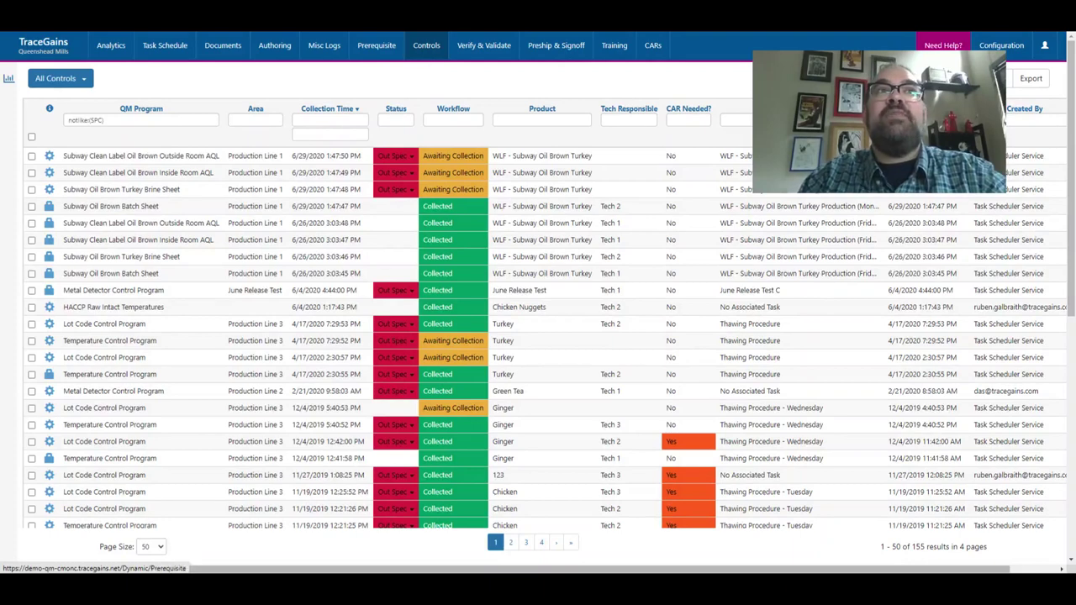
click(61, 78)
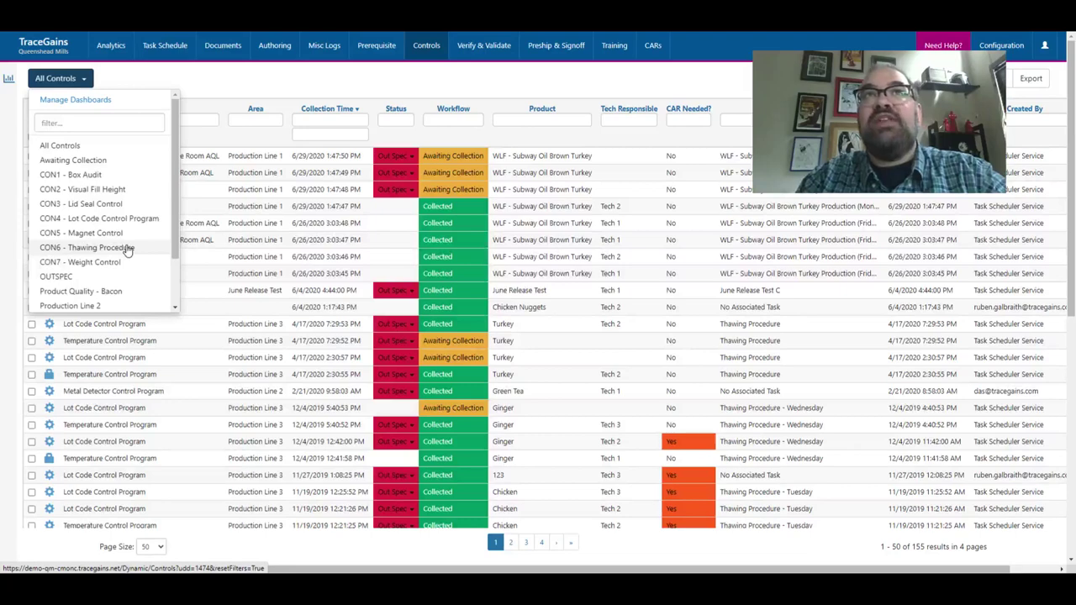
Look over the prerequisite dashboards, then switch to Misc Logs, which lists 118 log records
click(369, 52)
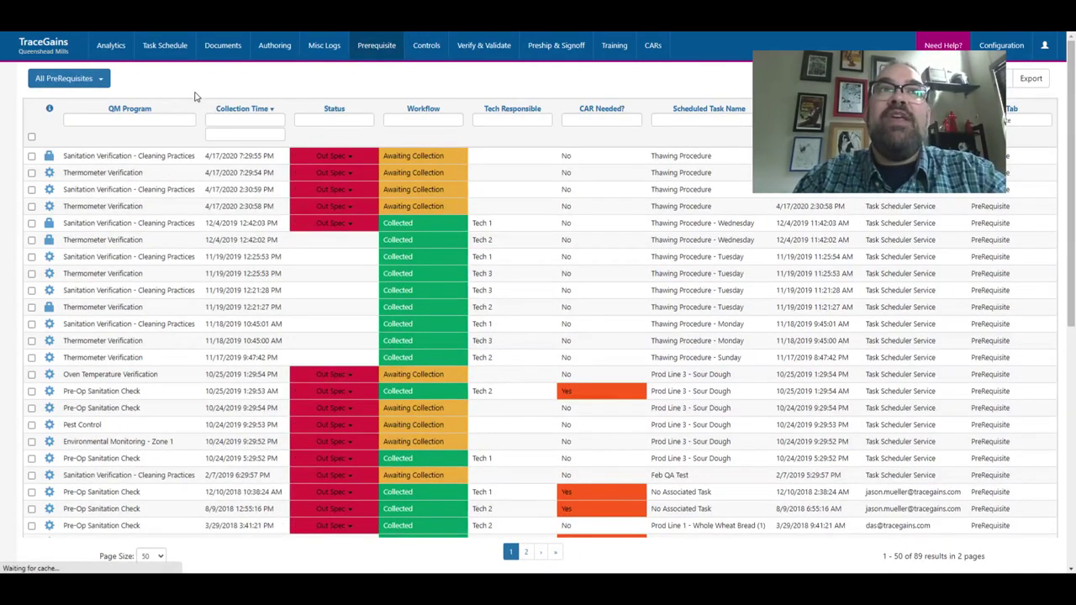
click(94, 80)
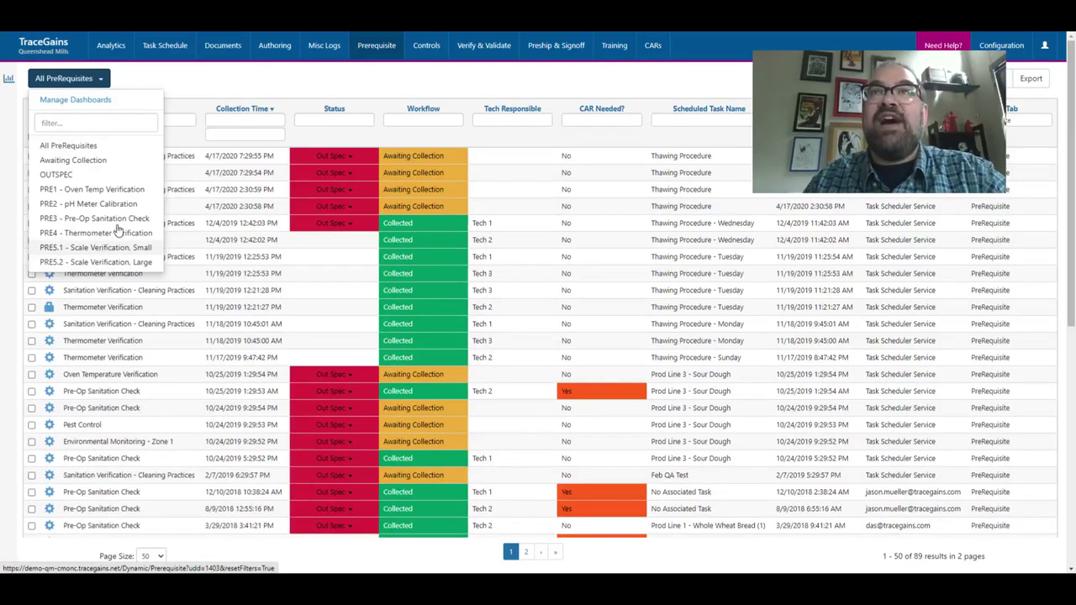
click(328, 54)
click(328, 54)
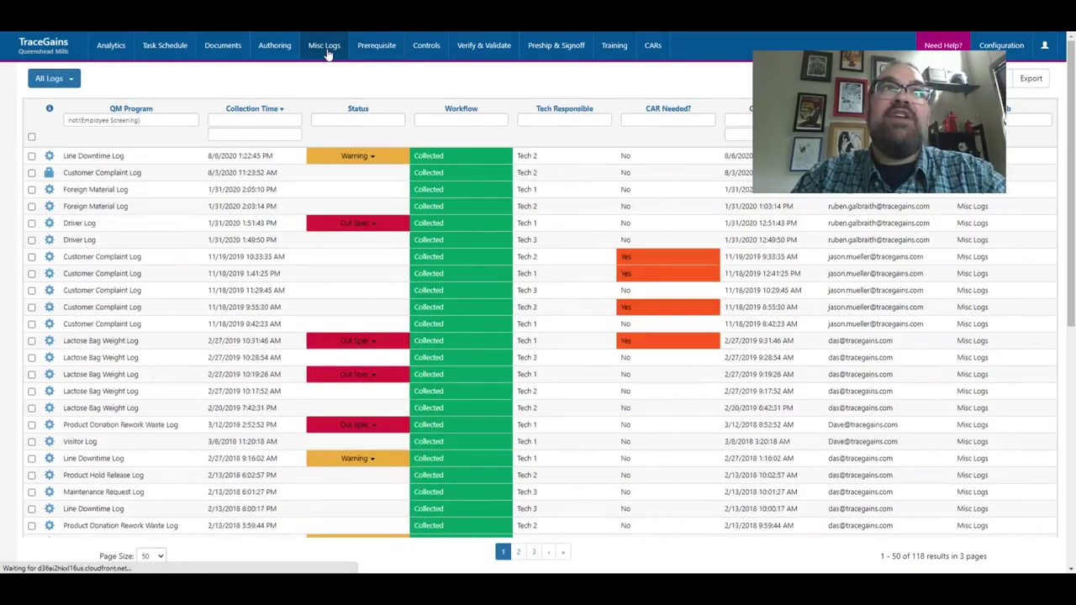
click(59, 85)
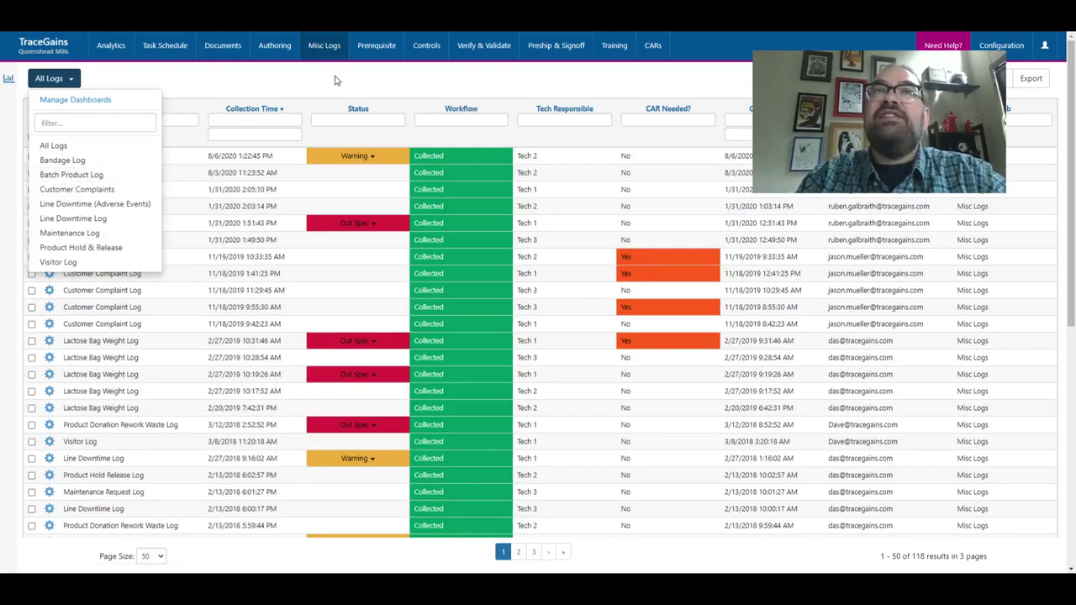
click(52, 78)
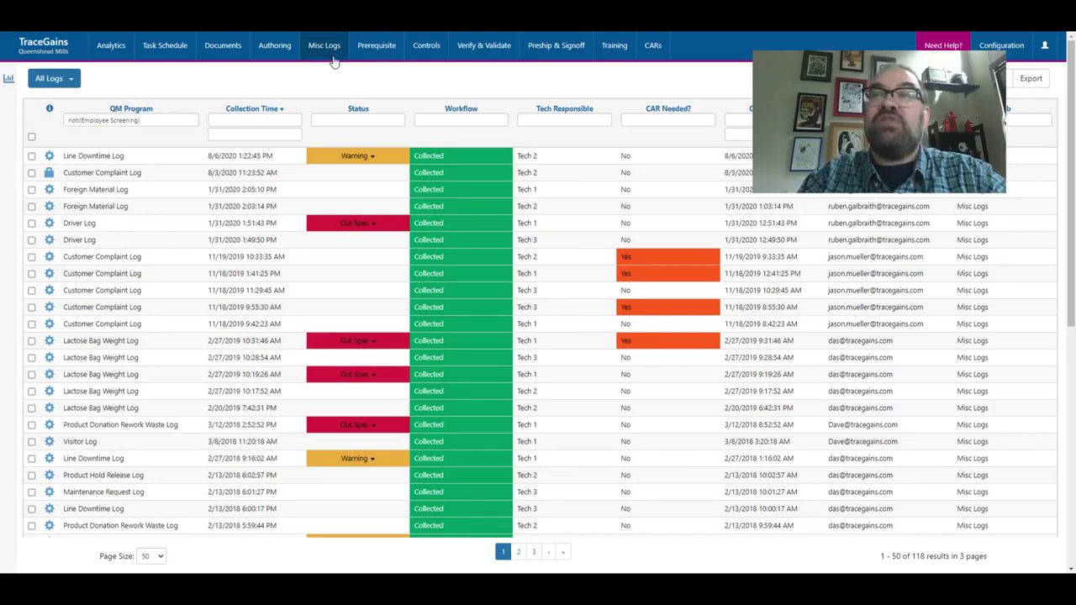
Go to the Controls records and look over the All Controls dashboard list
click(418, 55)
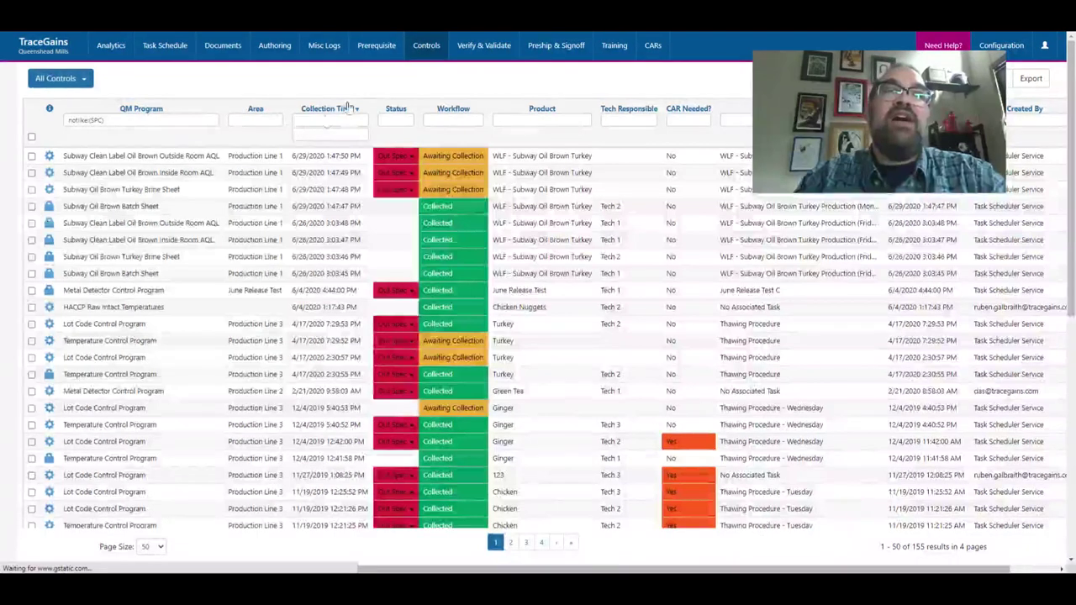
click(59, 84)
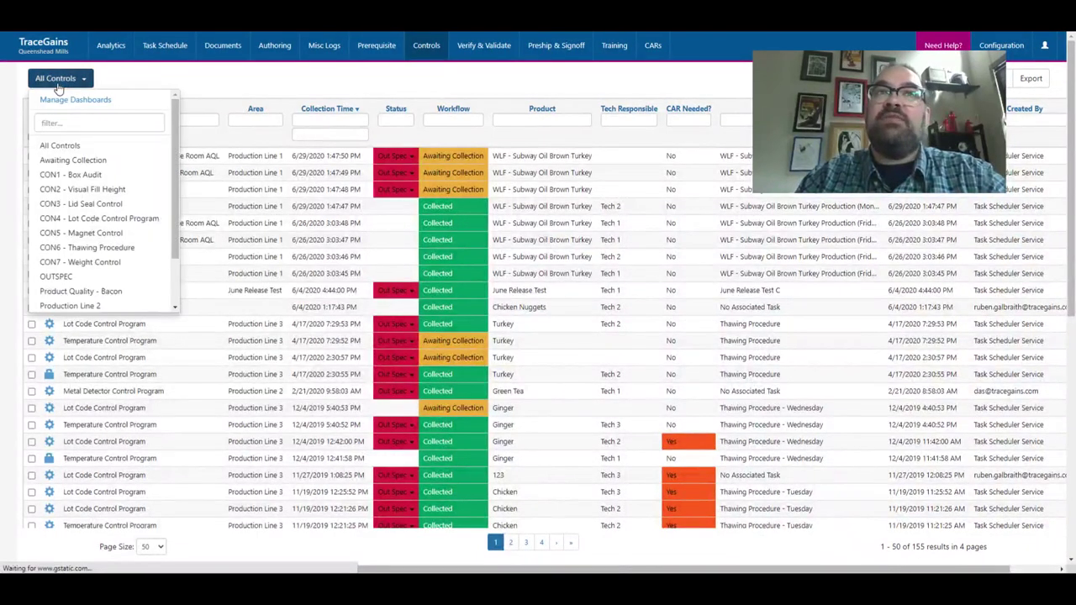
click(78, 268)
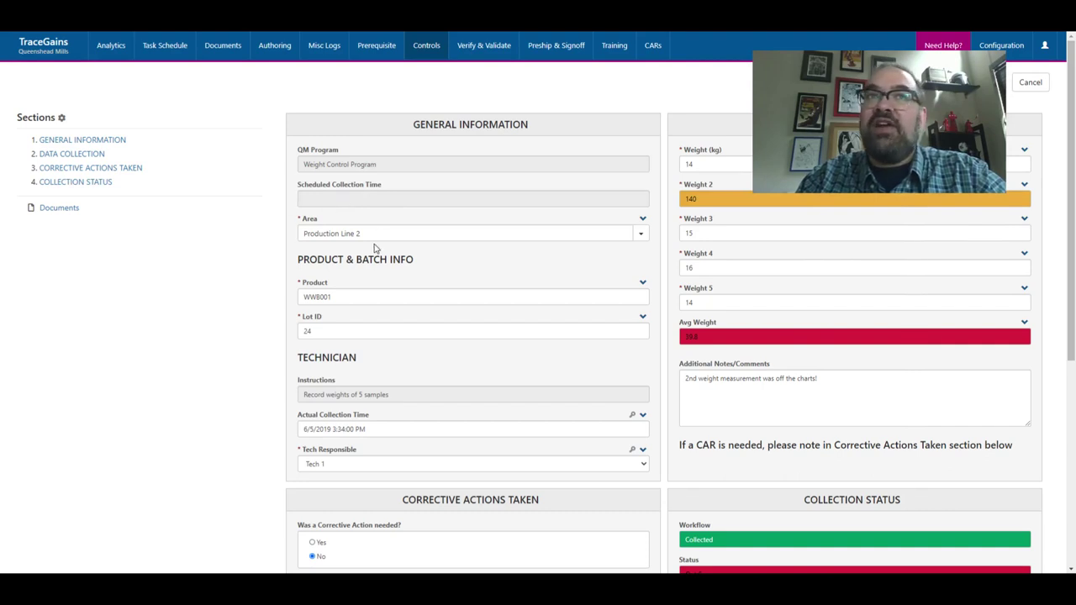
click(316, 236)
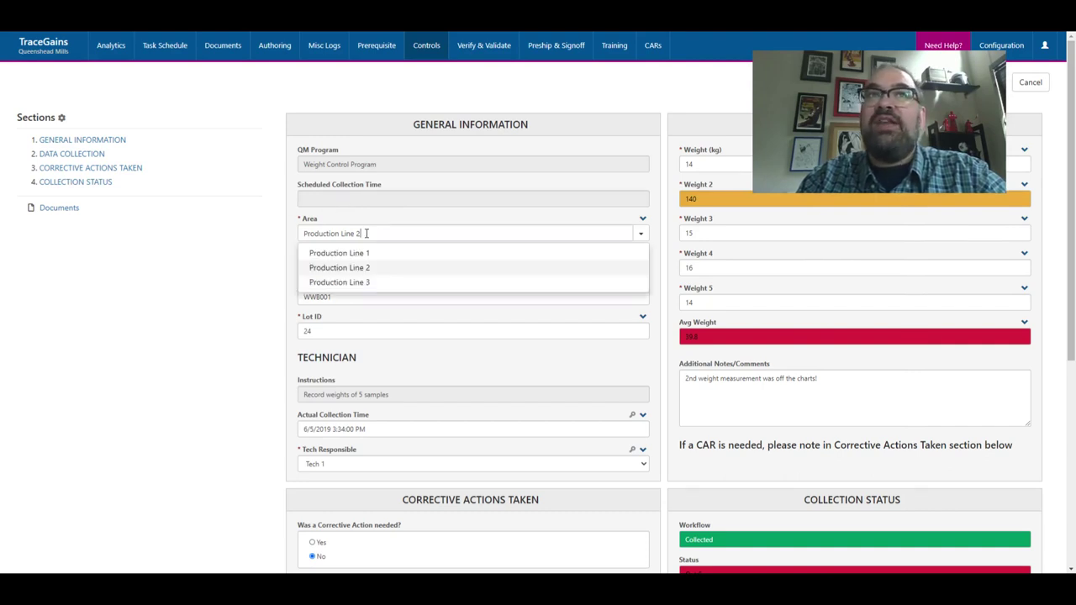
click(239, 241)
scroll(267, 258, down, 2)
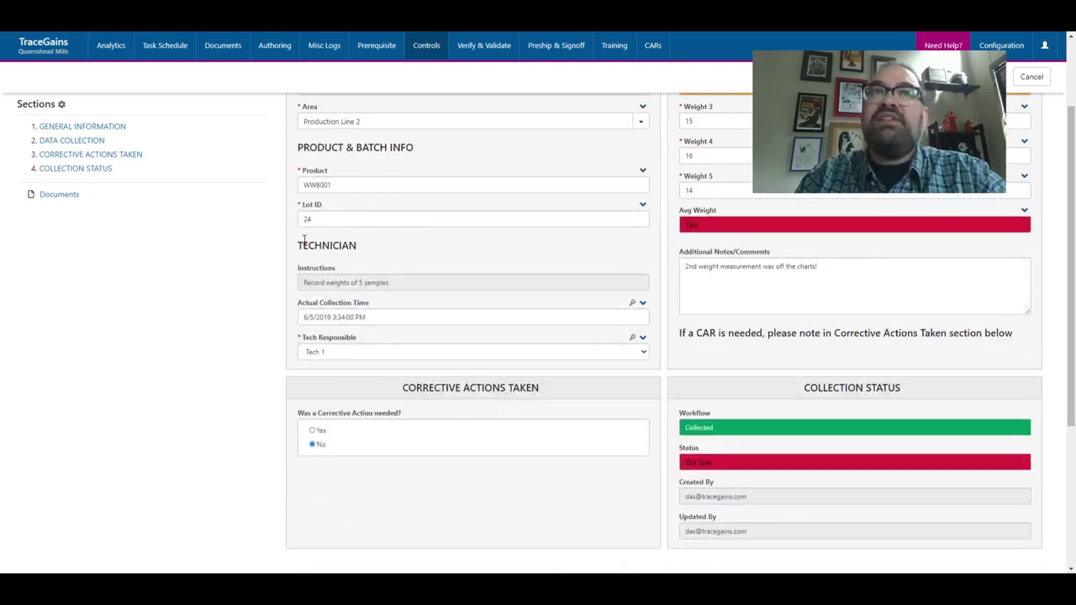
scroll(252, 260, down, 1)
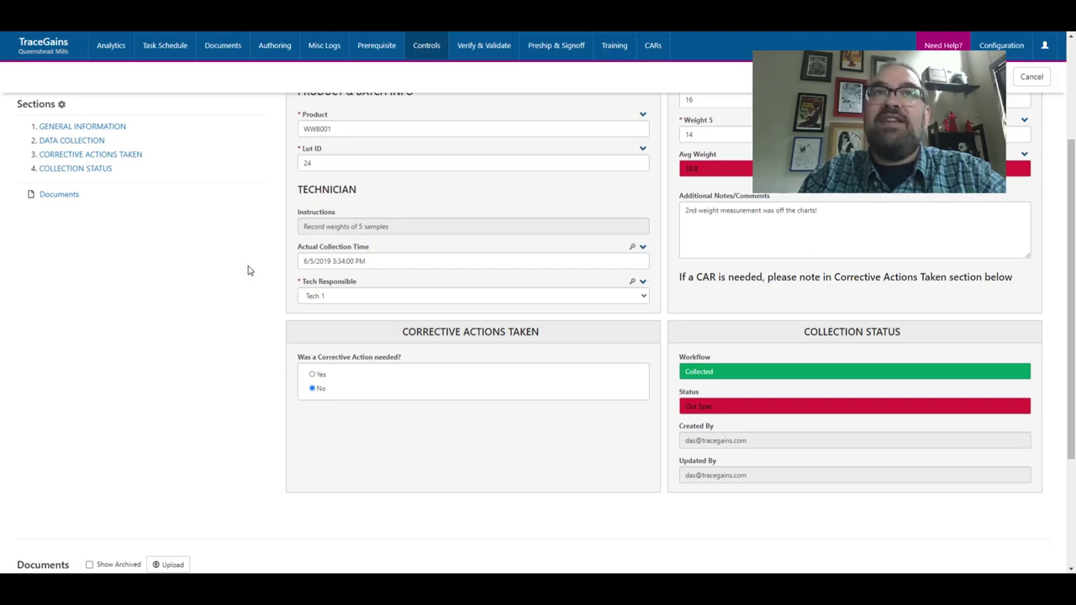
scroll(248, 270, down, 1)
scroll(248, 270, up, 2)
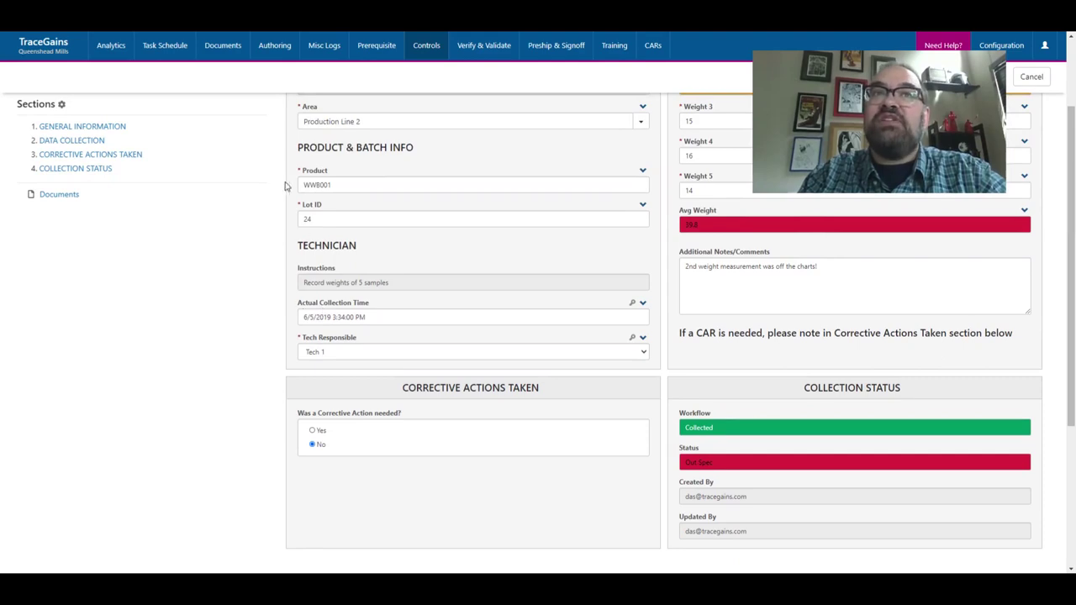
scroll(253, 205, up, 3)
scroll(259, 258, down, 5)
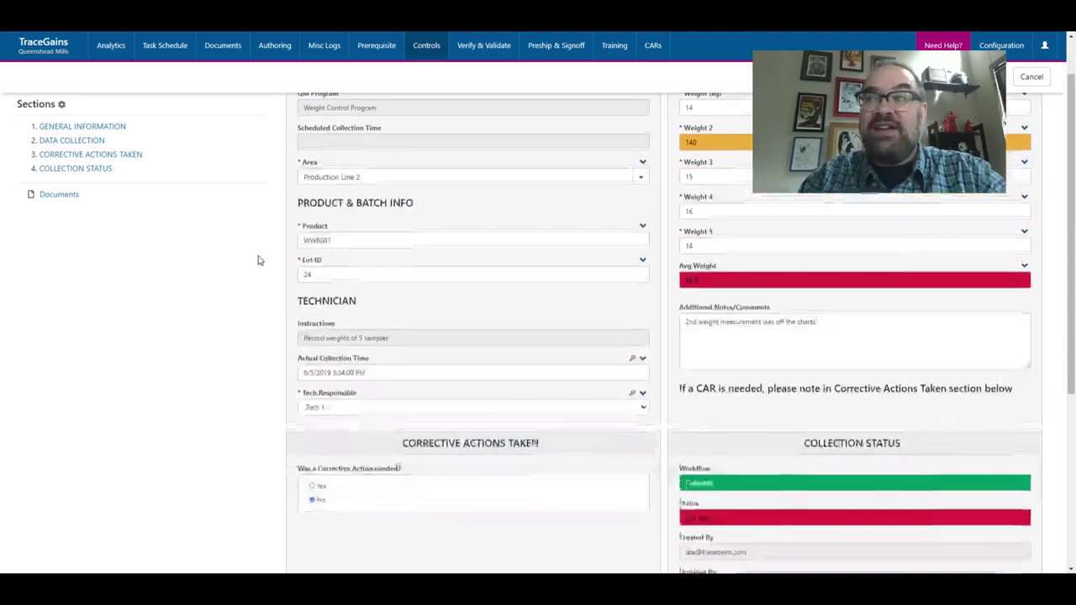
click(357, 240)
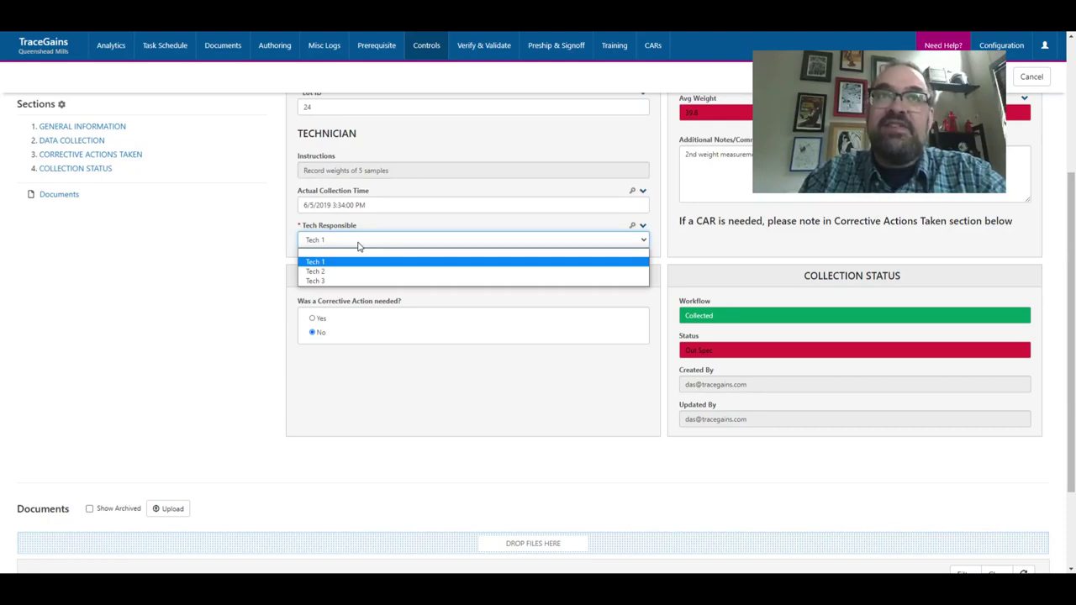
click(243, 280)
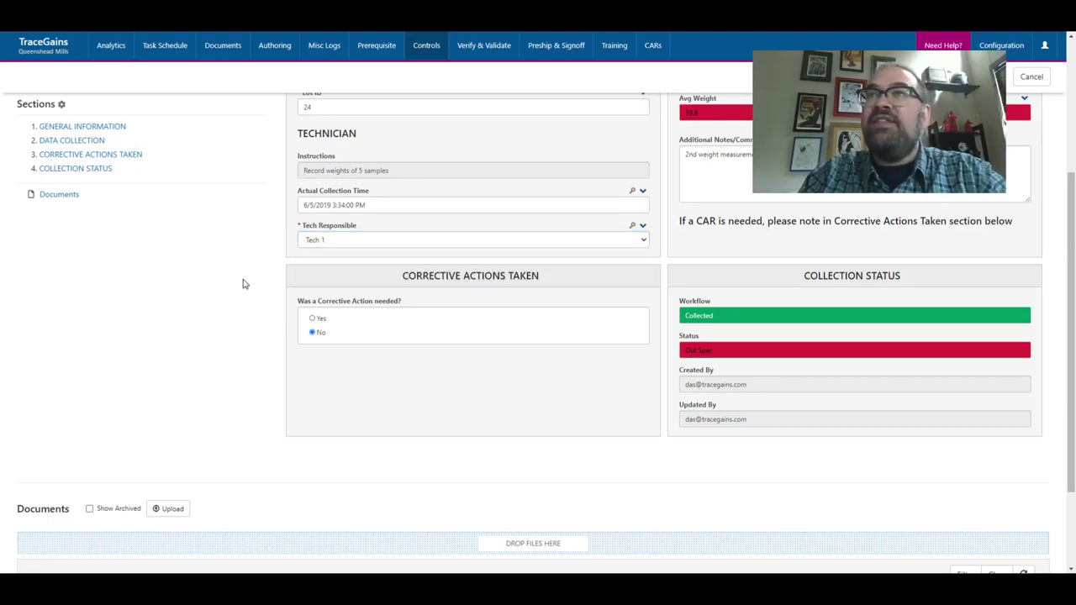
scroll(245, 289, up, 5)
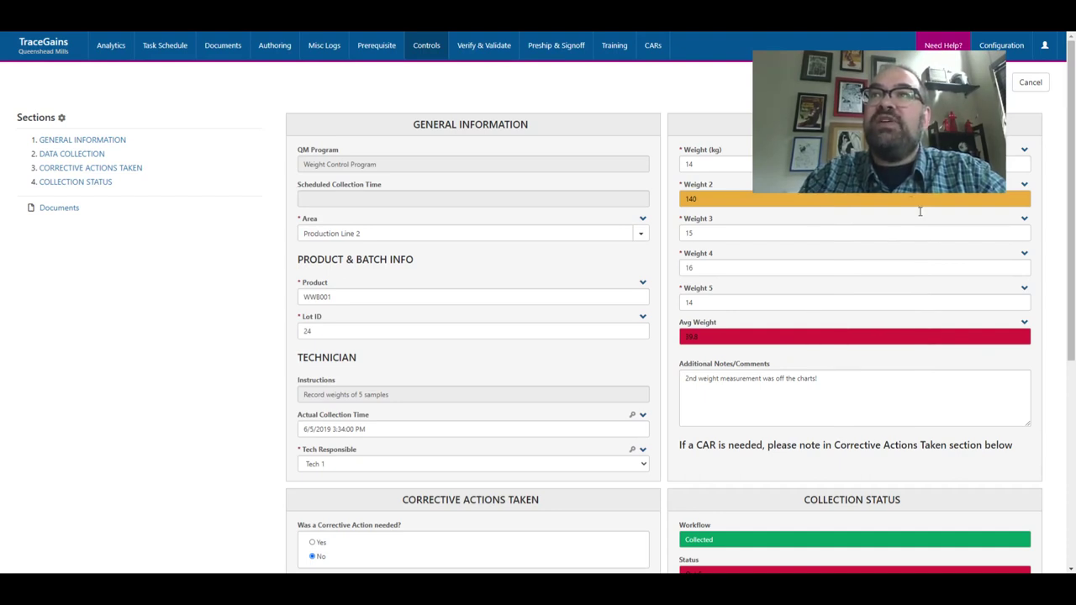
click(1025, 326)
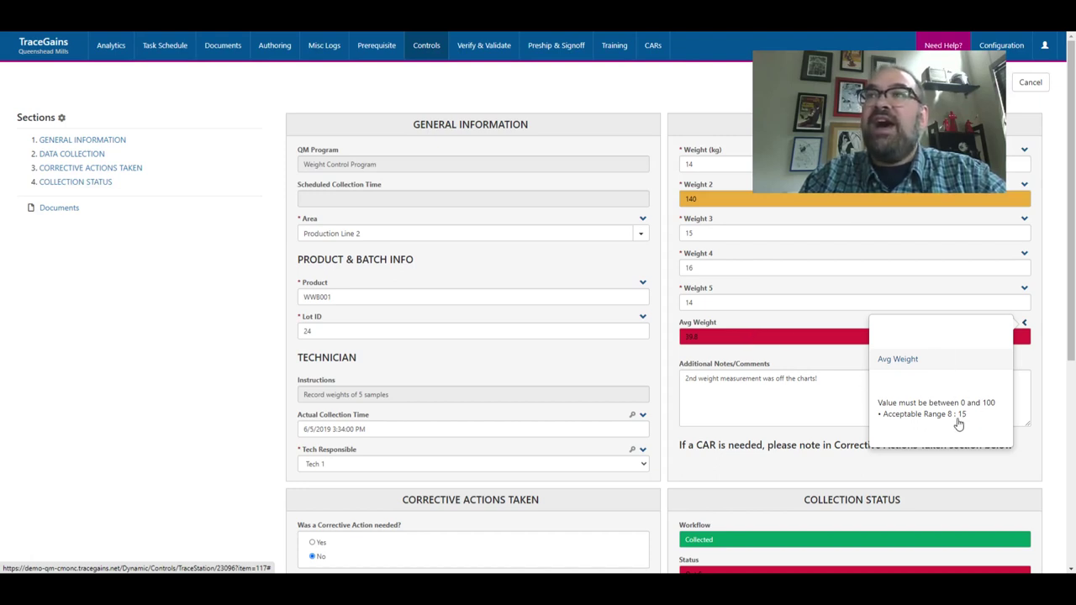
click(837, 364)
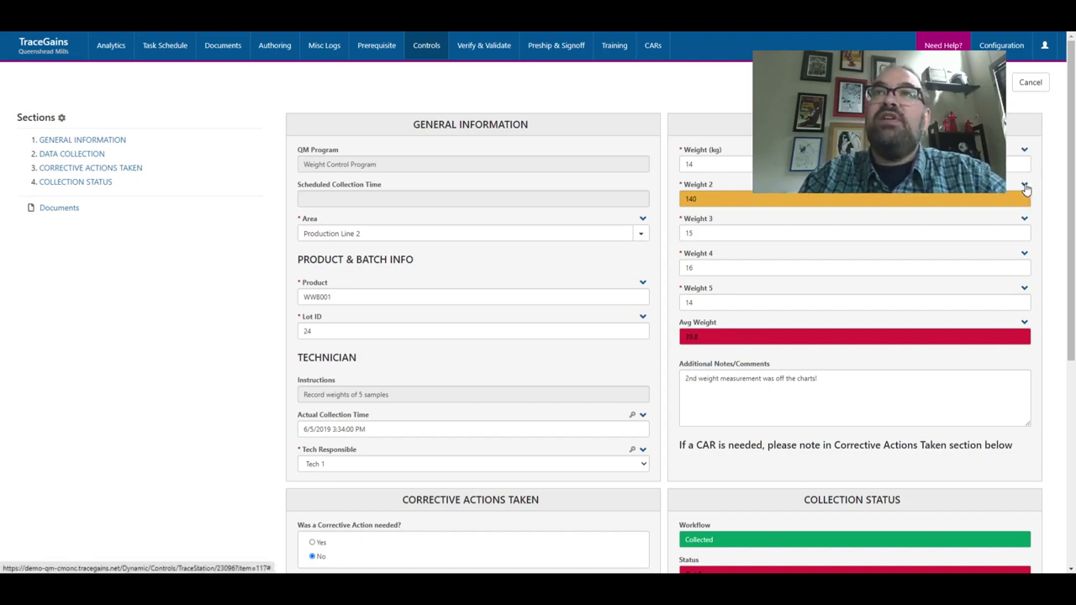
click(1025, 189)
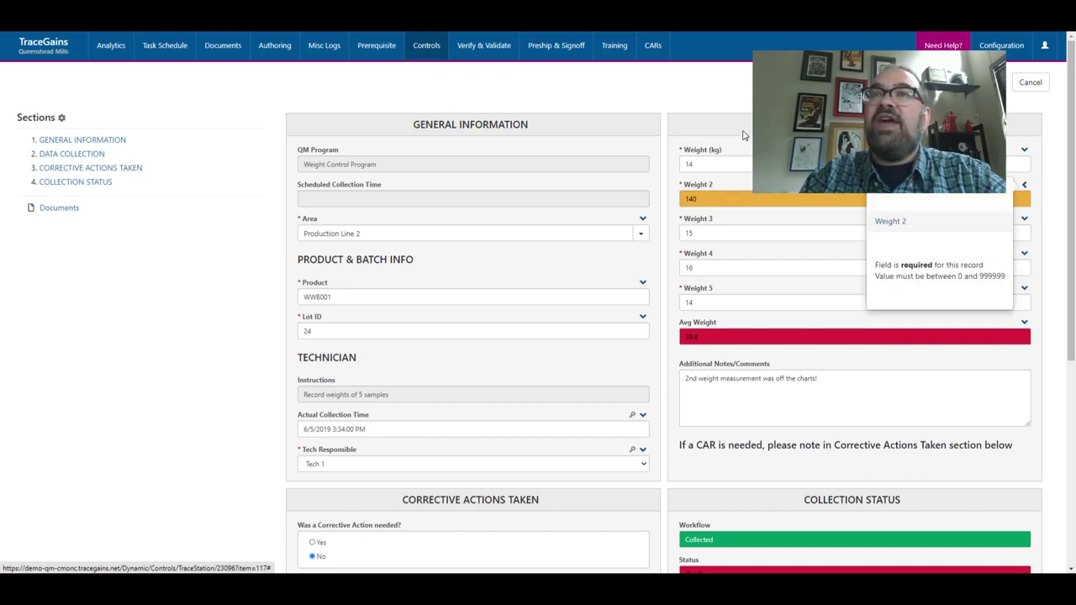
click(767, 231)
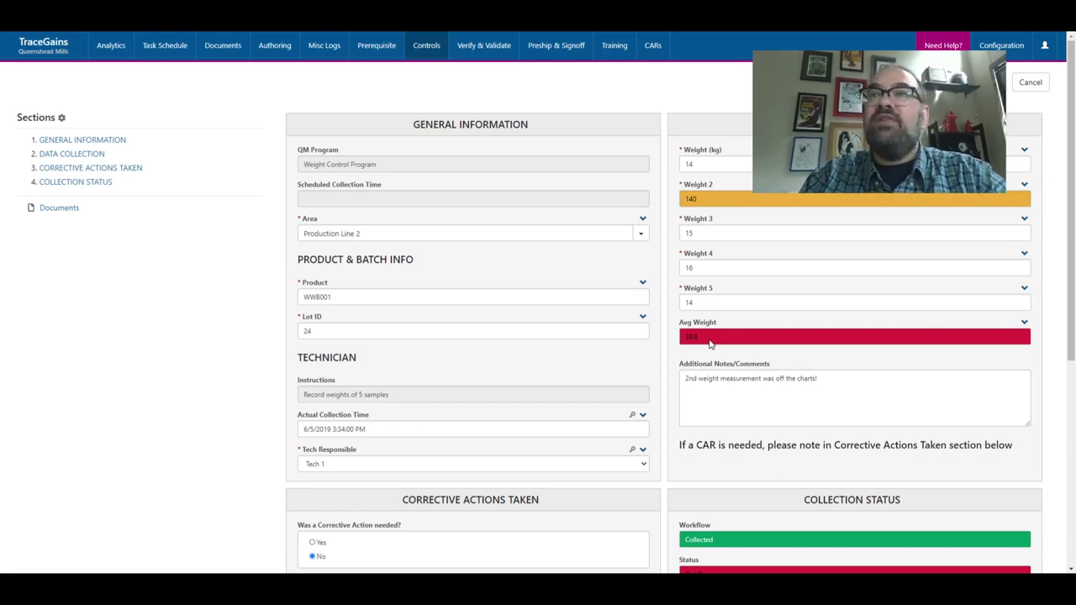
scroll(820, 383, down, 1)
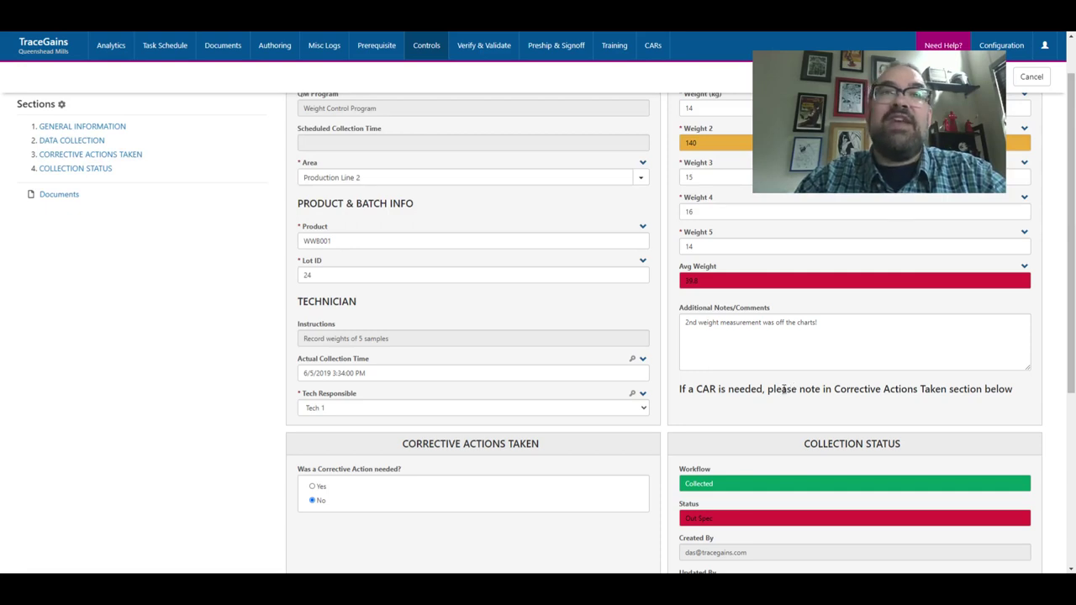
scroll(728, 371, down, 1)
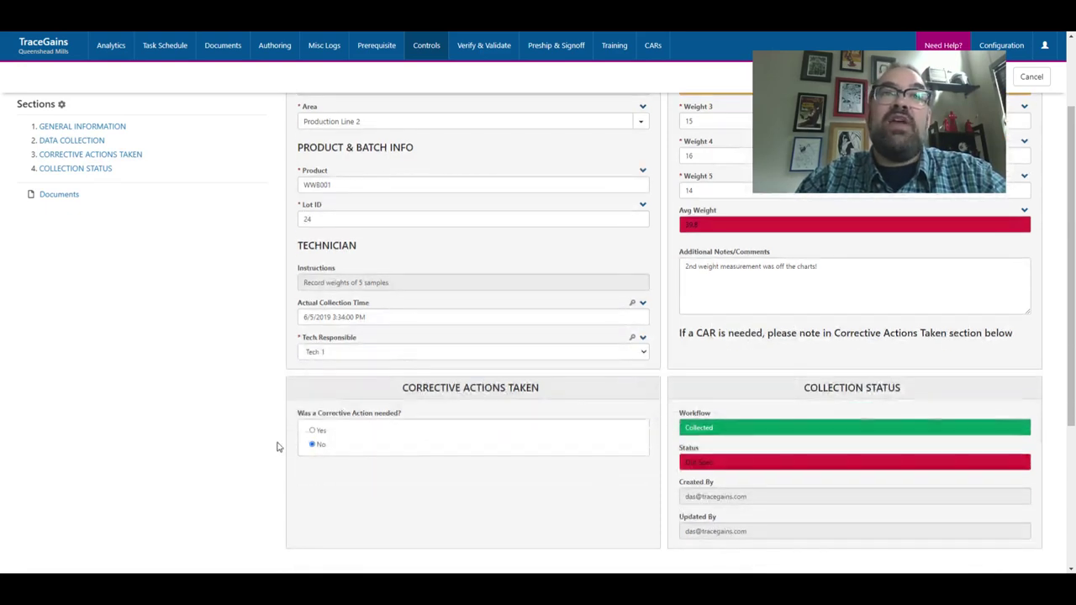
click(310, 433)
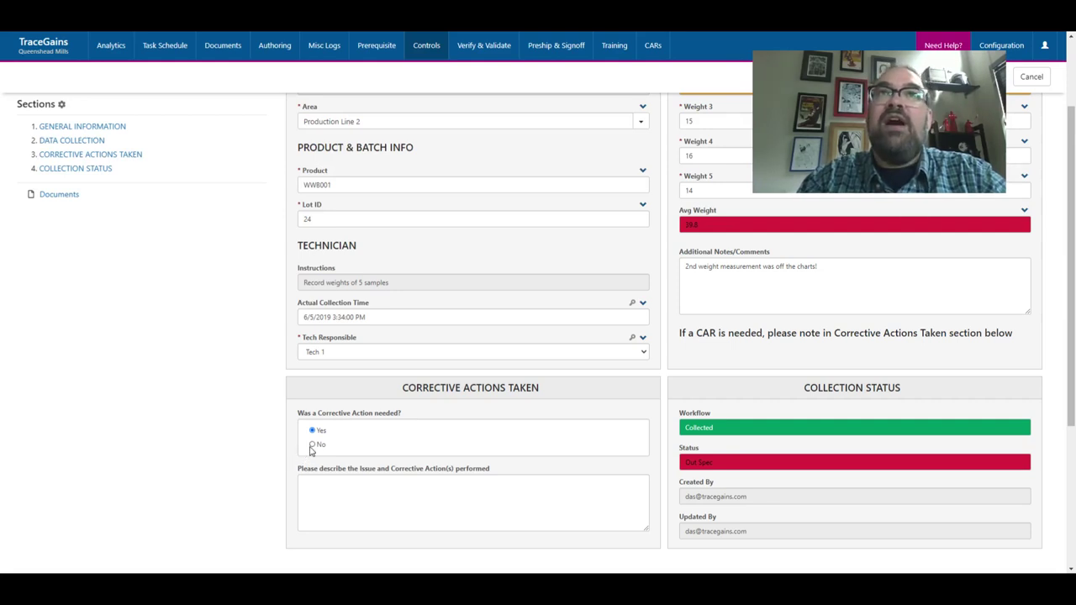
click(312, 446)
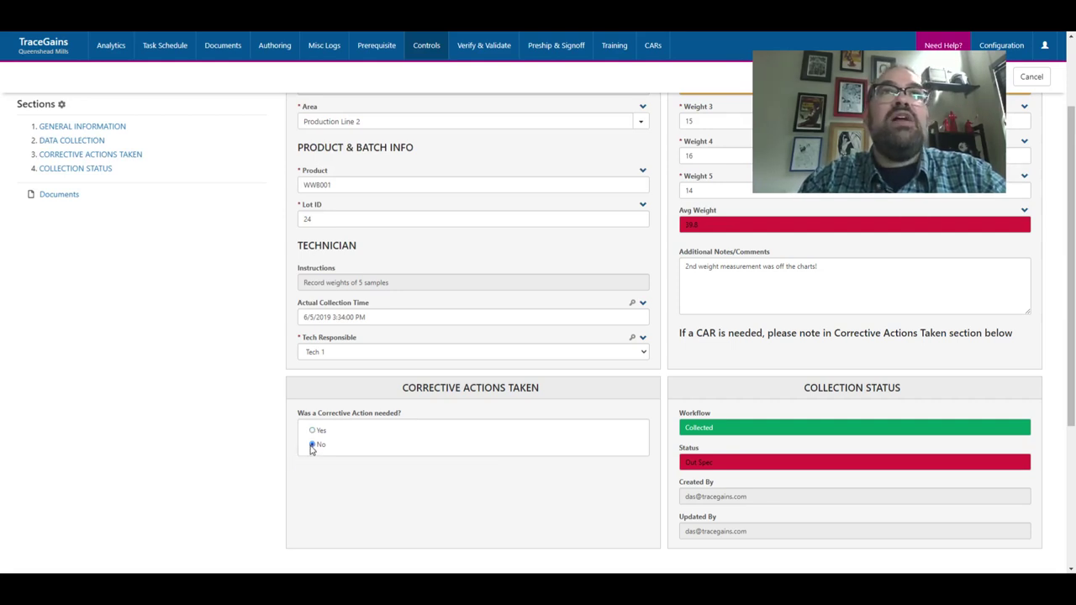
Switch to the PRE3 - Pre-Op Sanitation Check dashboard and open its first record
click(384, 56)
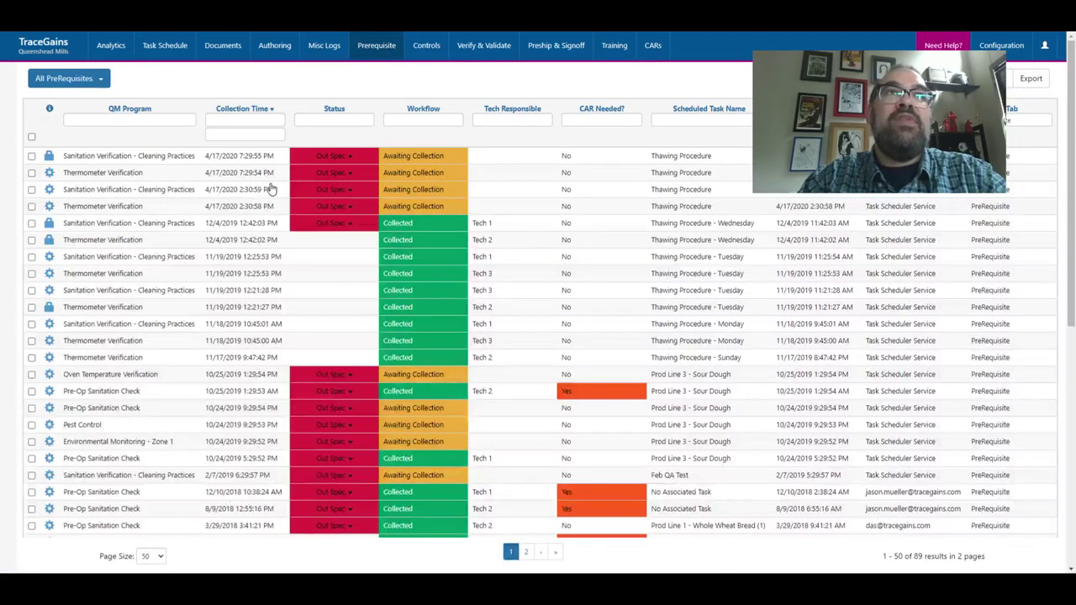
click(76, 79)
click(85, 222)
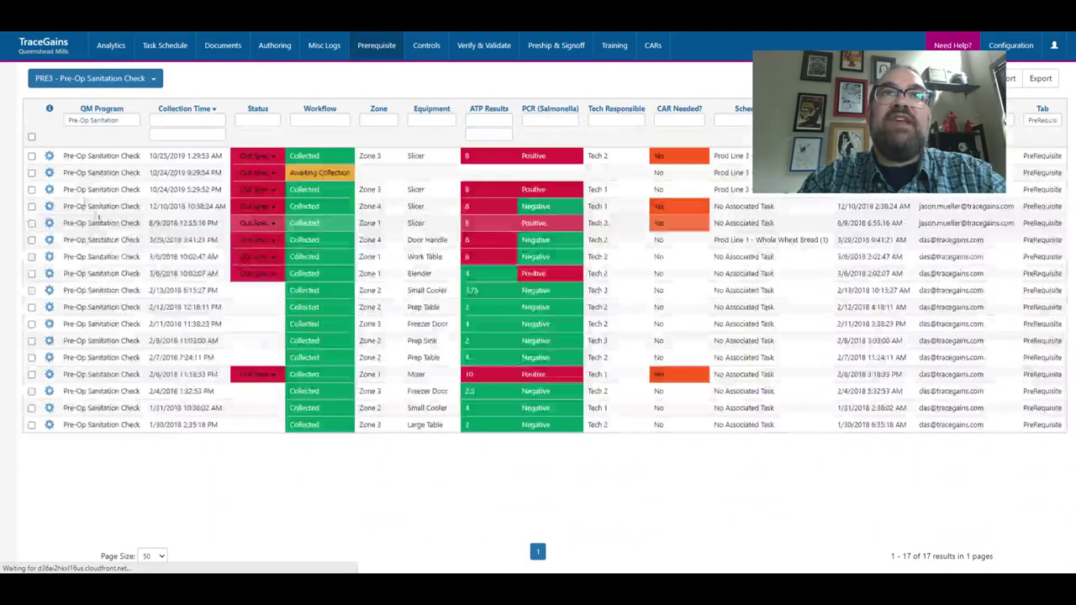
click(50, 158)
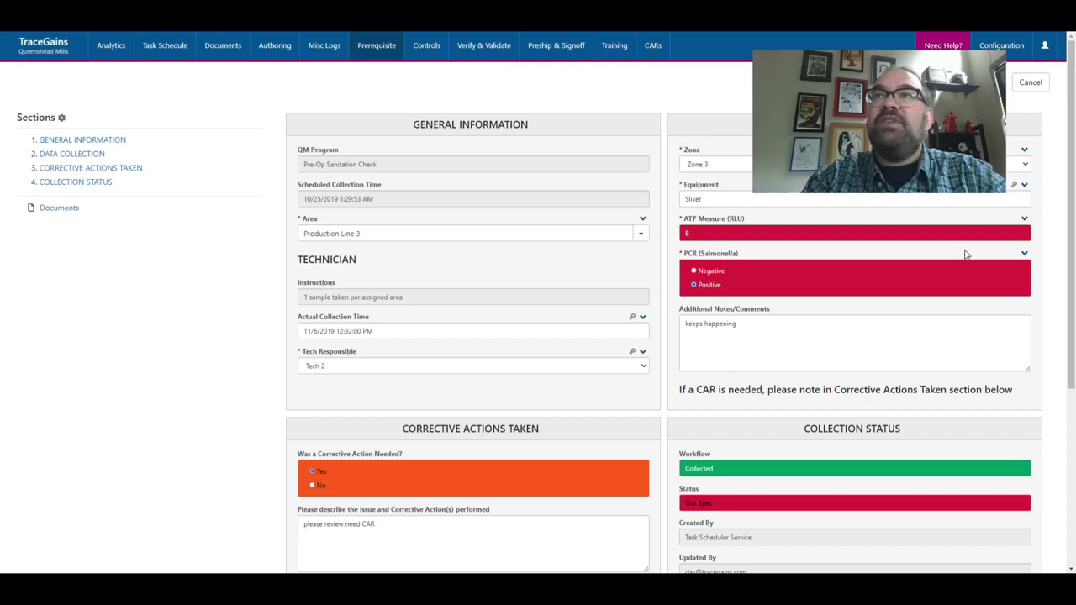
click(1025, 219)
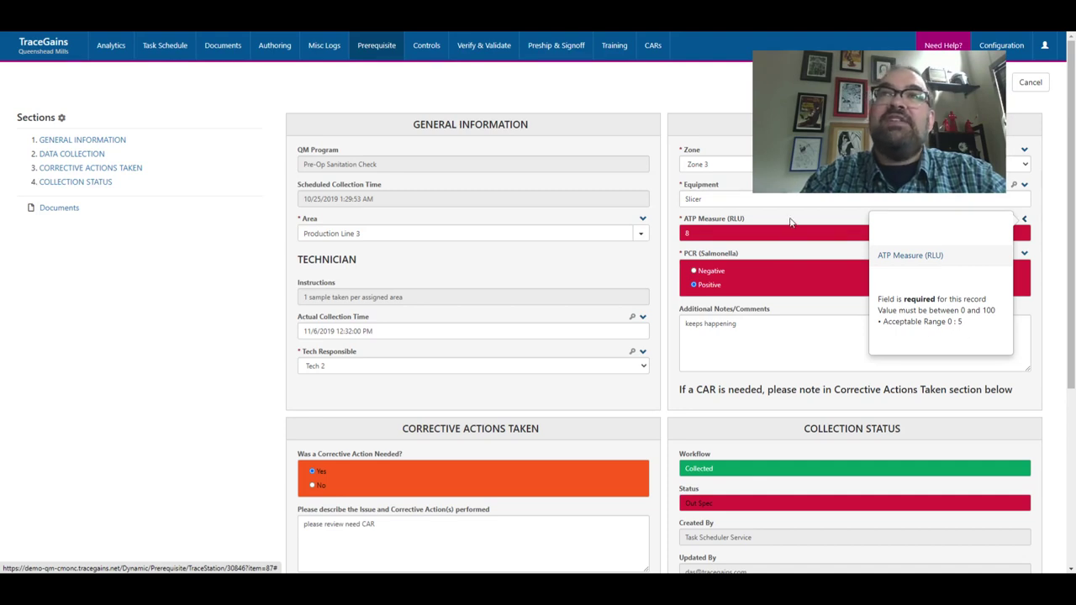
click(693, 241)
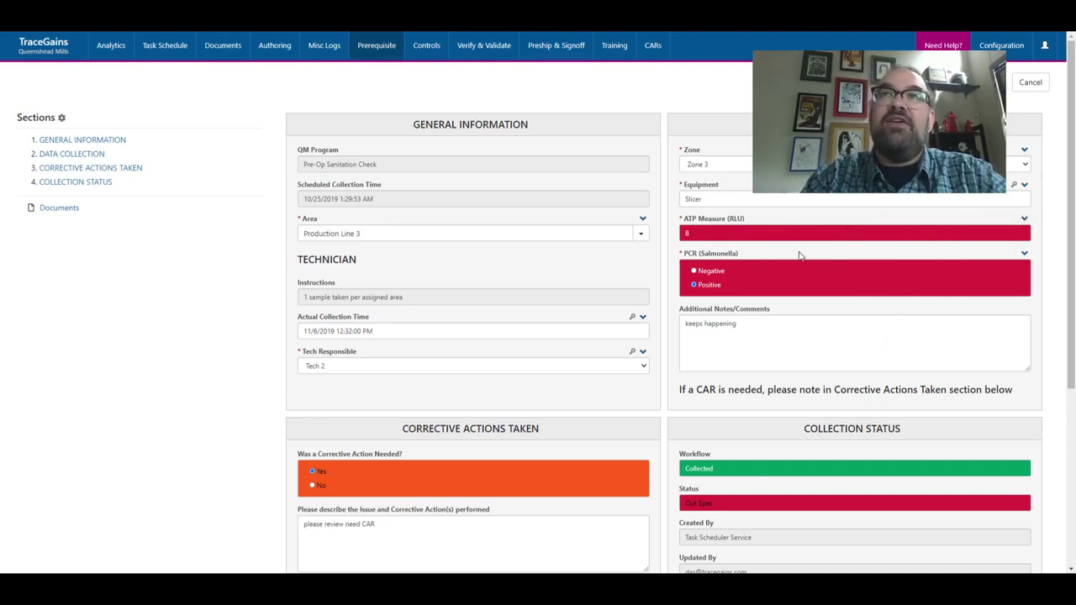
scroll(798, 256, down, 1)
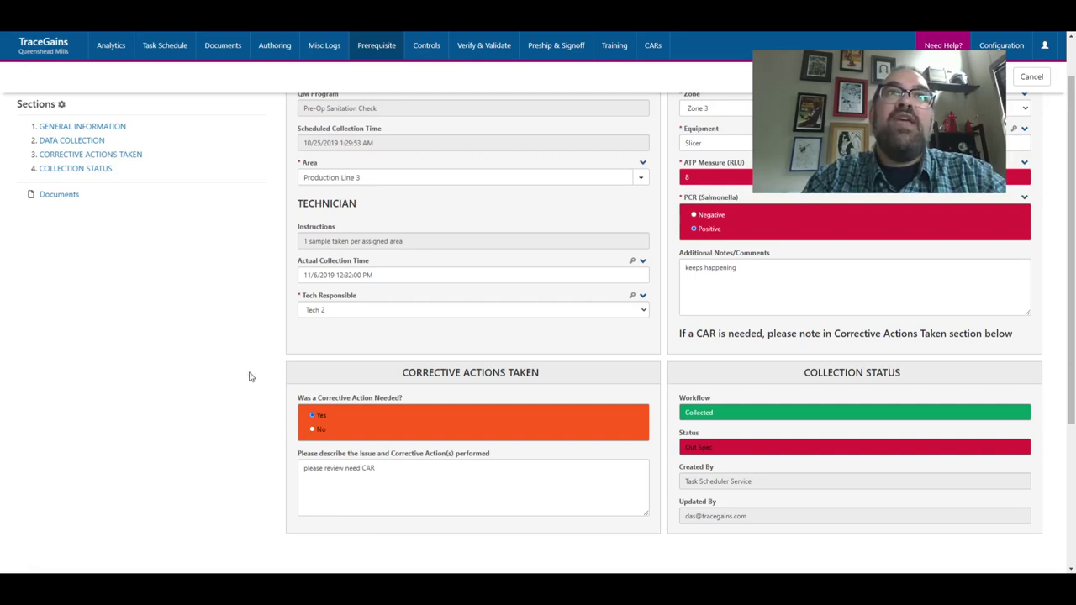
Create a new Lid Seal Control Program record from the Controls area
click(423, 52)
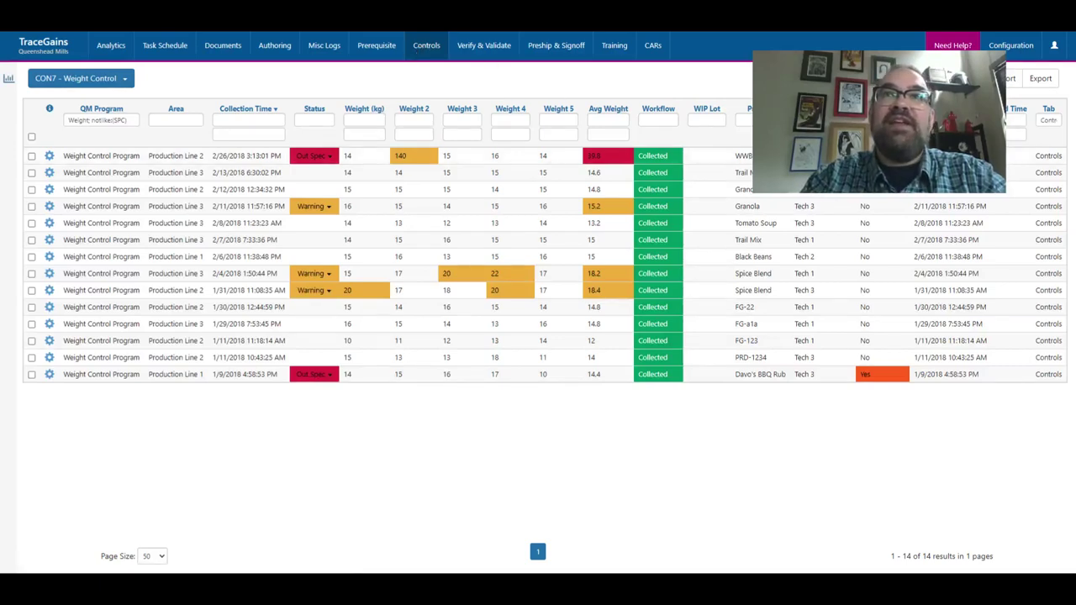
click(967, 78)
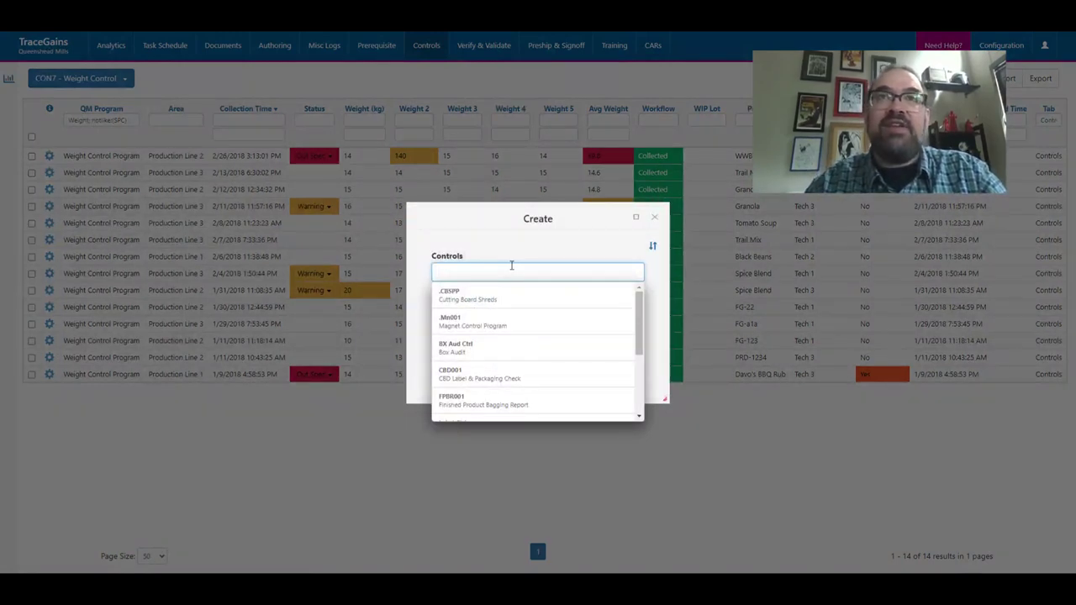
text(lid)
key(Down)
key(Return)
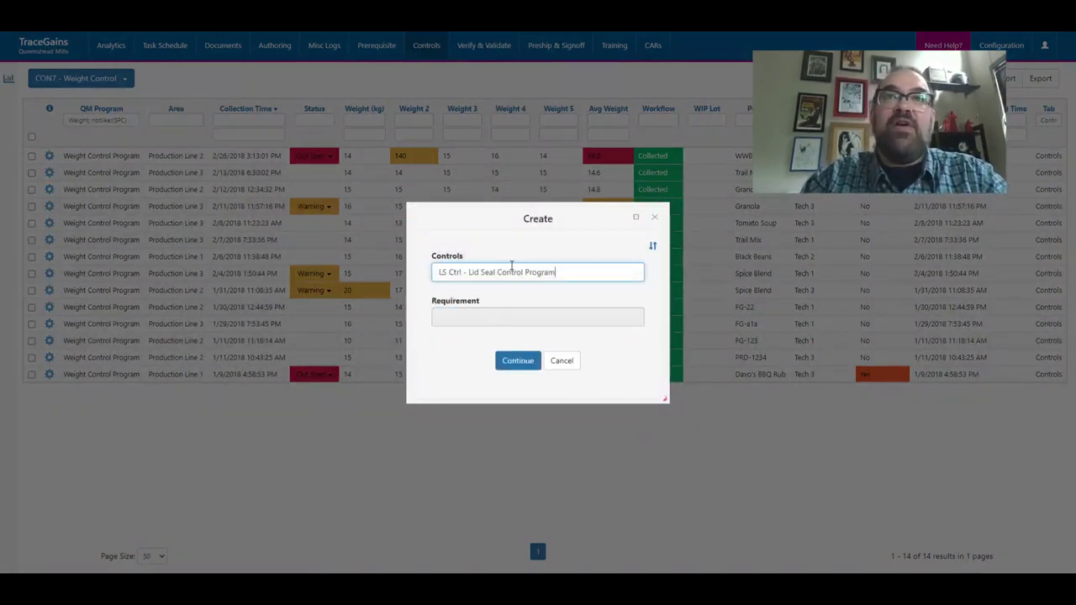
click(516, 363)
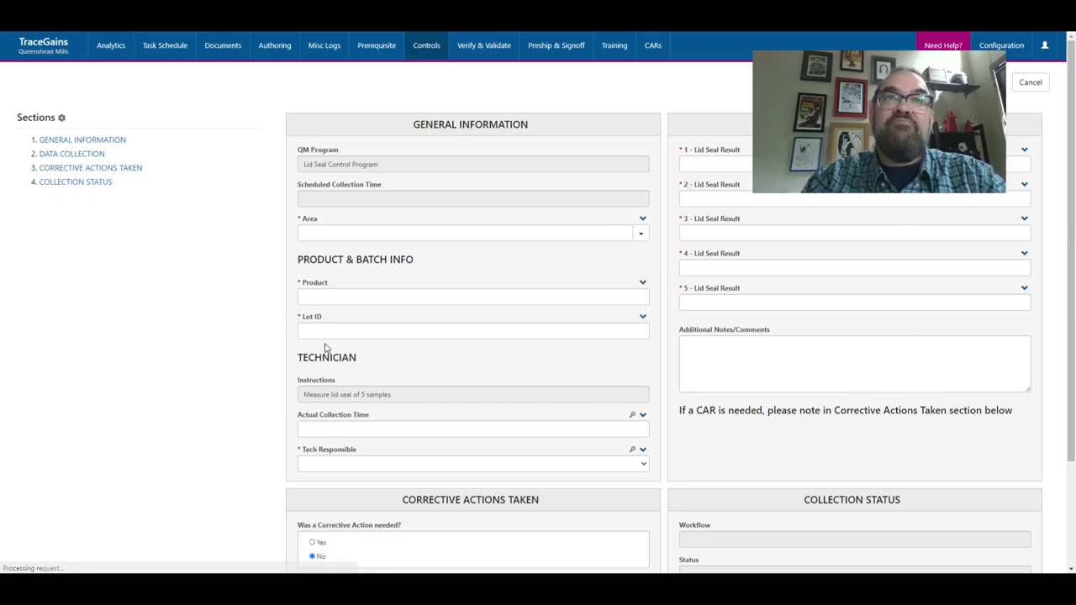
Set collection time to now, responsible tech to Tech 2, and product to Whole Wheat Bread
click(341, 429)
click(320, 411)
click(336, 465)
click(321, 496)
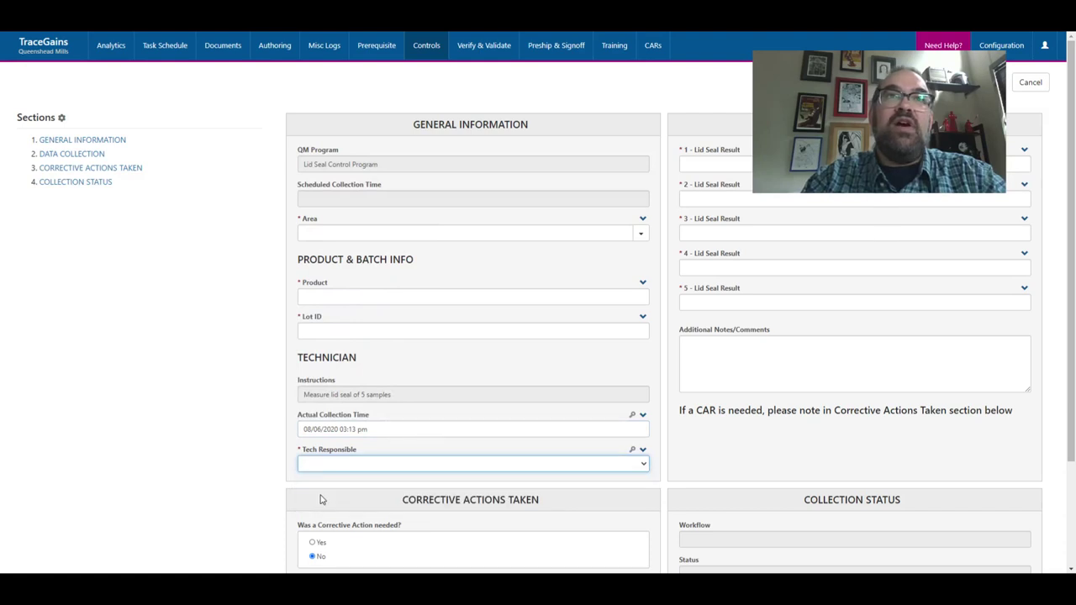
click(313, 296)
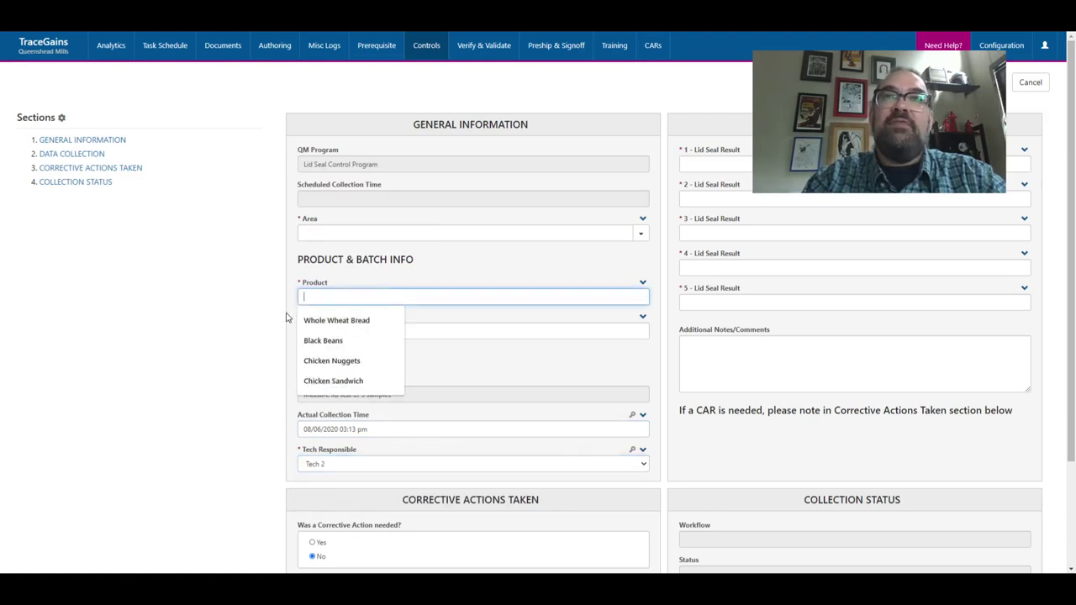
click(308, 322)
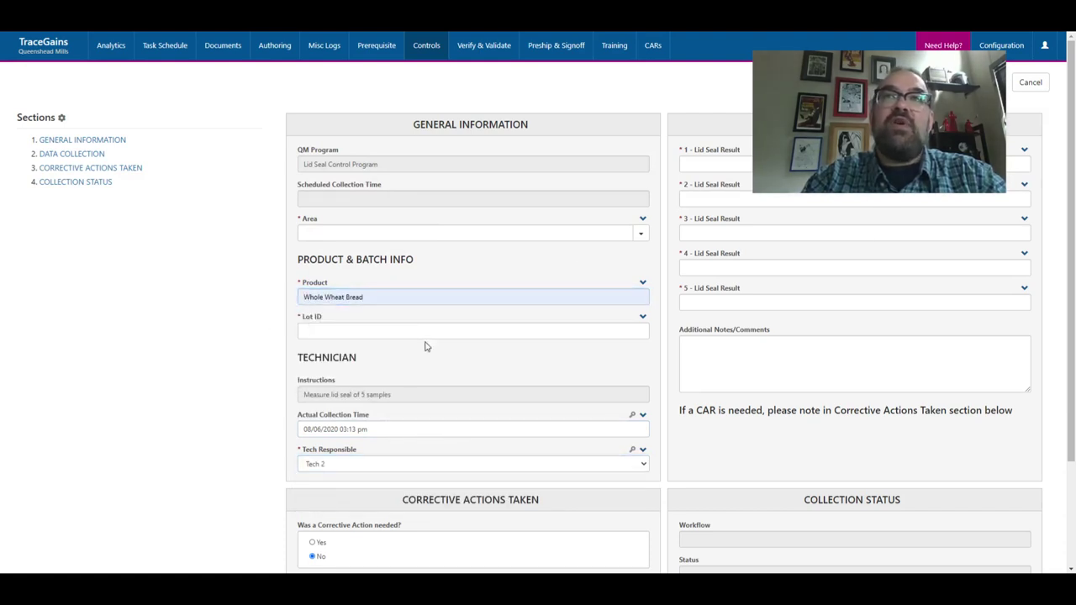
click(722, 162)
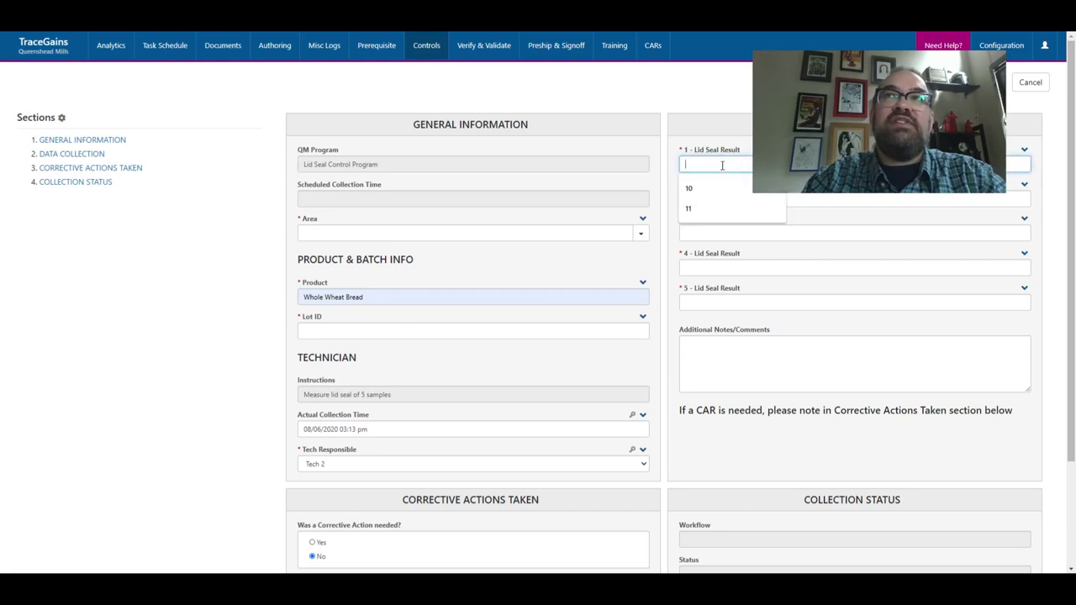
click(617, 98)
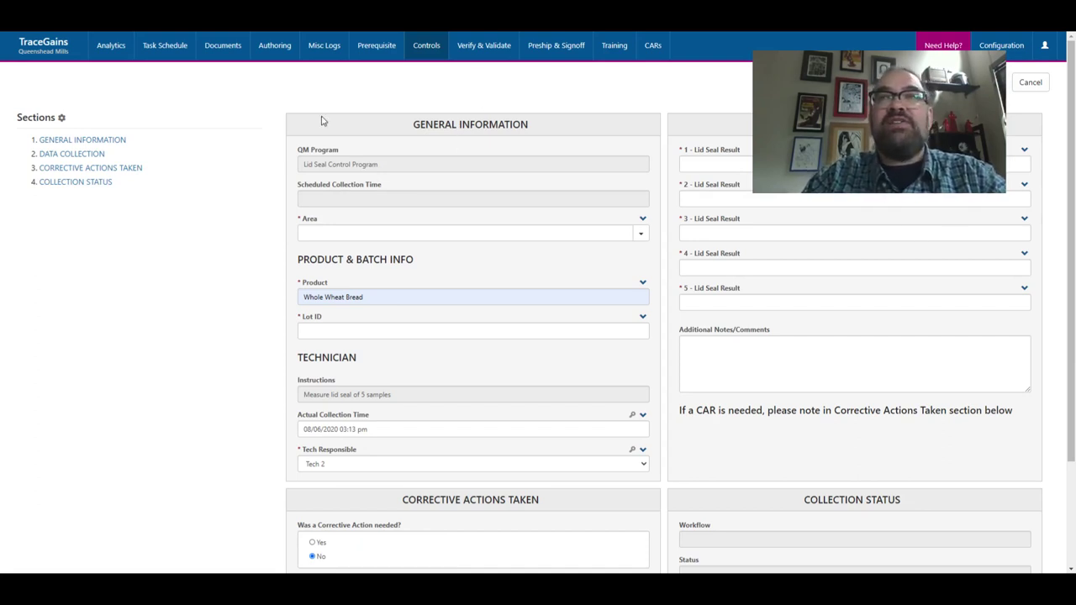
Open the Bacon Procedure scheduled task and view its QM programs list without changes
click(172, 49)
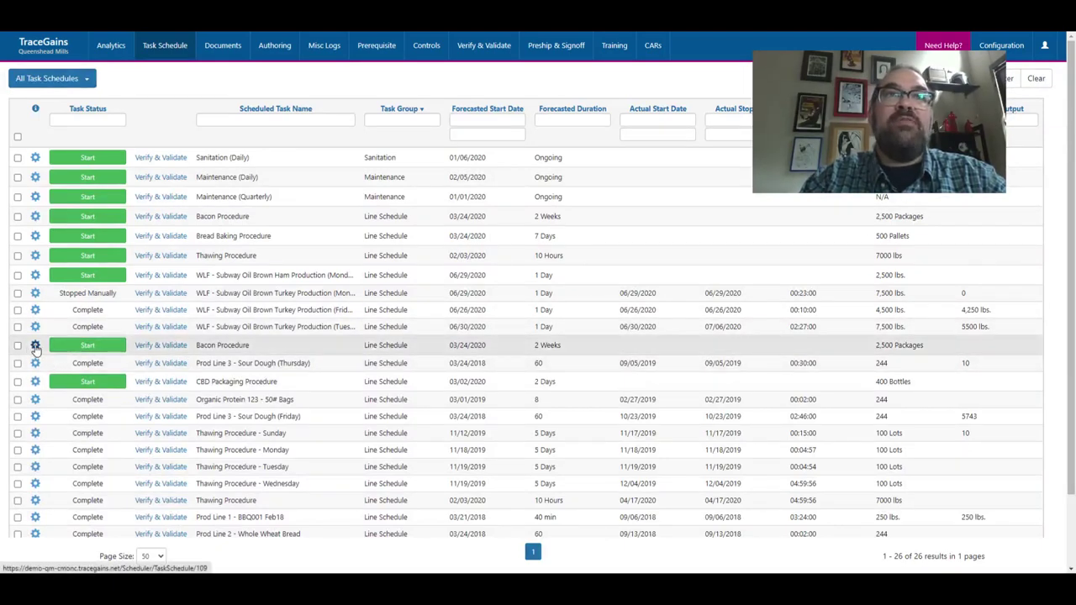
click(36, 347)
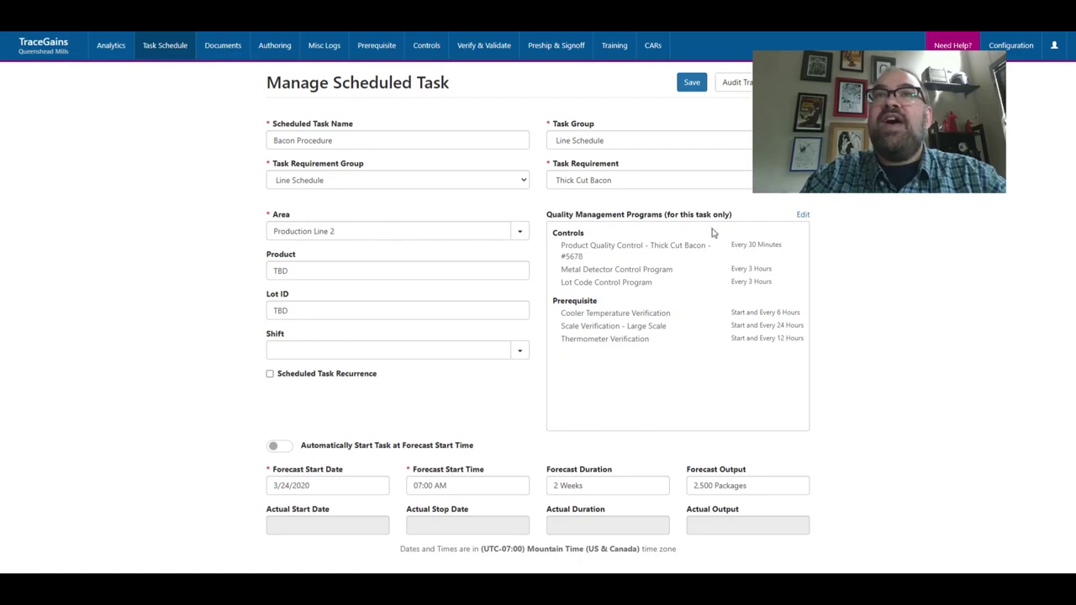
click(800, 215)
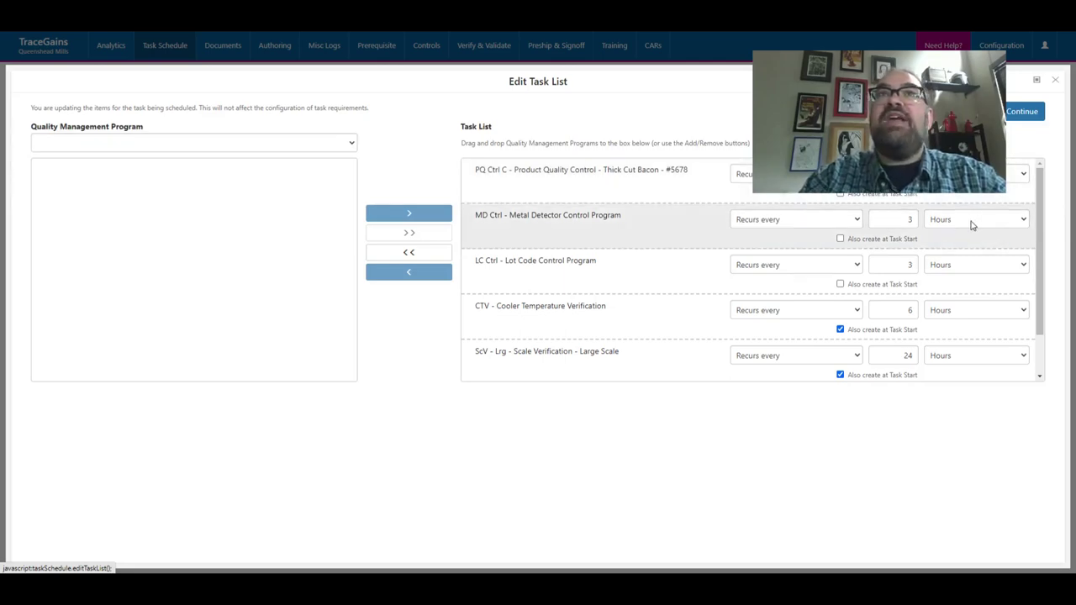
click(1054, 80)
Switch the Controls view to the Awaiting Collection dashboard, which lists 8 records
click(424, 50)
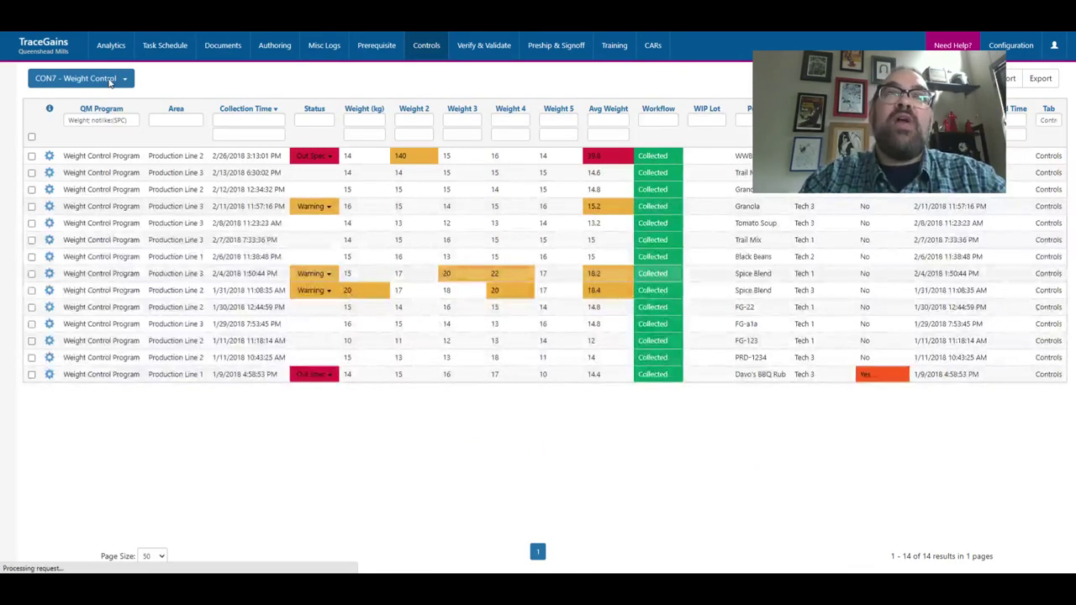
click(110, 80)
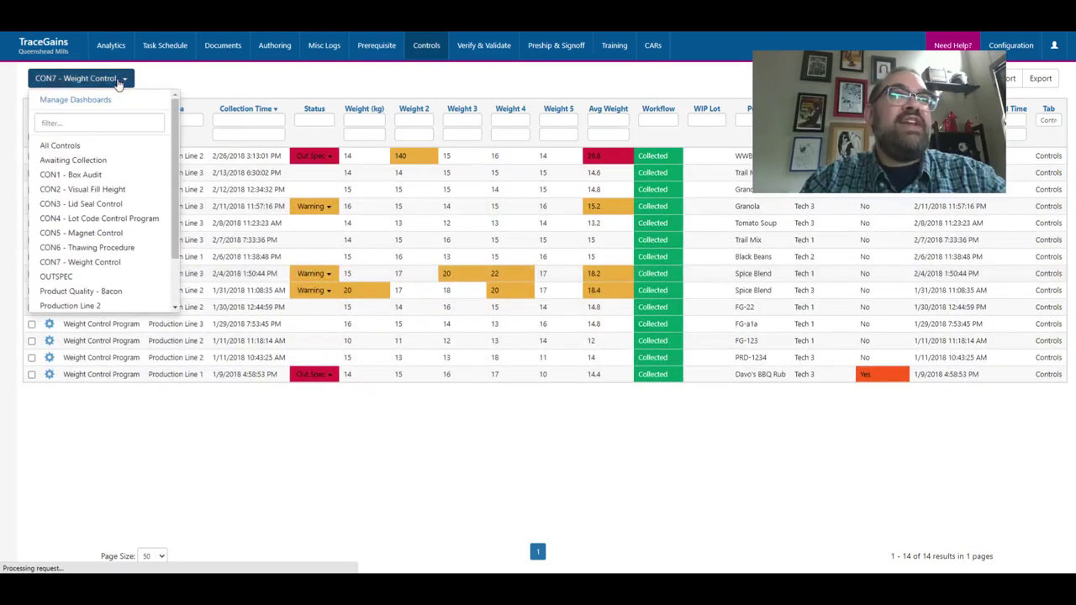
click(74, 163)
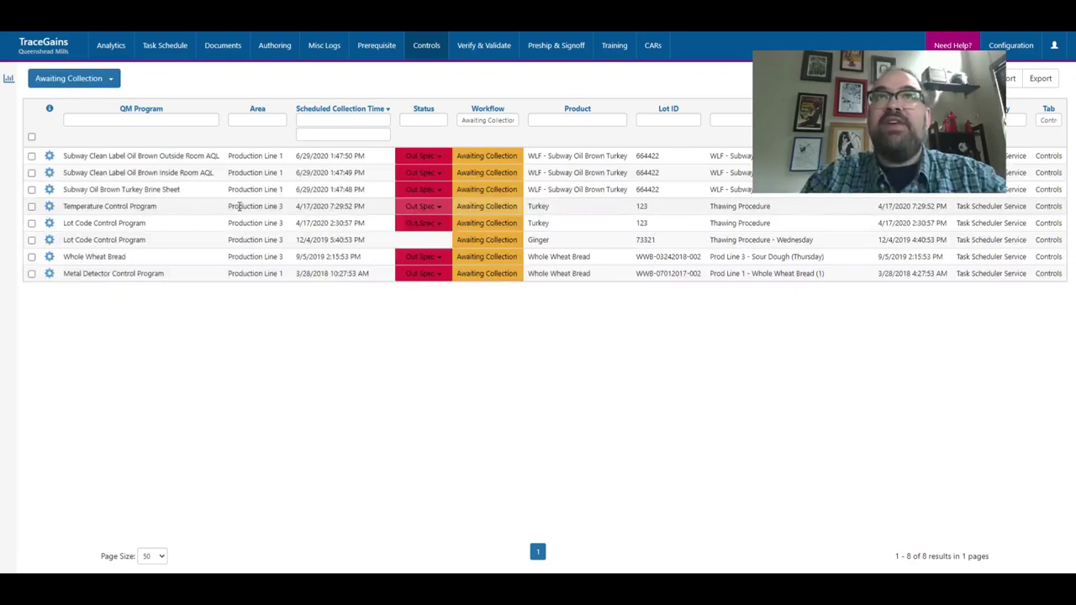
Show the CAR Needed dashboard under Verify & Validate, which lists 25 records
click(489, 52)
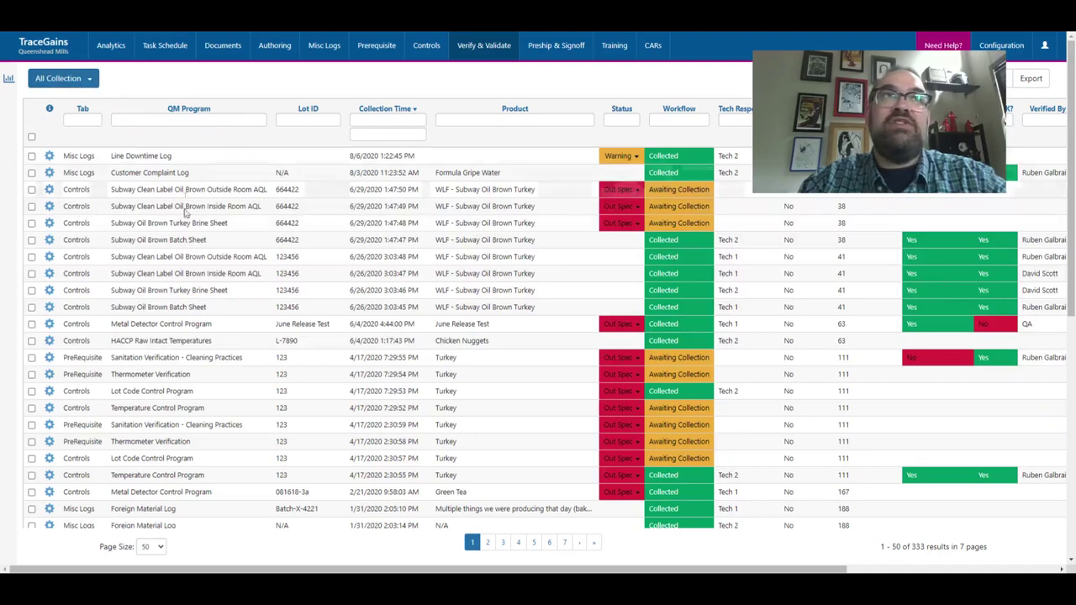
click(67, 80)
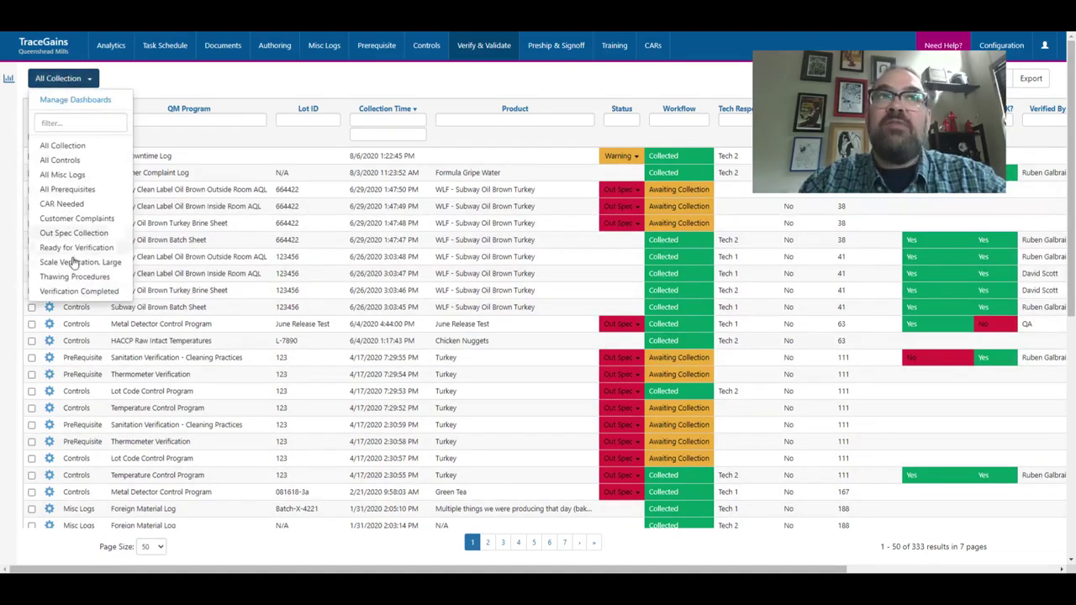
click(74, 207)
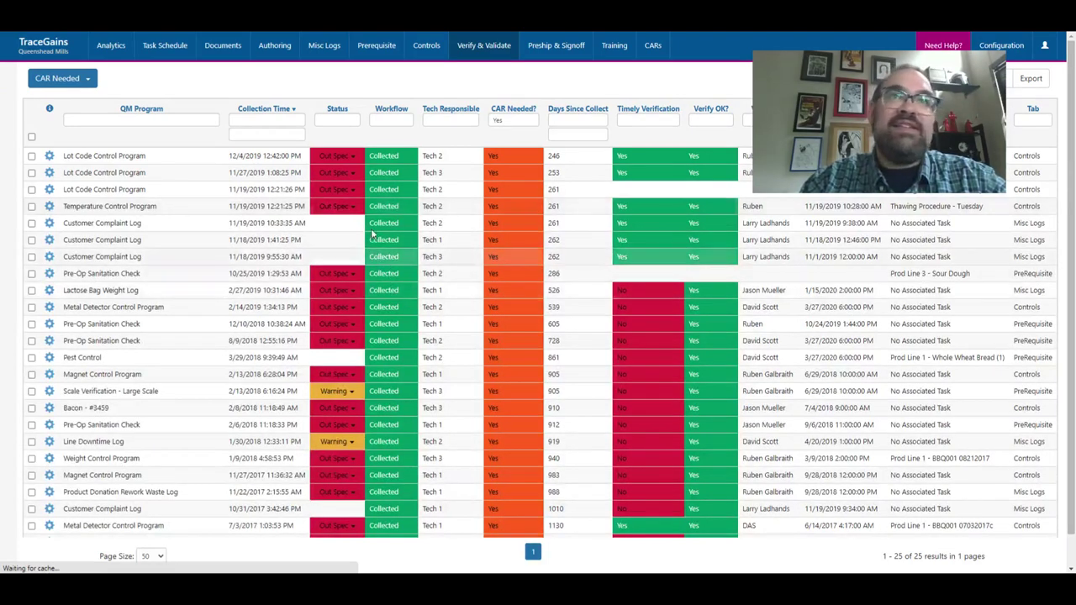
mouse_move(345, 210)
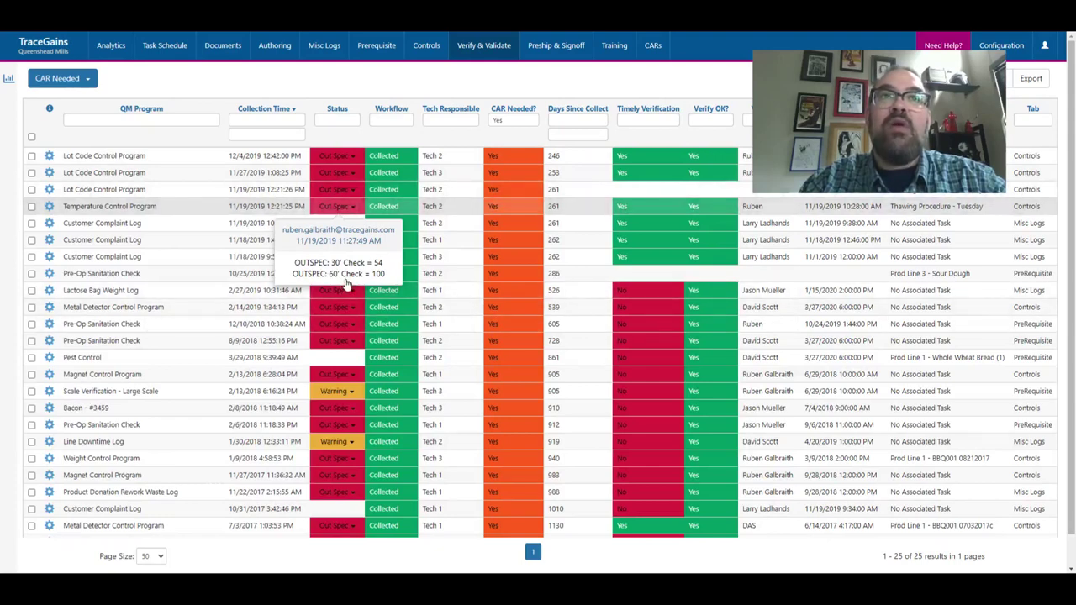
Open and review the out-of-spec Pre-Op Sanitation Check verification record
click(48, 341)
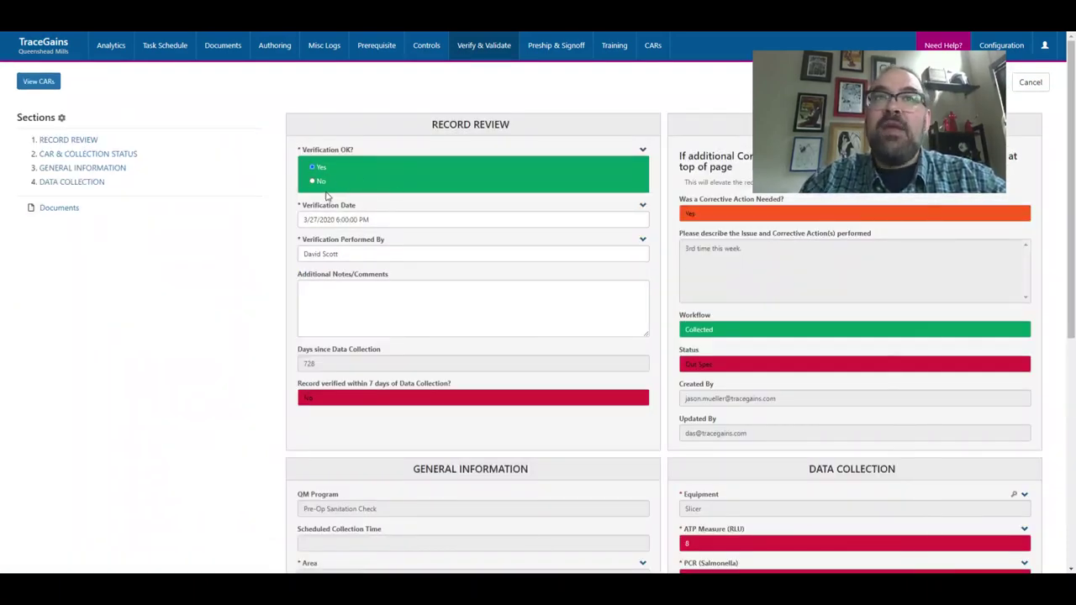
scroll(504, 307, down, 4)
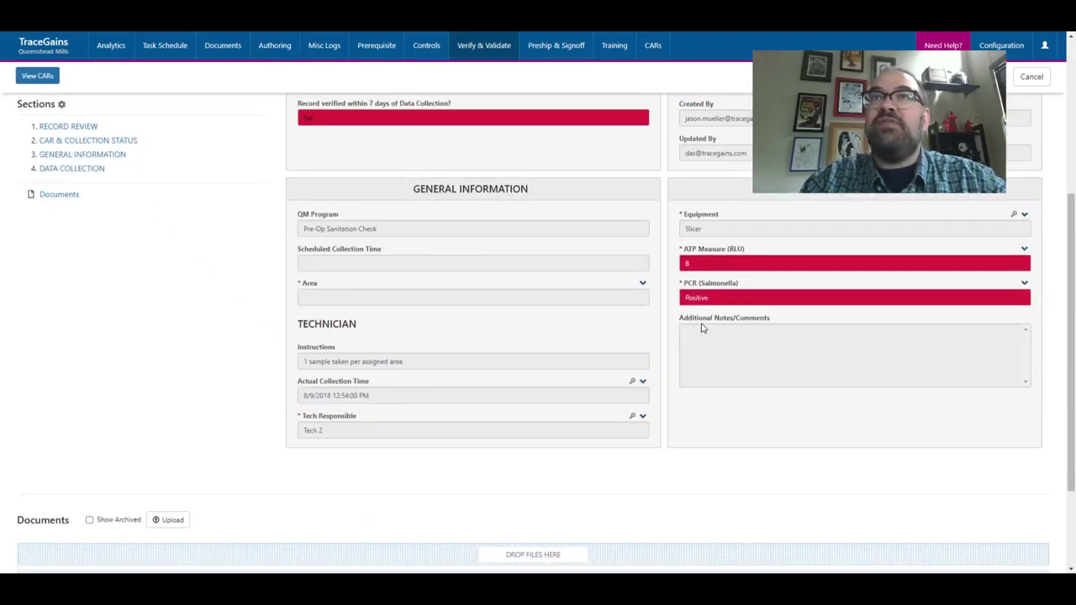
scroll(703, 328, up, 4)
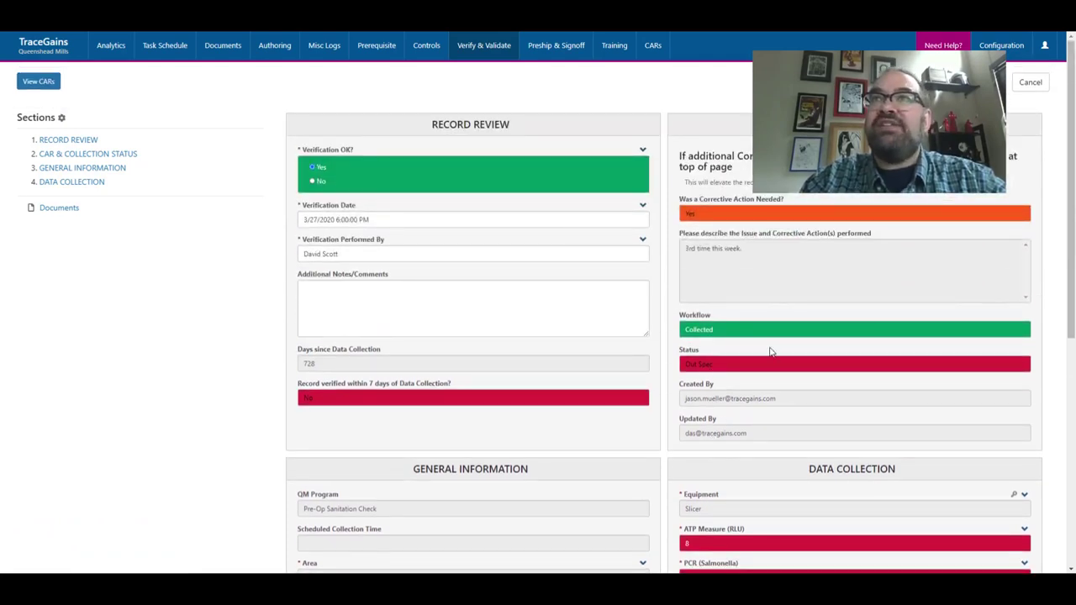
scroll(771, 352, down, 1)
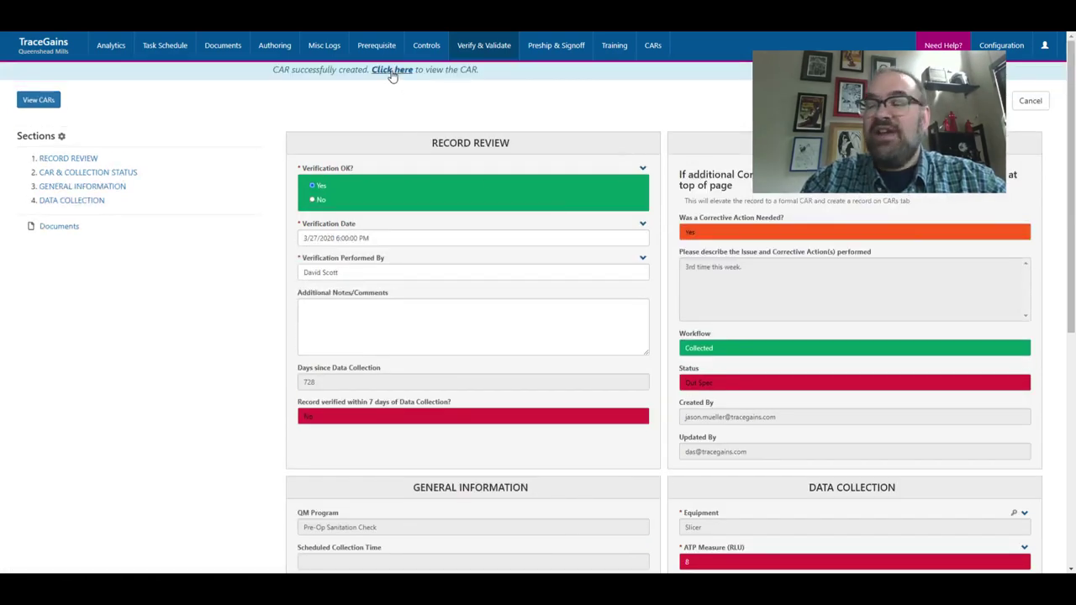
Title the new CAR 'Customer Complaint - Examine Line for Loose Bolts'
click(392, 72)
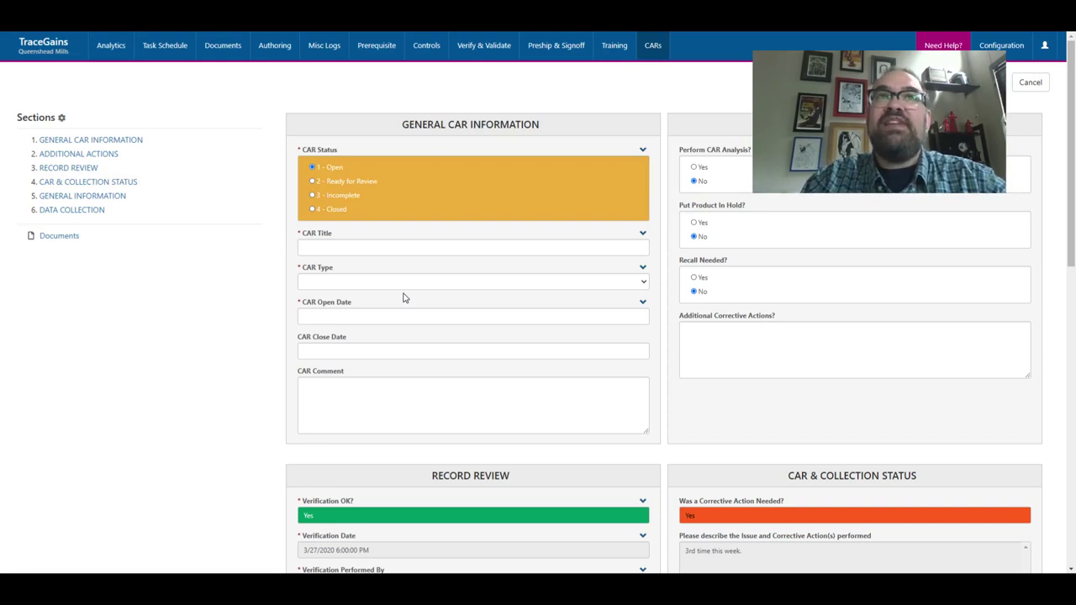
scroll(250, 351, down, 1)
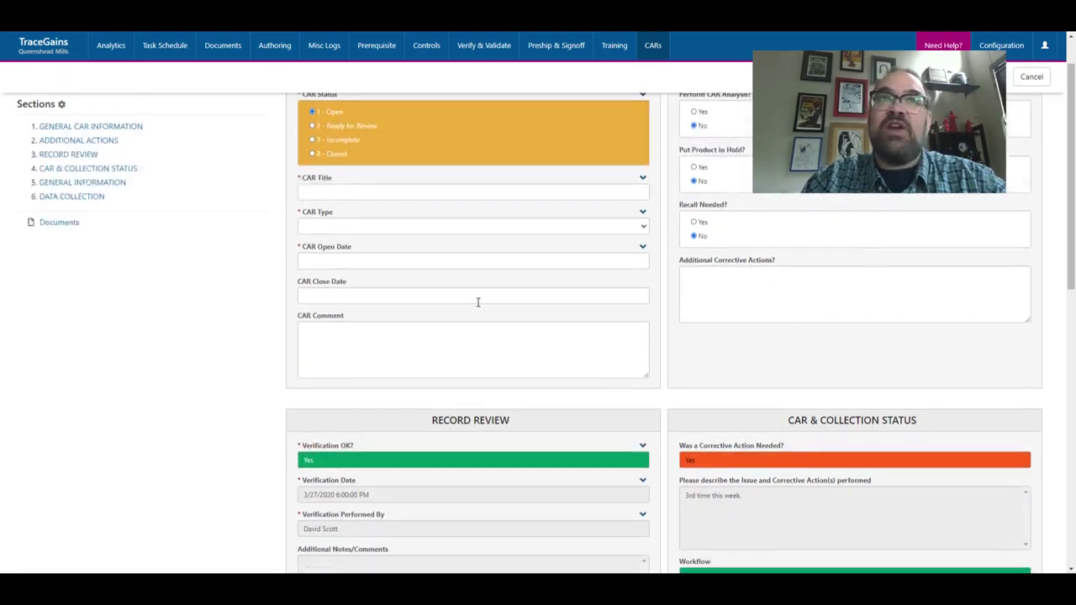
scroll(477, 302, up, 1)
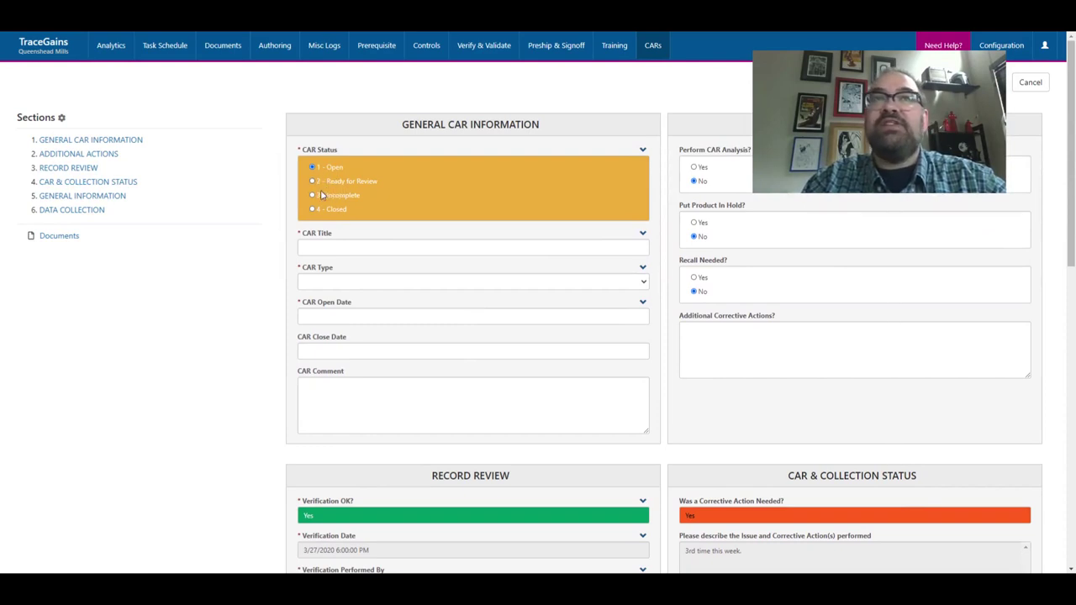
click(321, 251)
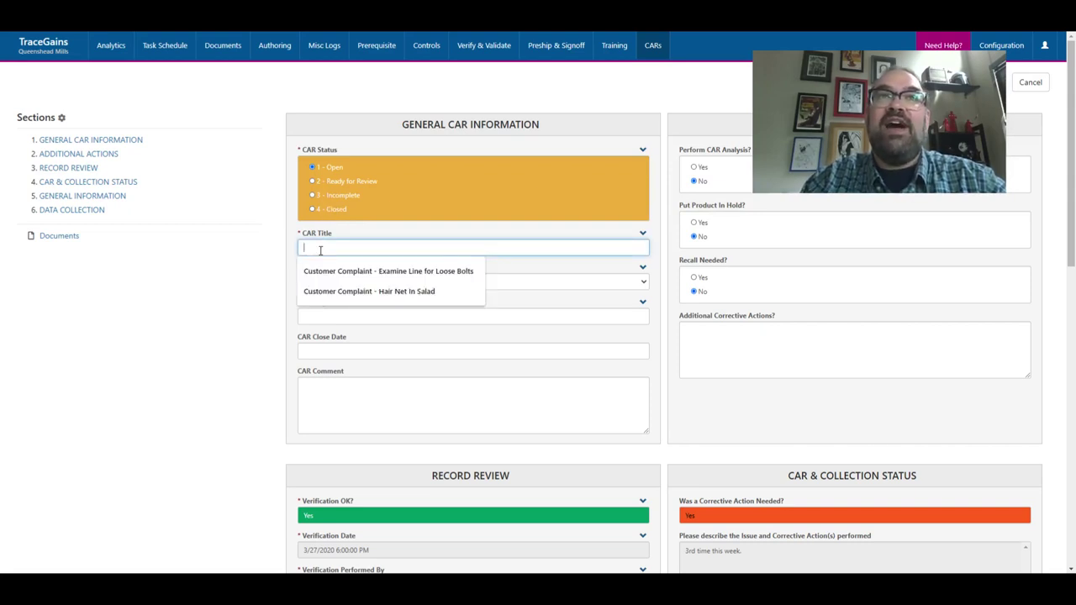
click(332, 271)
Set the CAR Type to Maintenance Issue and the Open Date to today
click(328, 282)
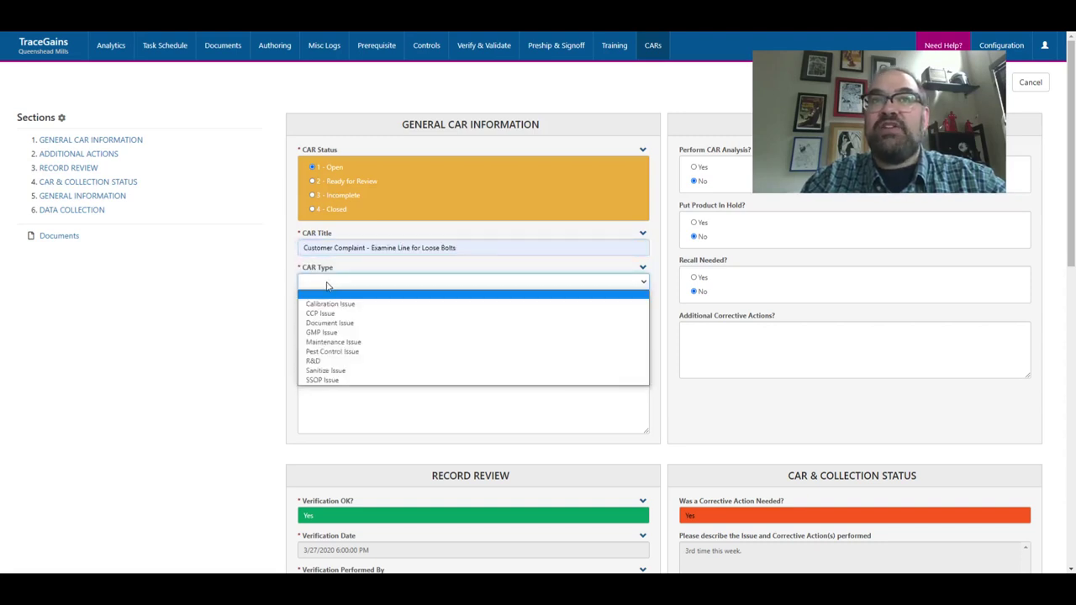
click(343, 343)
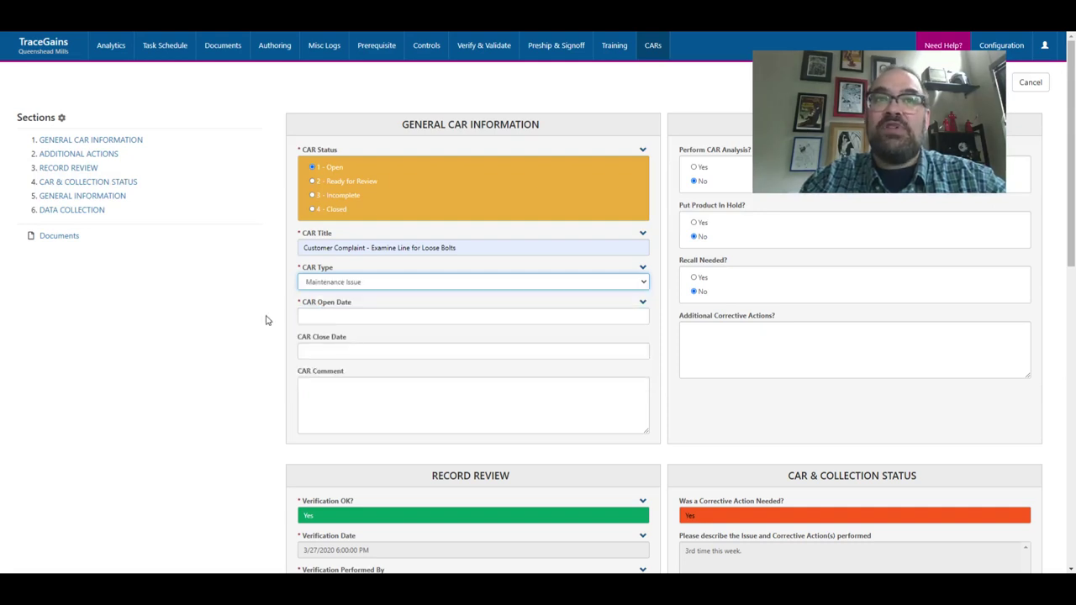
click(312, 315)
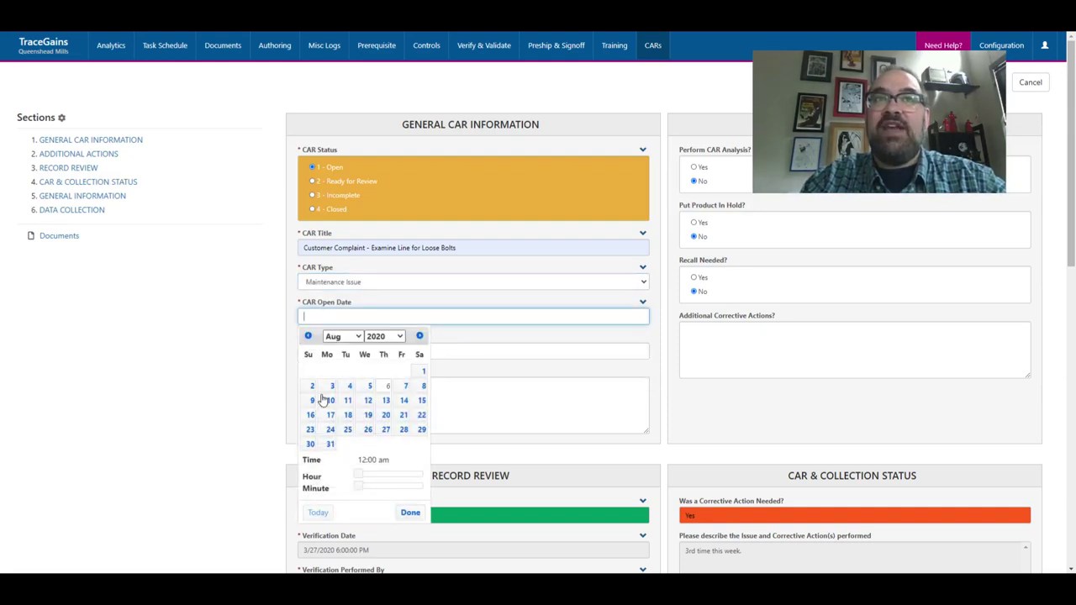
click(318, 514)
click(250, 370)
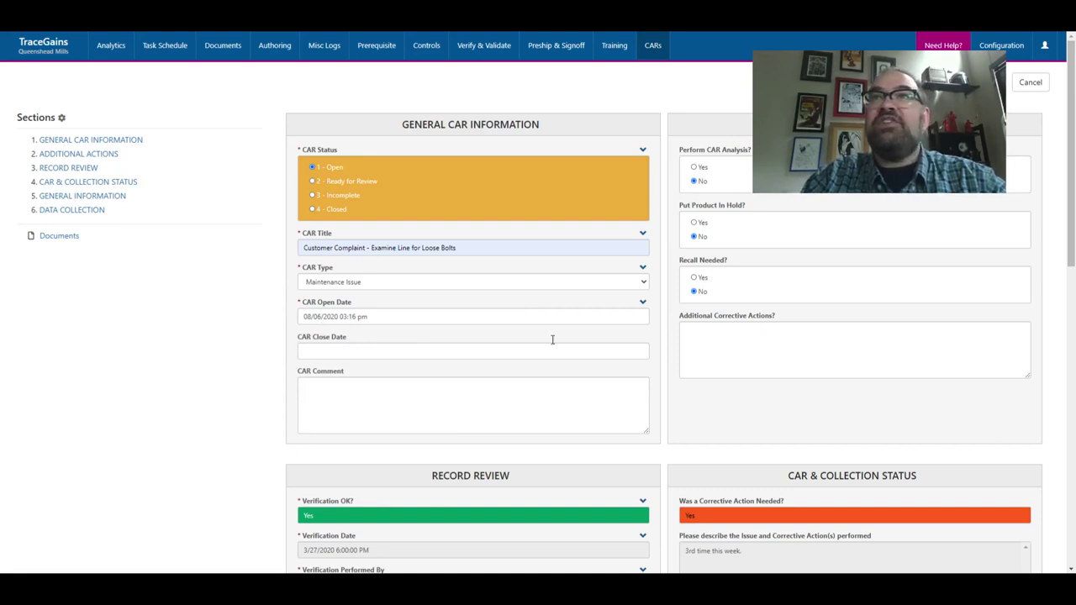
Answer Yes to CAR analysis, product hold and recall, and review the added sections
click(695, 167)
scroll(573, 353, down, 4)
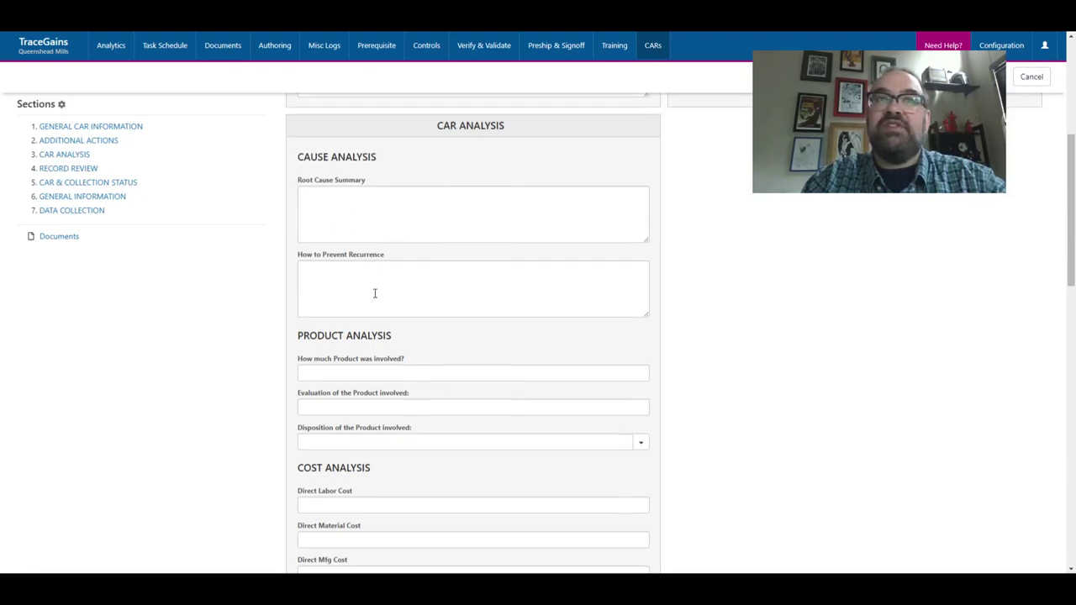
scroll(375, 294, down, 1)
scroll(454, 366, down, 1)
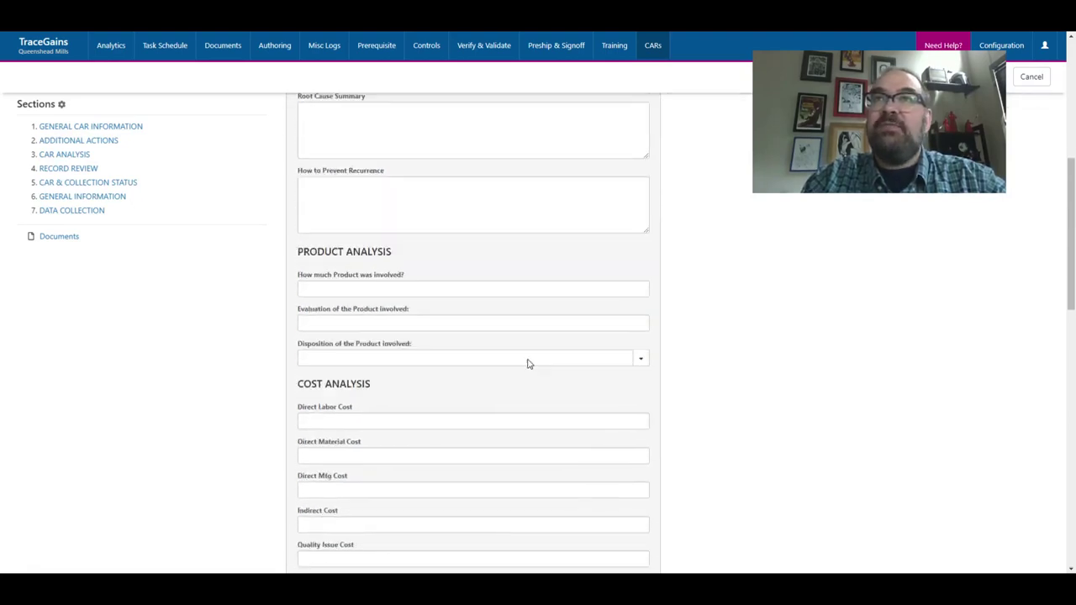
scroll(521, 361, up, 7)
click(695, 223)
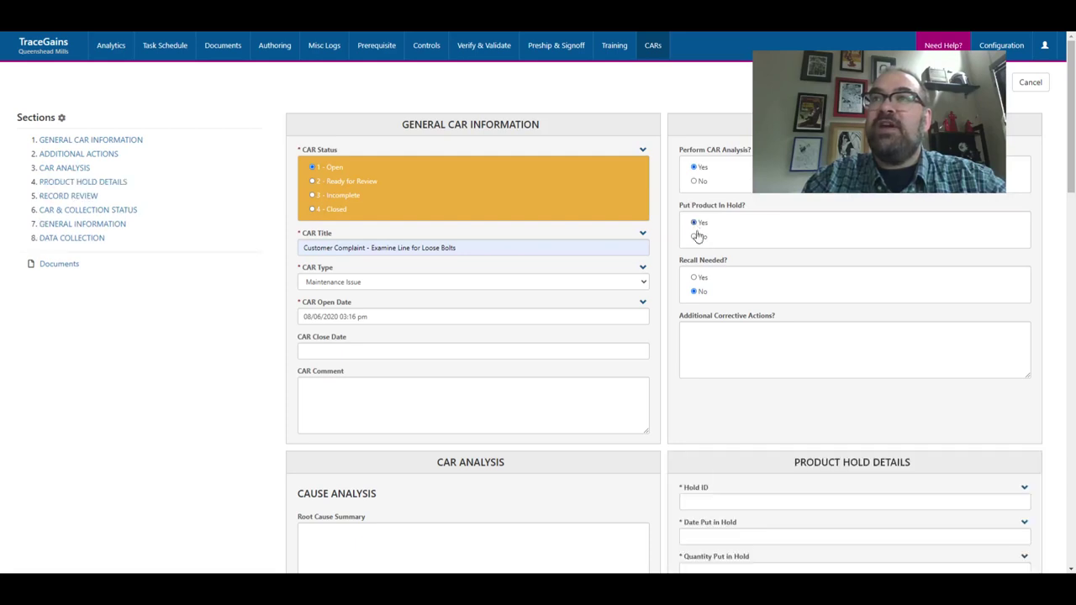
scroll(760, 409, down, 2)
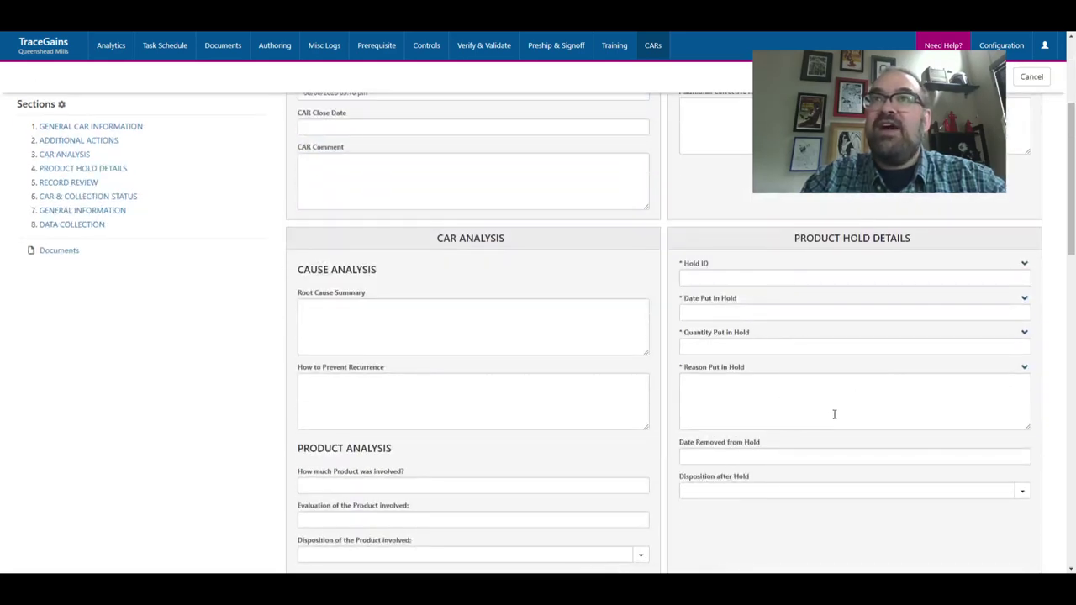
scroll(833, 413, up, 2)
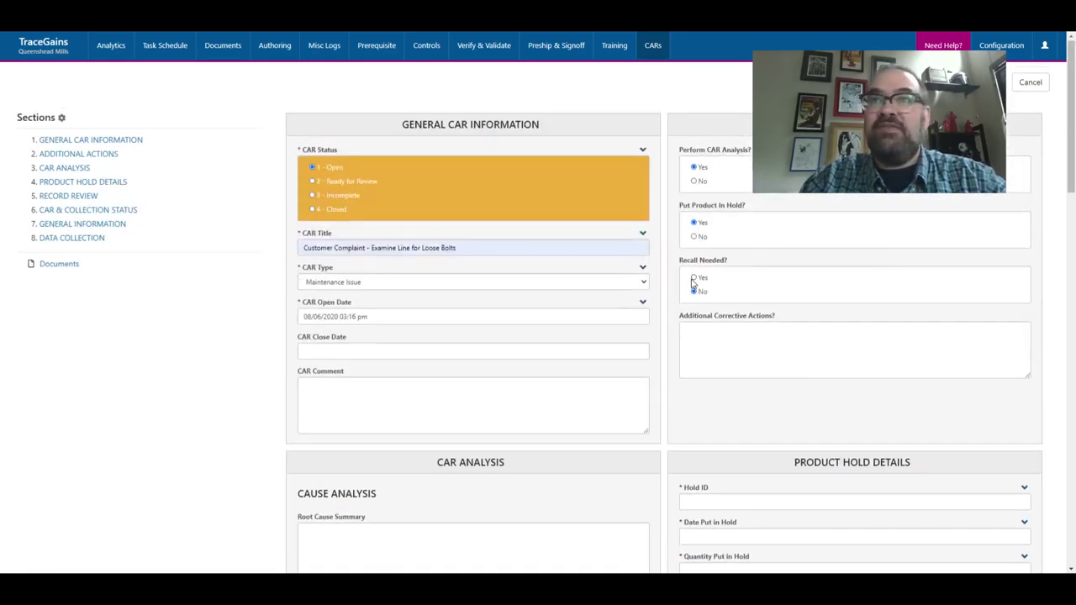
click(694, 280)
scroll(605, 370, down, 5)
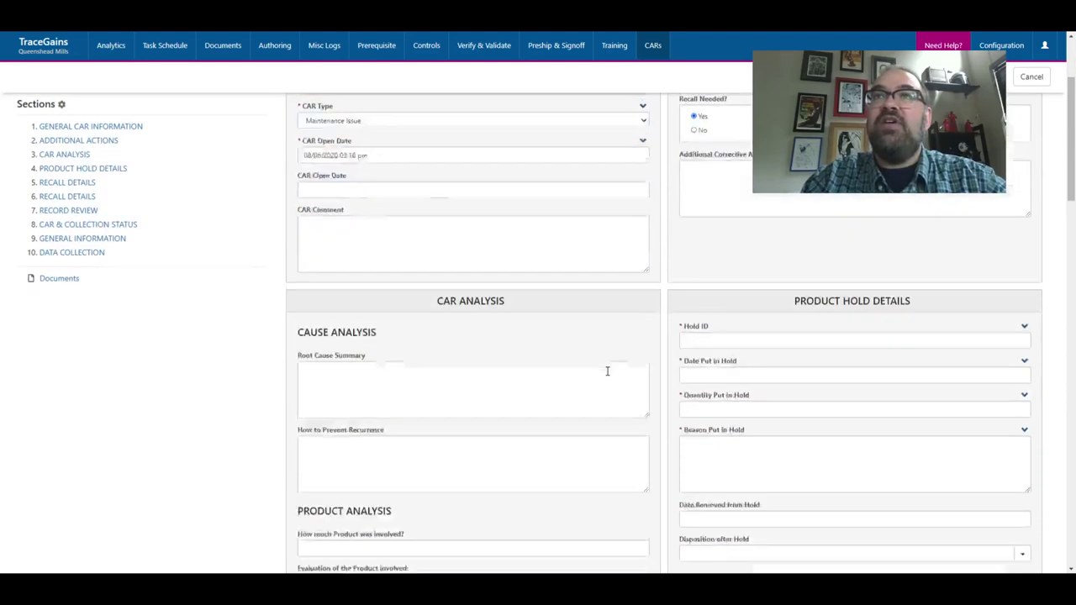
scroll(556, 365, down, 3)
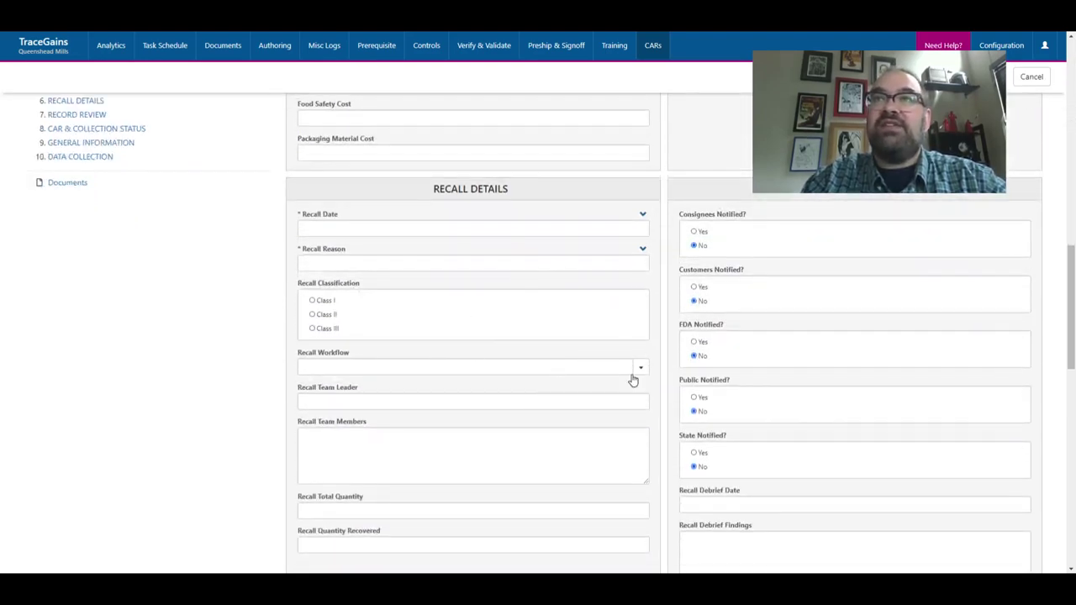
scroll(669, 386, down, 1)
scroll(725, 411, down, 2)
scroll(679, 354, down, 2)
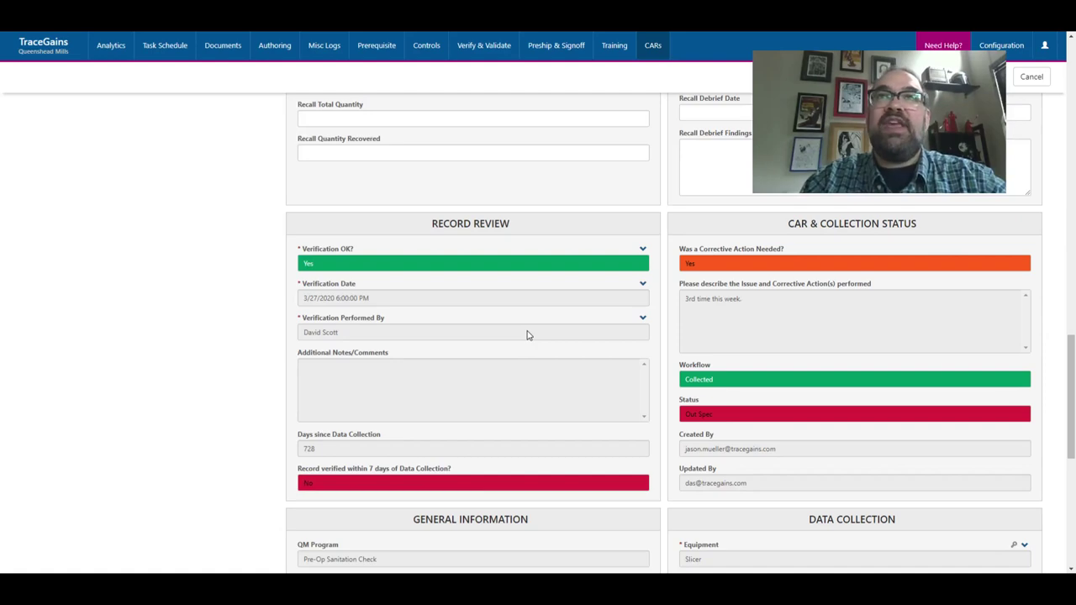
scroll(522, 267, up, 10)
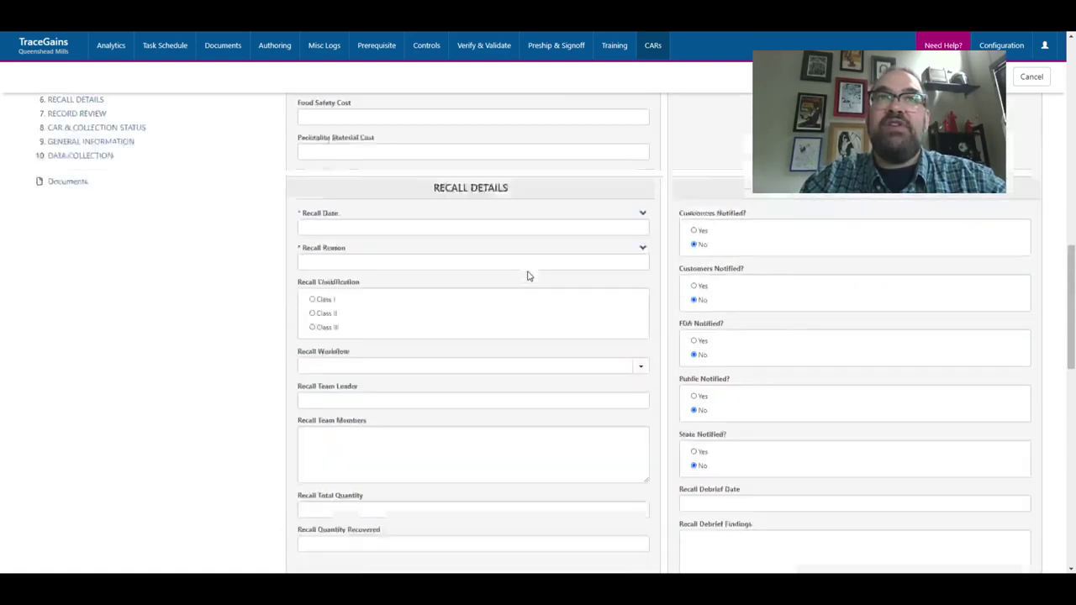
scroll(410, 329, up, 8)
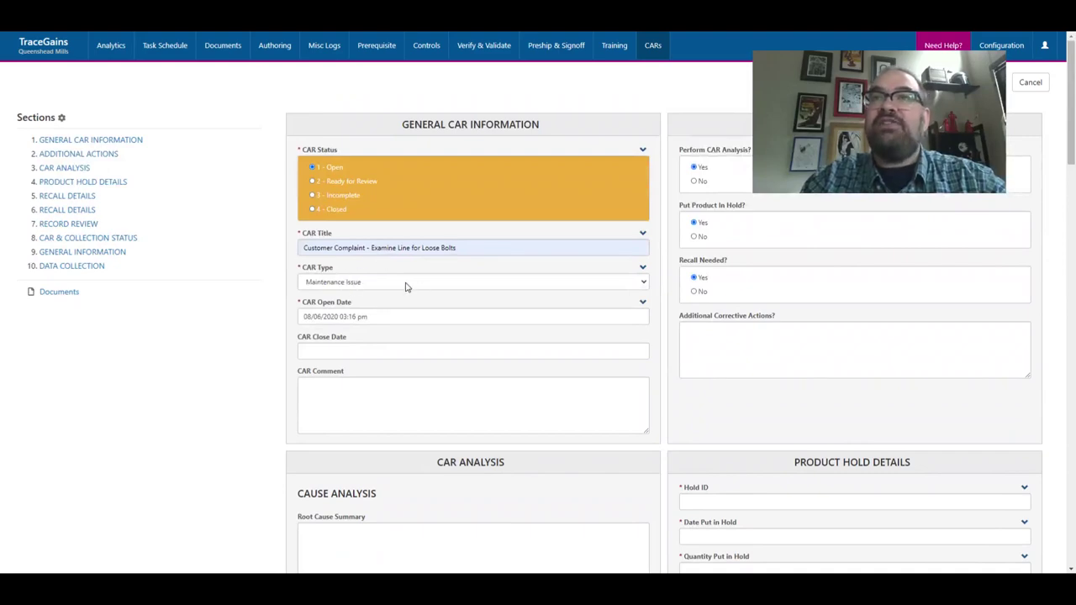
scroll(757, 418, down, 10)
scroll(764, 422, down, 10)
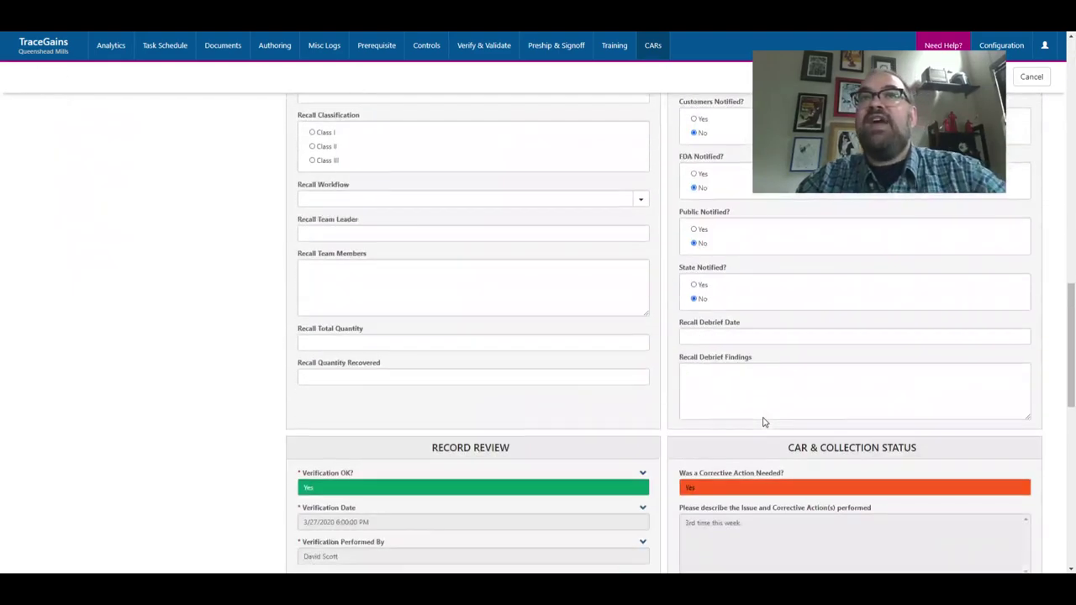
scroll(767, 418, down, 3)
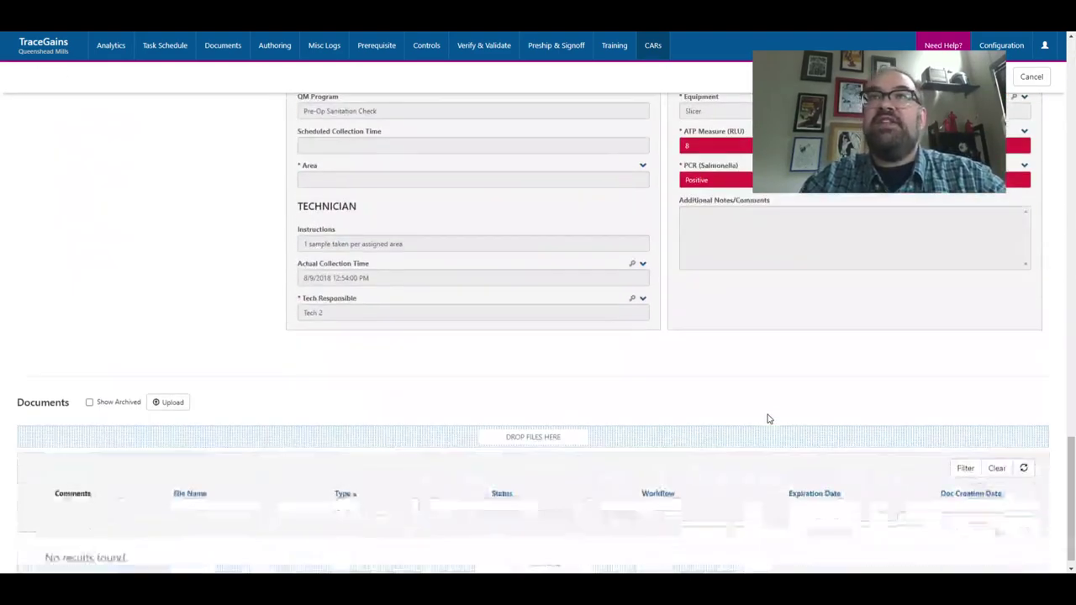
scroll(724, 308, up, 4)
scroll(655, 324, up, 3)
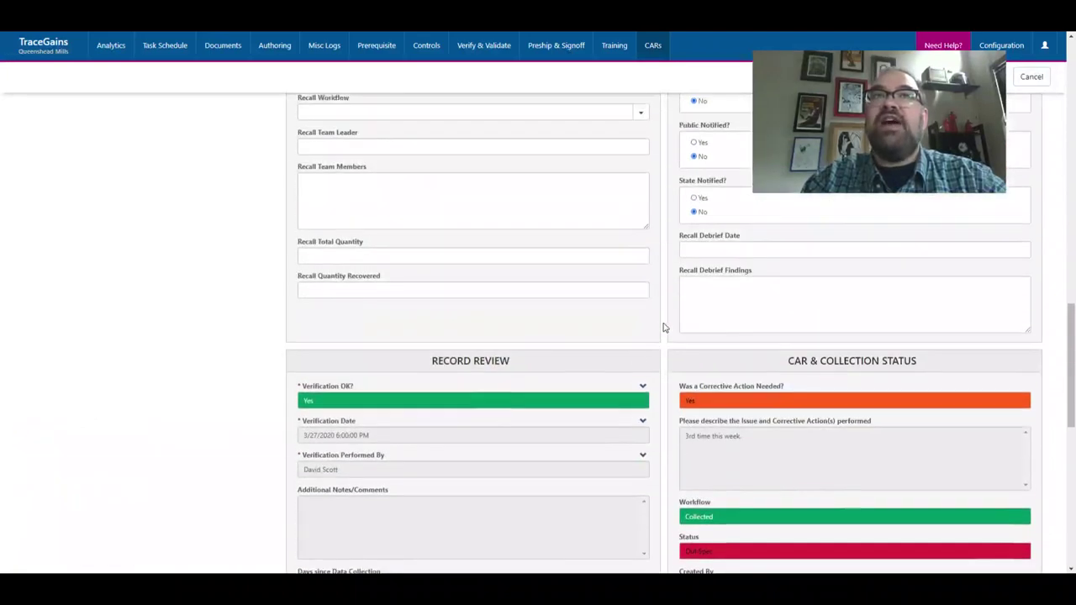
scroll(572, 349, up, 4)
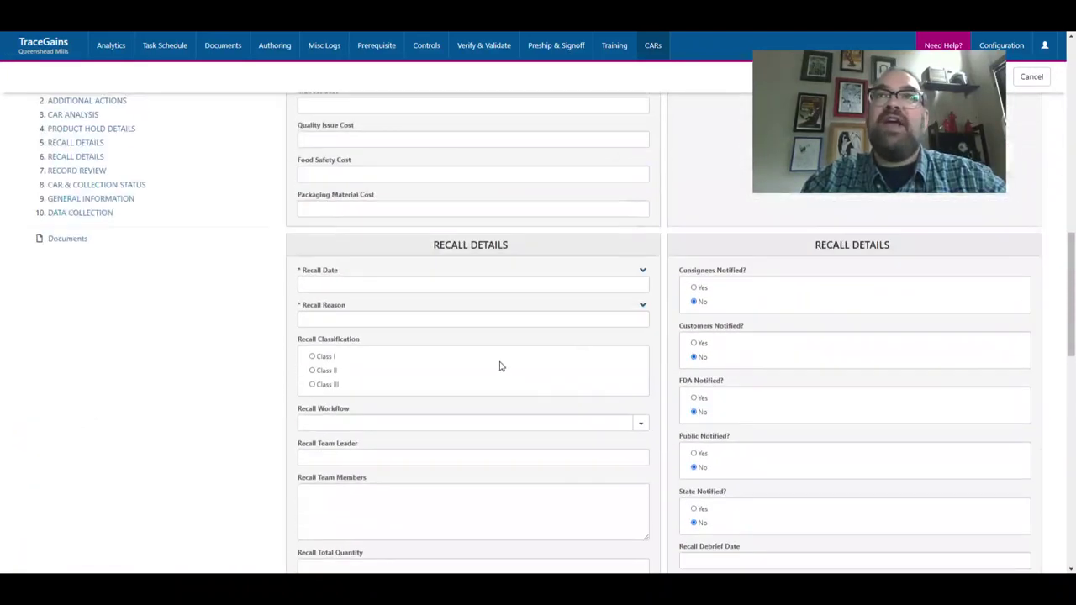
scroll(499, 365, up, 5)
scroll(679, 247, up, 3)
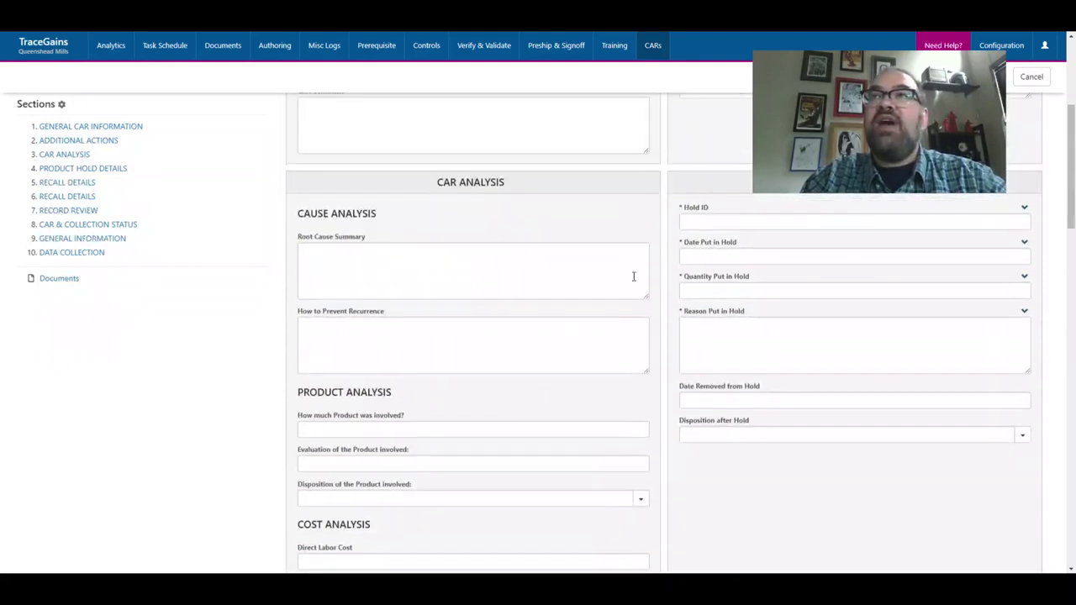
Inspect the Workflow Steps of the CAR Type = Calibration workflow, then return to the 41-CAR list
click(1002, 46)
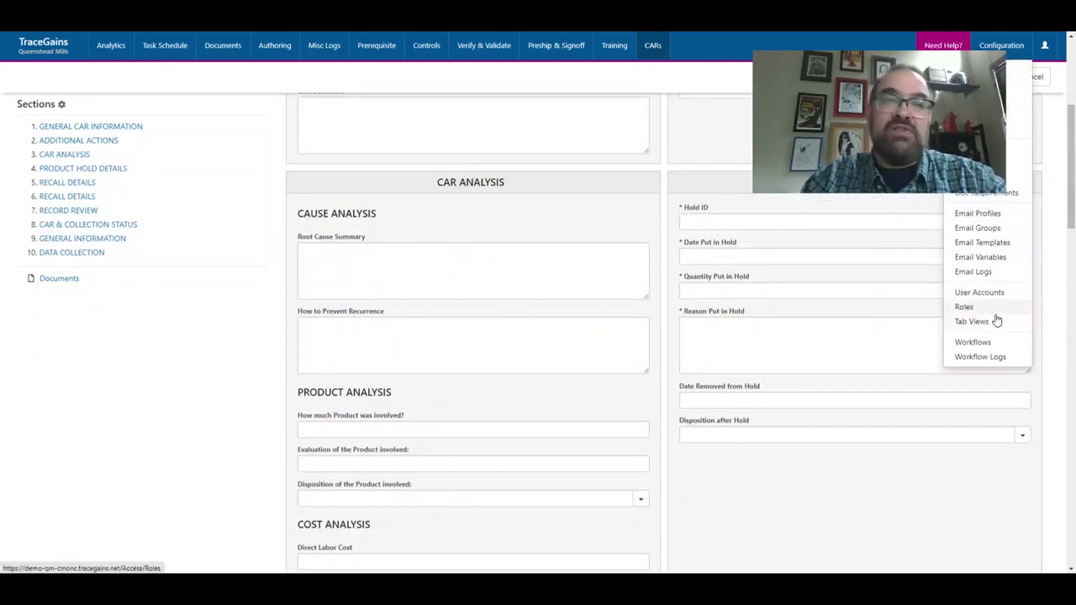
click(959, 343)
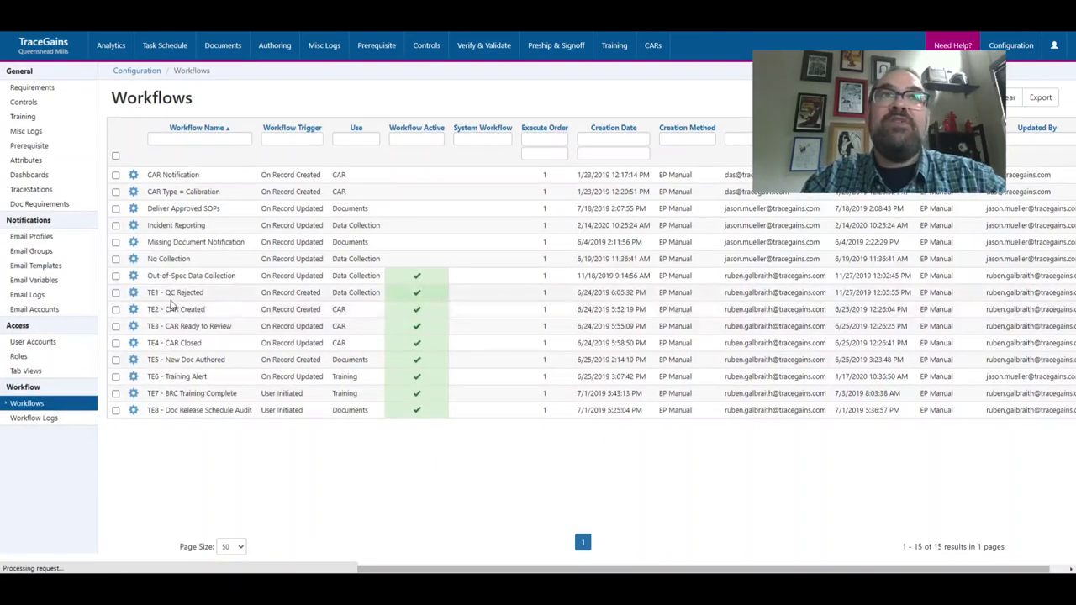
click(134, 192)
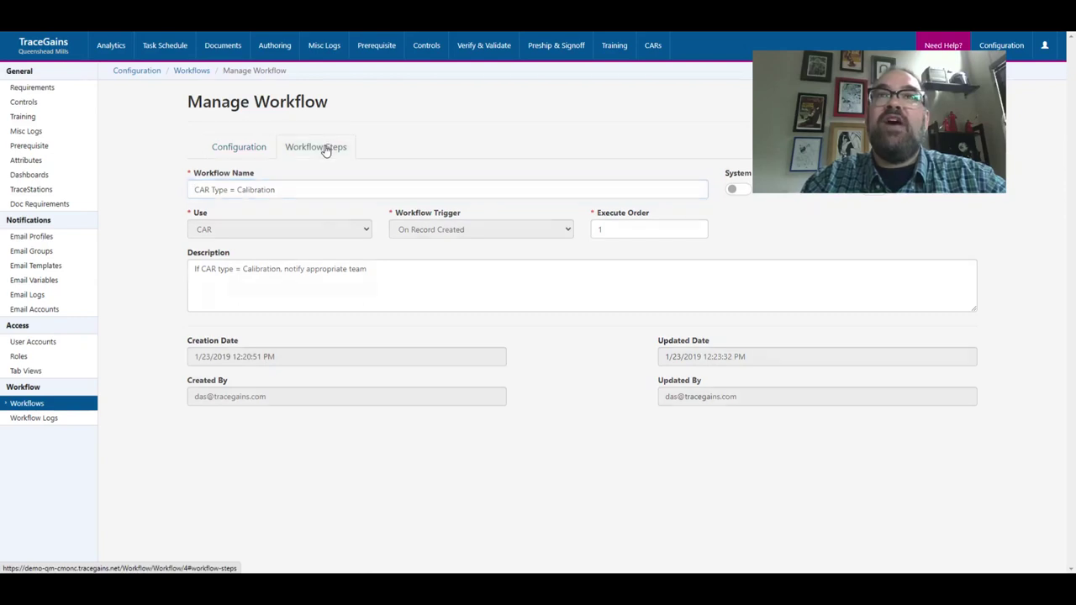
click(327, 149)
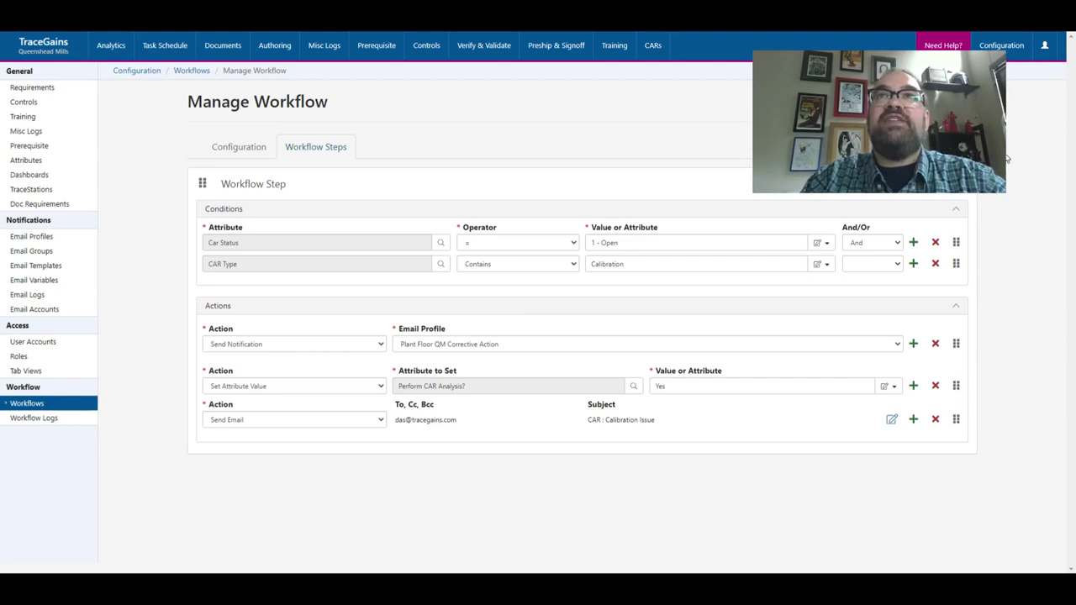
click(655, 49)
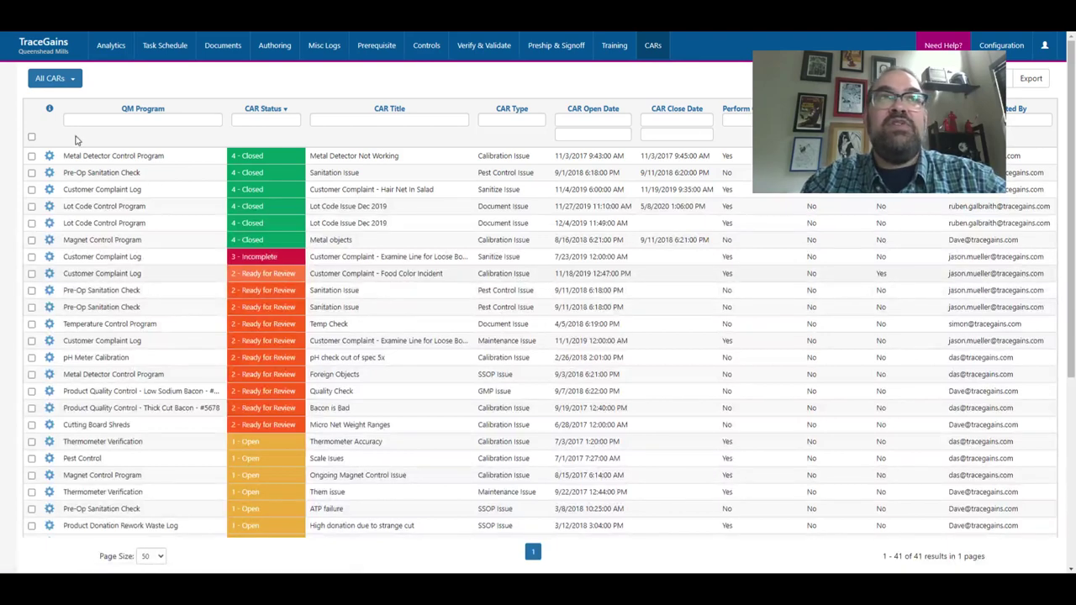
Switch the CAR list via CARS Assigned to Maintenance to the 1 - Open view, showing 24 open CARs
click(68, 82)
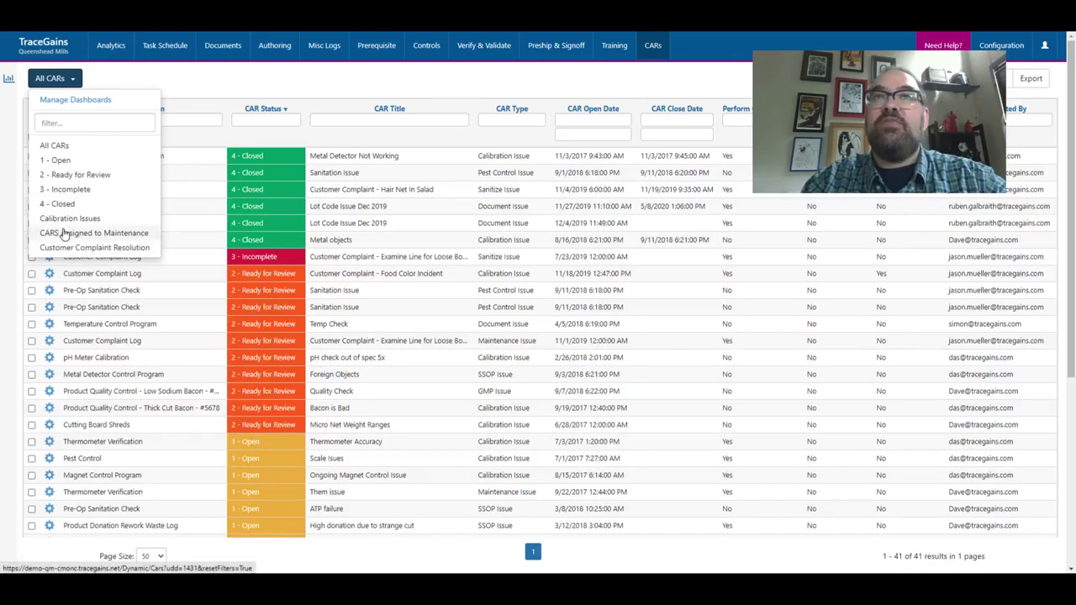
click(64, 234)
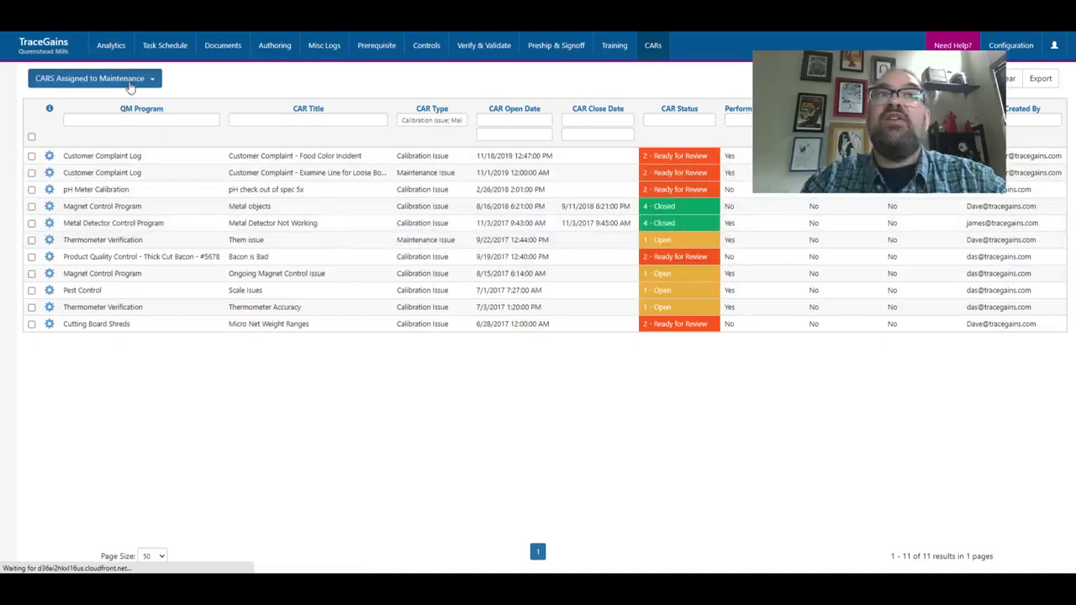
click(128, 79)
click(62, 160)
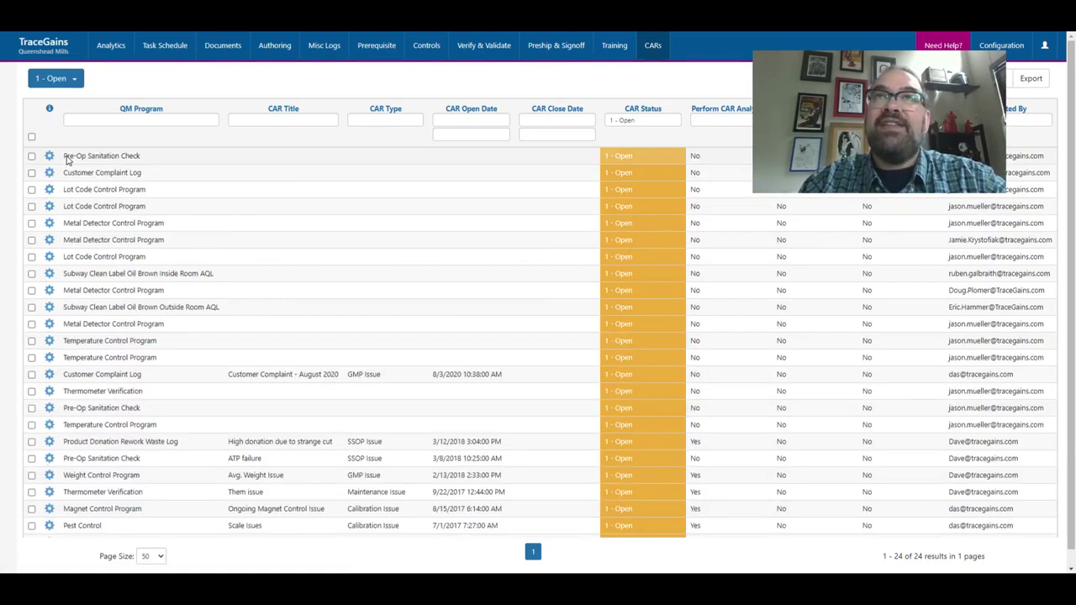
Open the Turkey Temperature Control Program record from the preship signoff list
click(555, 46)
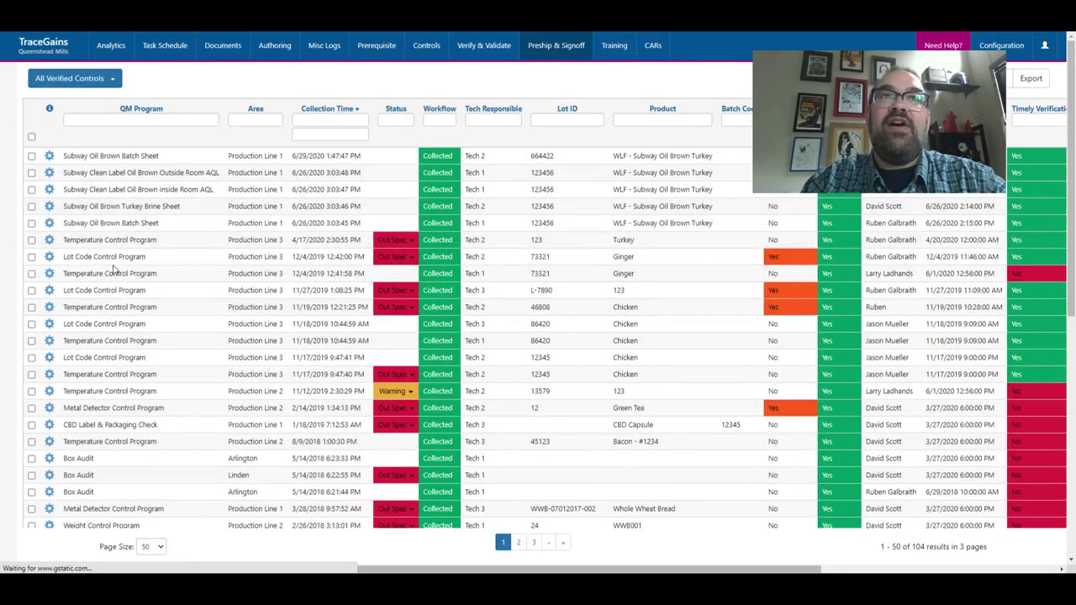
click(49, 241)
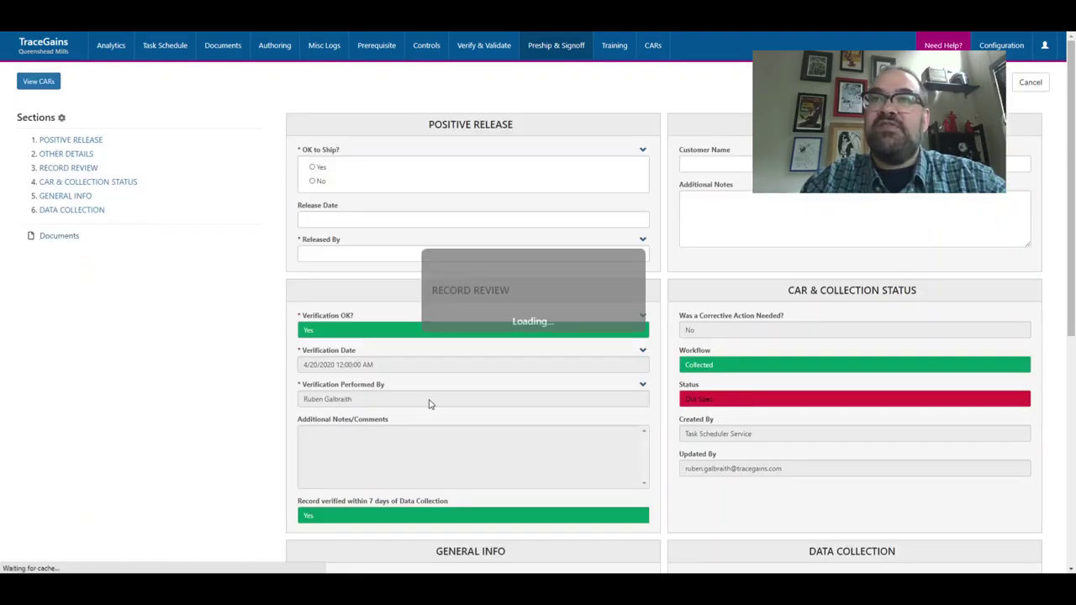
scroll(652, 399, down, 3)
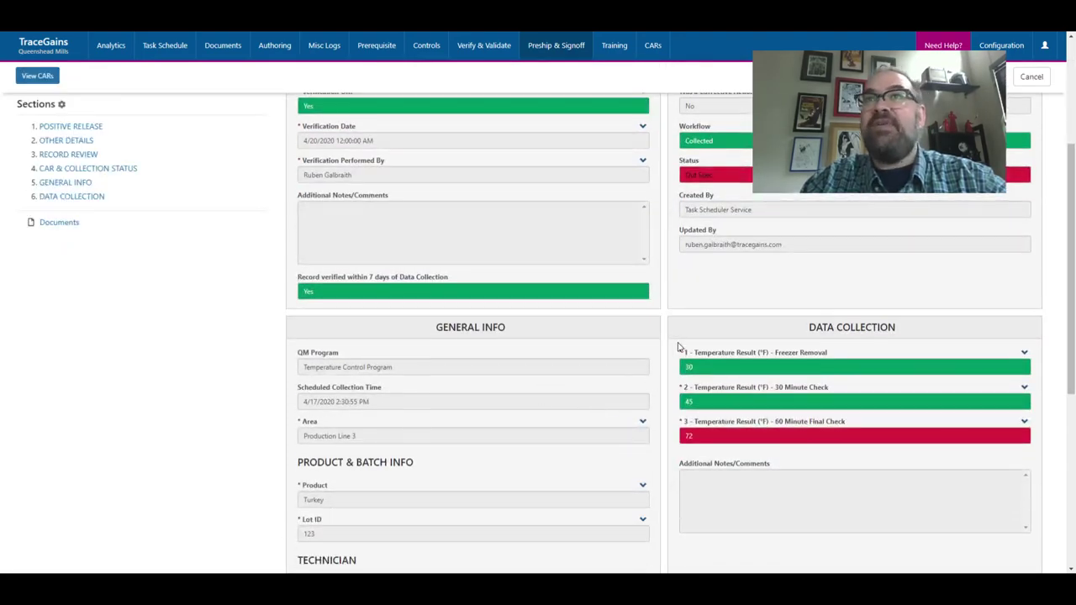
scroll(670, 423, down, 4)
scroll(672, 428, down, 1)
scroll(675, 434, up, 10)
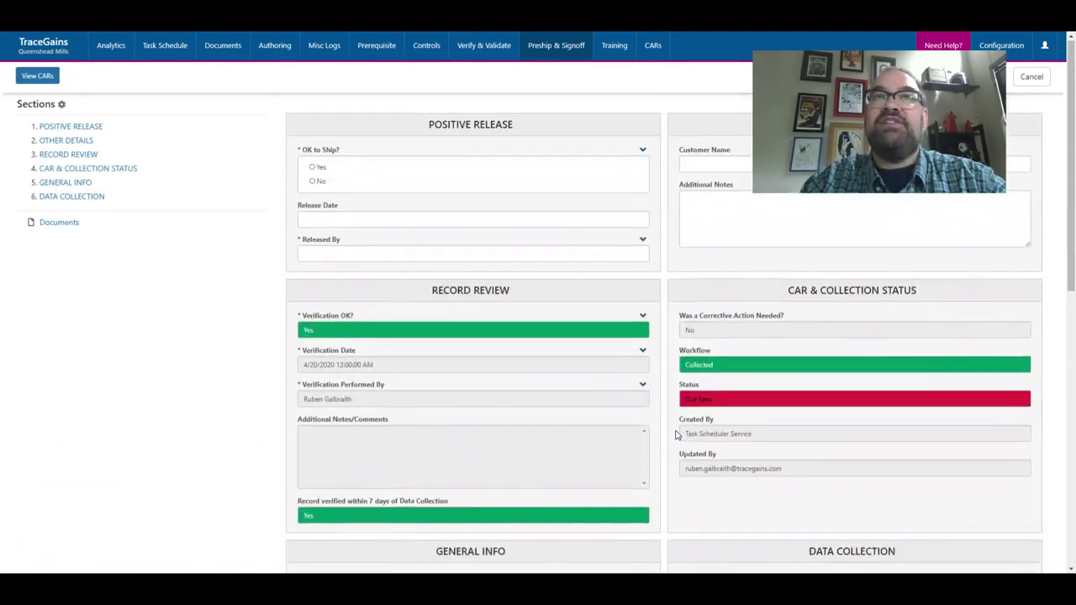
Set OK to Ship? to Yes and choose a person in Released By
click(312, 169)
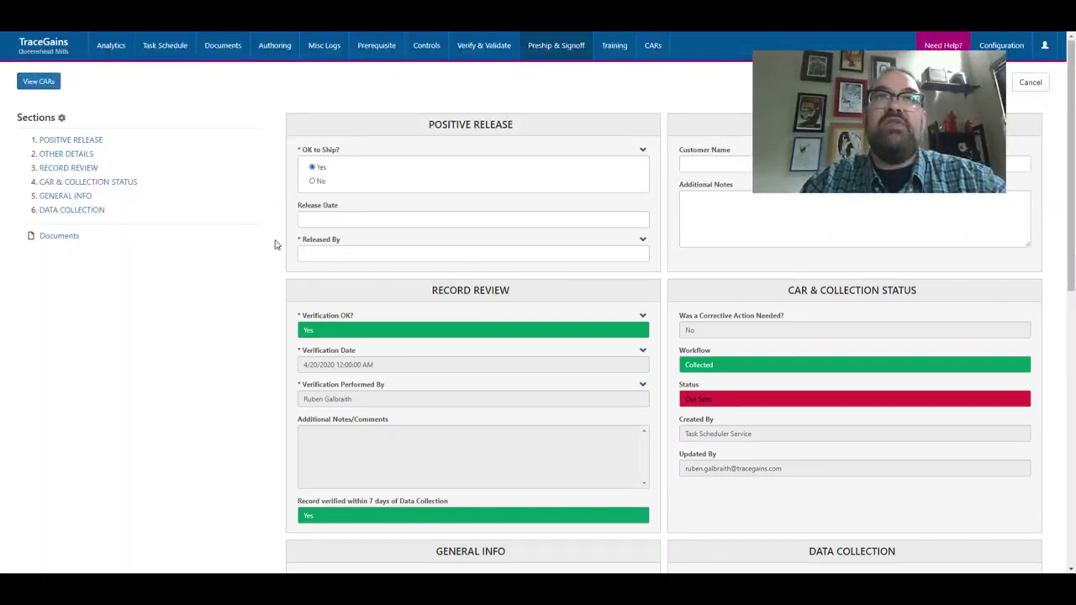
click(320, 257)
click(321, 274)
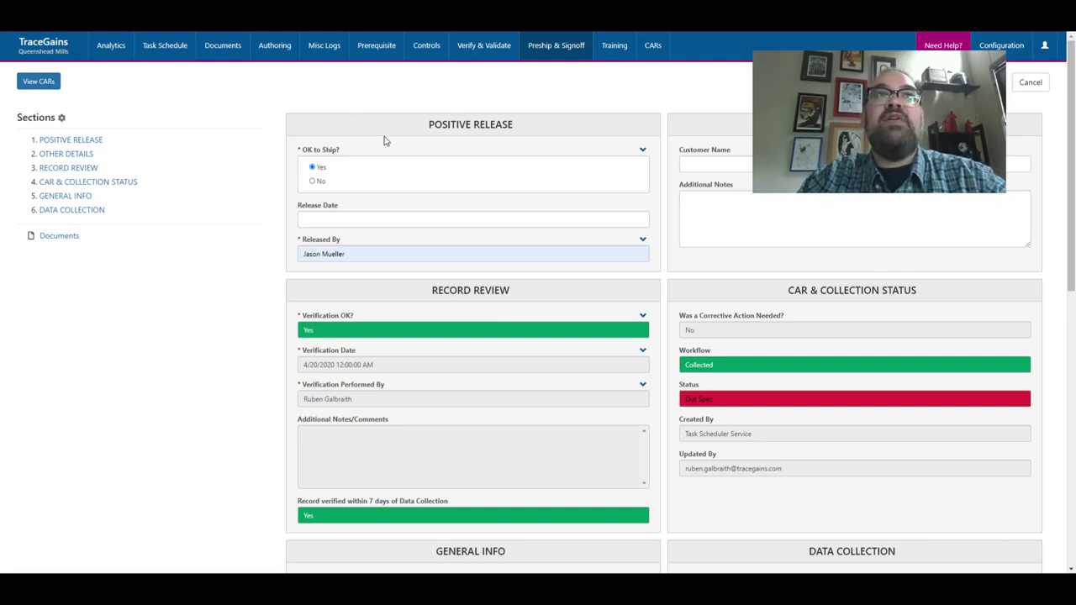
Open Analytics and review the General Overview charts for BRC Documentation, HACCP Training, CARs and Weight Control
click(110, 54)
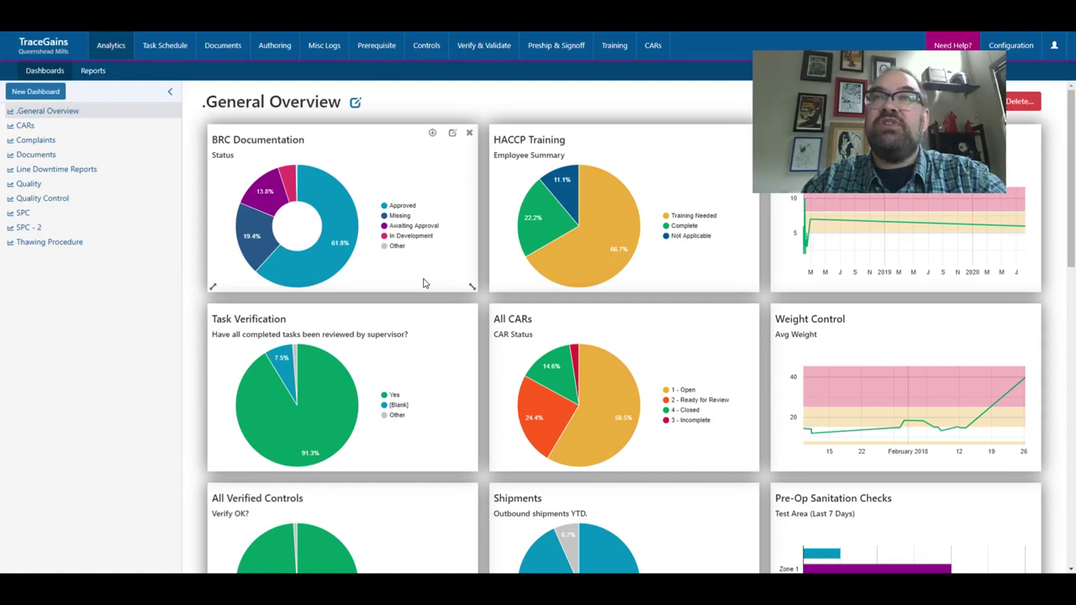
mouse_move(595, 419)
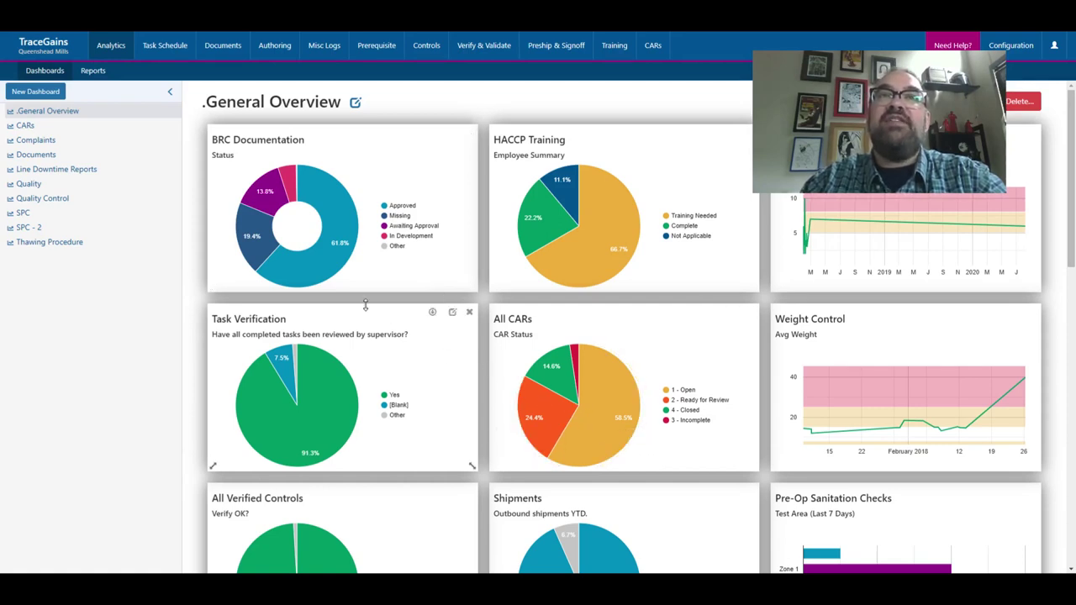
mouse_move(335, 229)
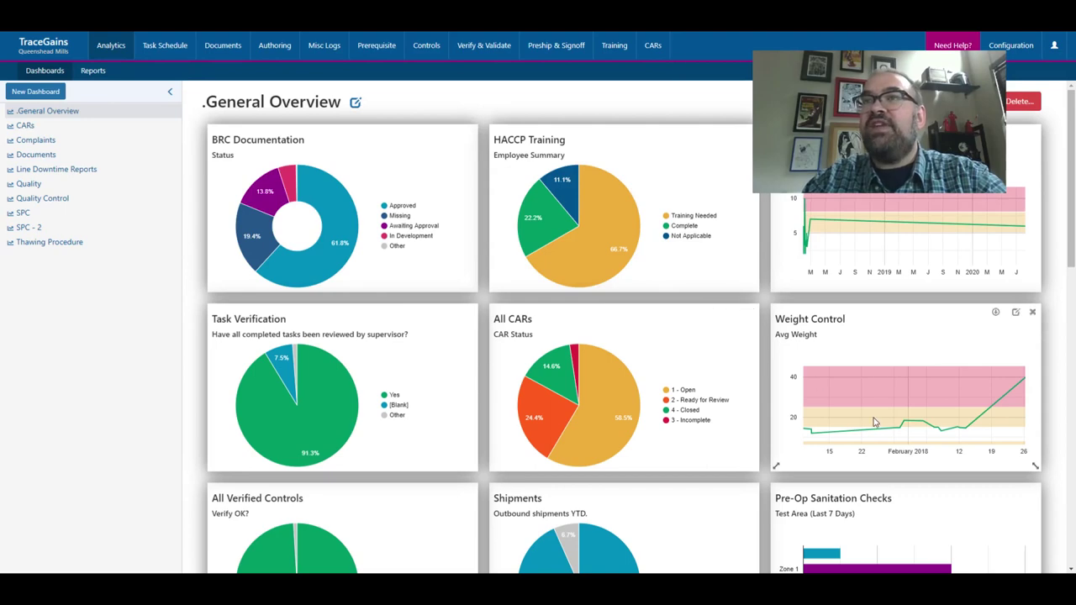
scroll(875, 423, down, 1)
mouse_move(813, 379)
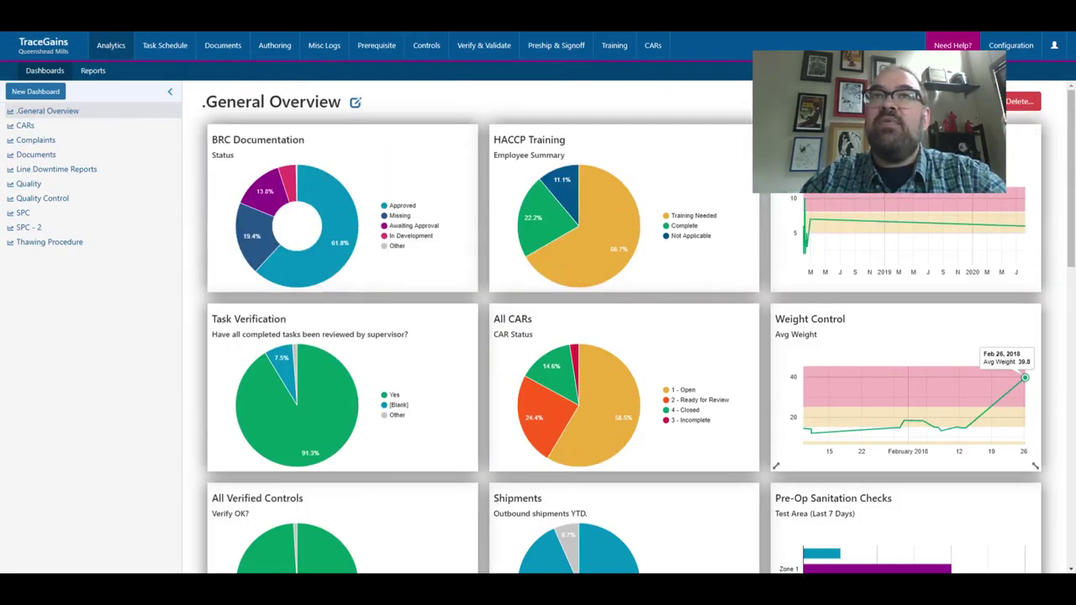
Define a new chart: PreRequisite tab, PRE2 - pH Meter Calibration, pH Result 1, Line type, 30-minute refresh
click(959, 101)
click(521, 226)
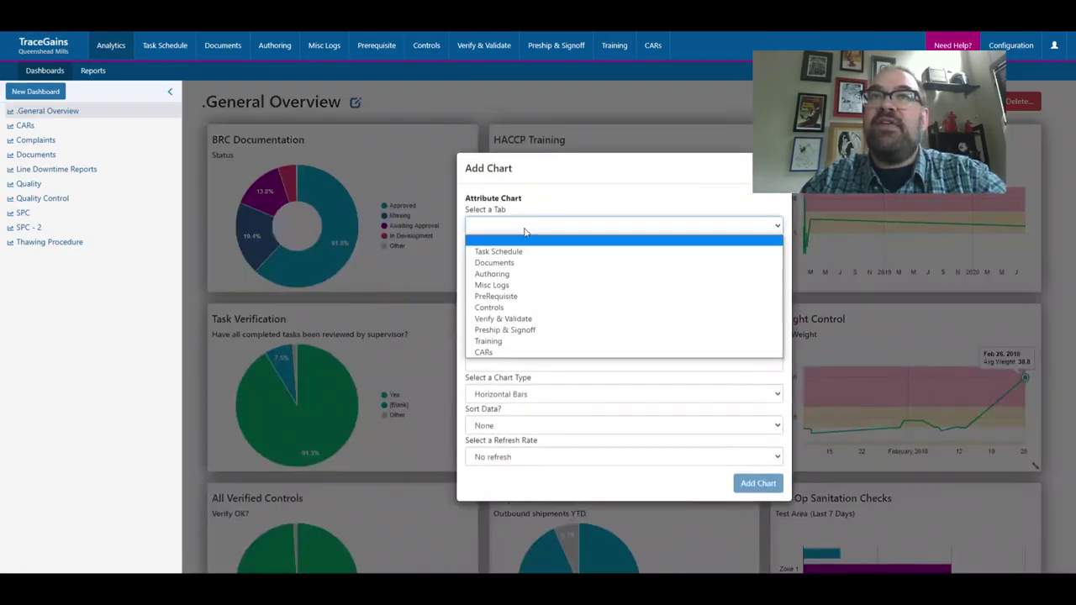
click(517, 296)
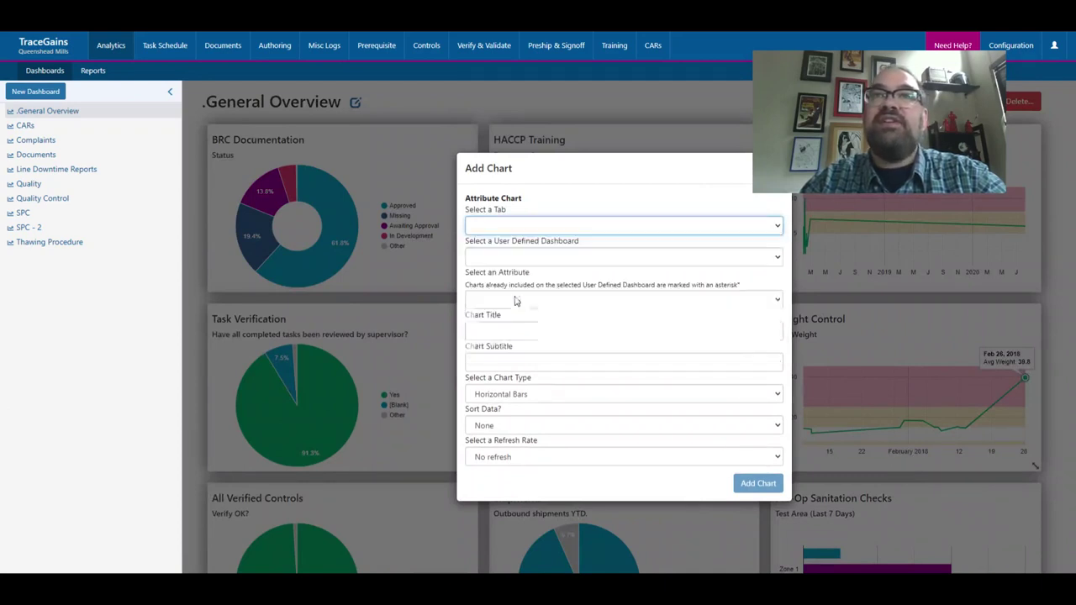
click(520, 260)
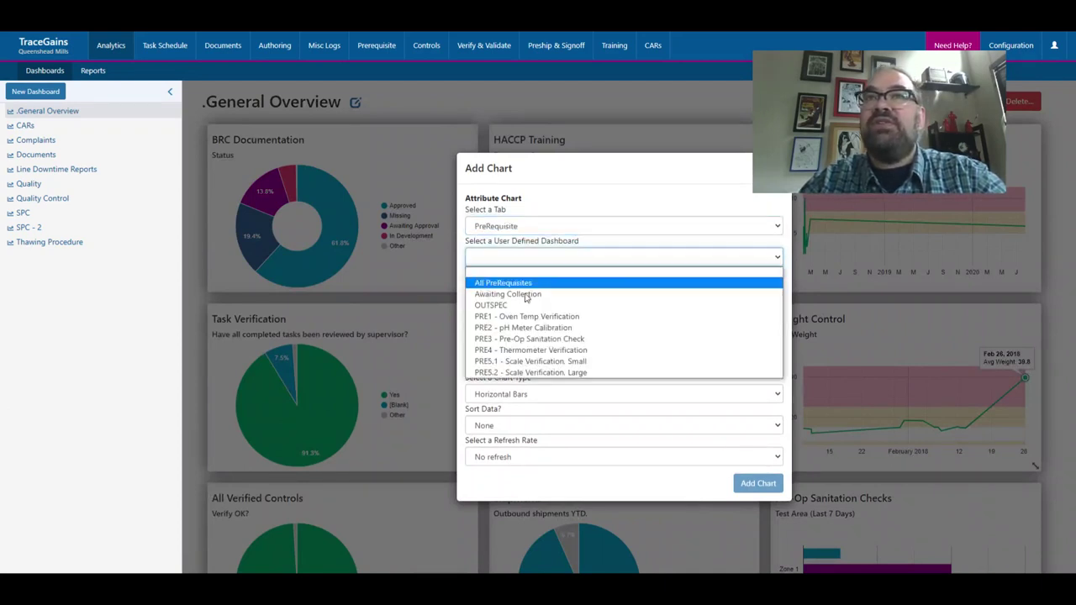
click(526, 333)
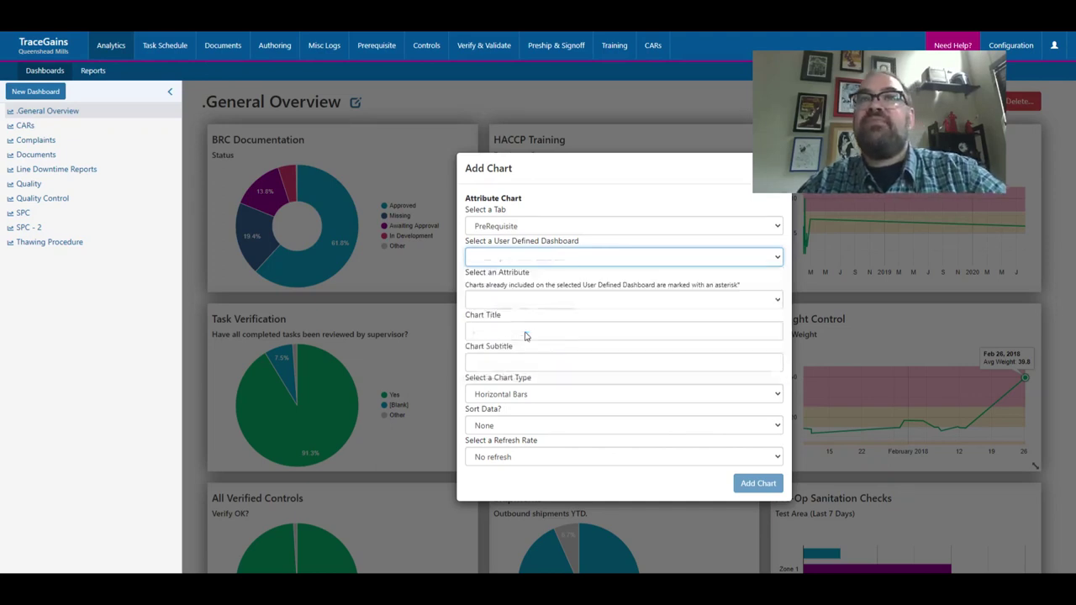
click(523, 304)
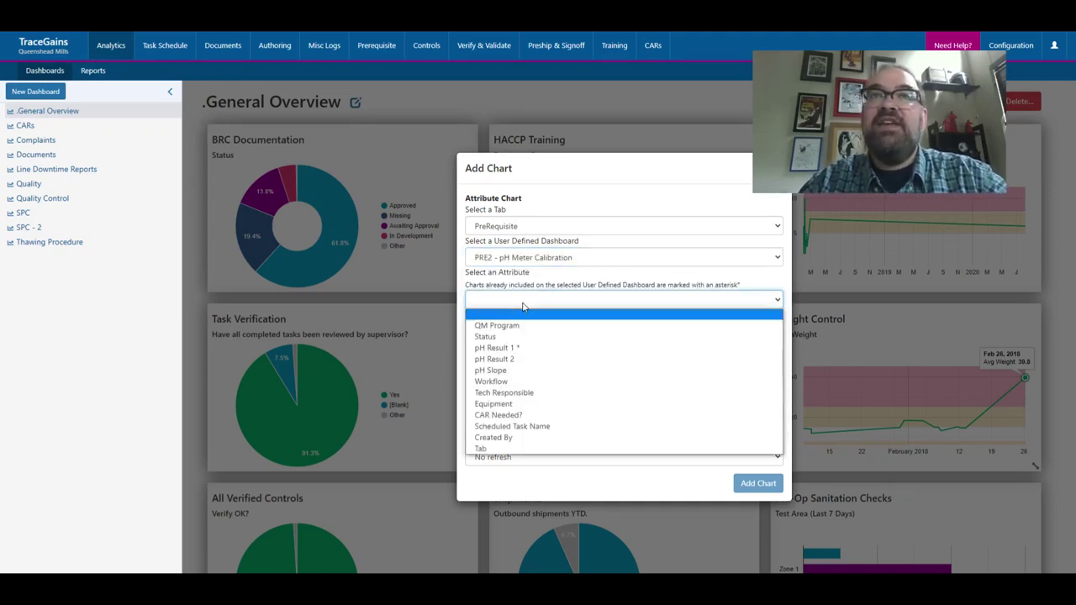
click(521, 348)
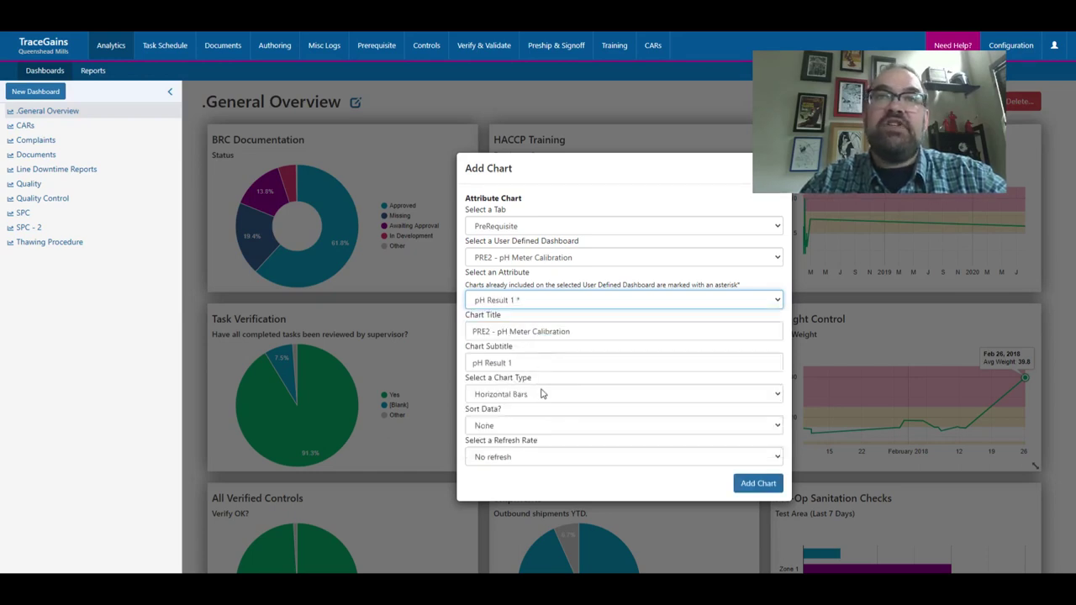
click(577, 397)
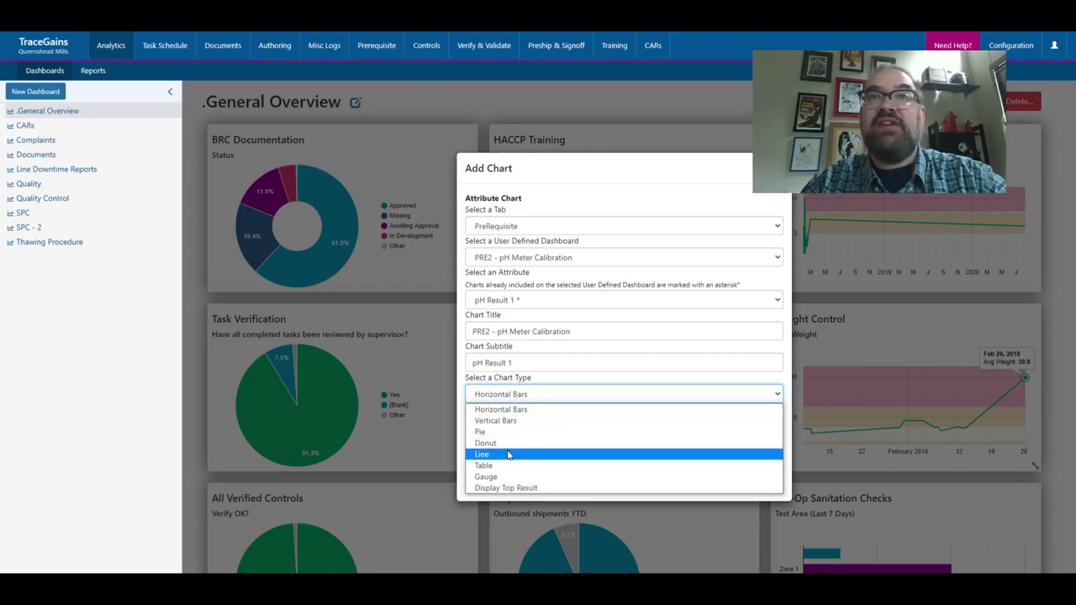
click(508, 455)
click(521, 443)
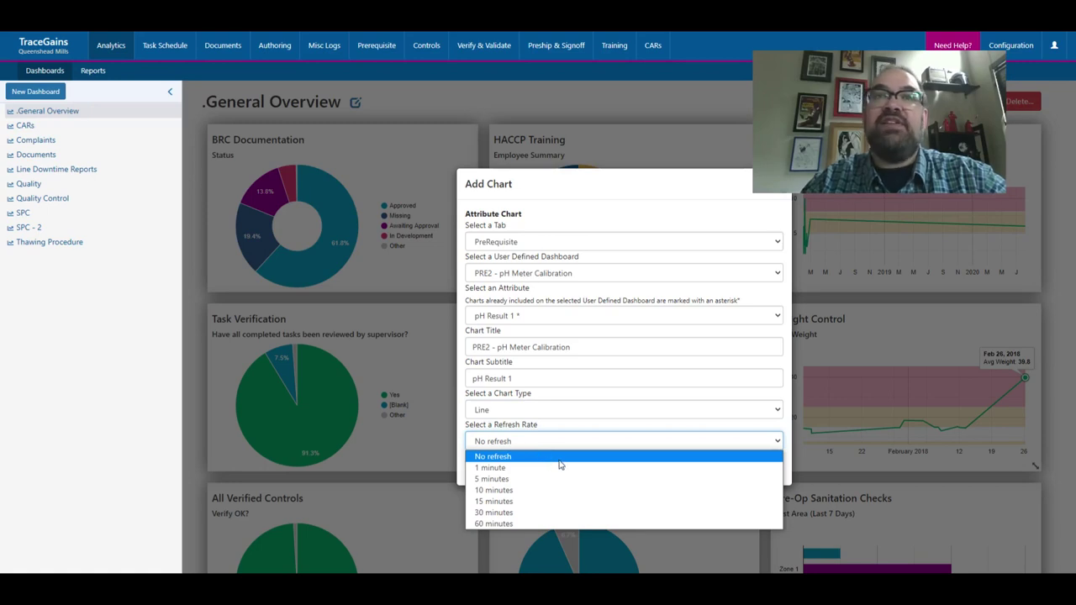
click(535, 512)
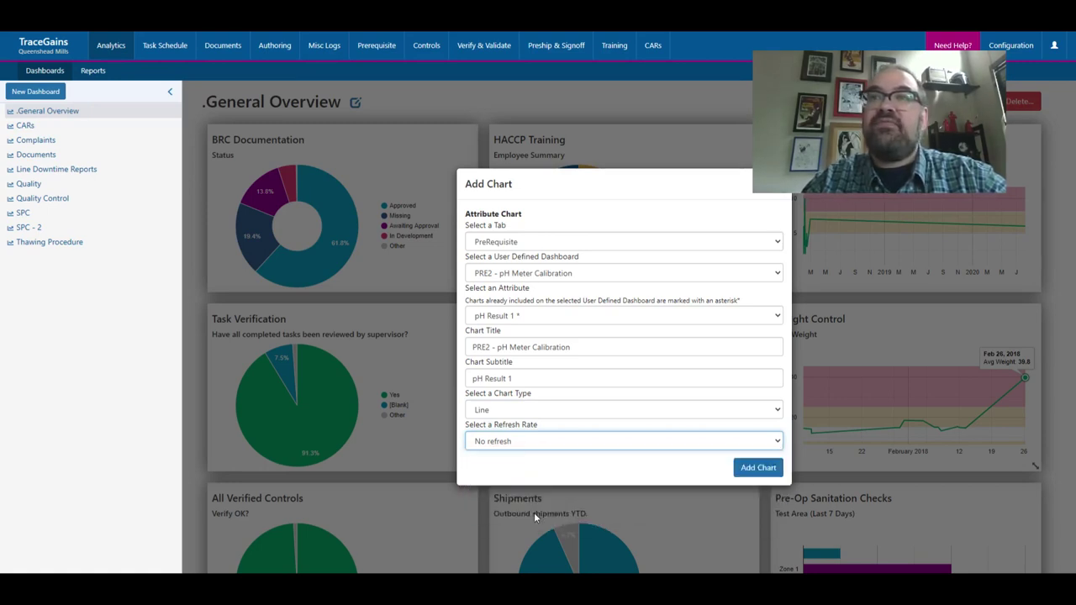
Save the pH Result 1 line chart to General Overview, then view the CARs analytics dashboard
click(762, 470)
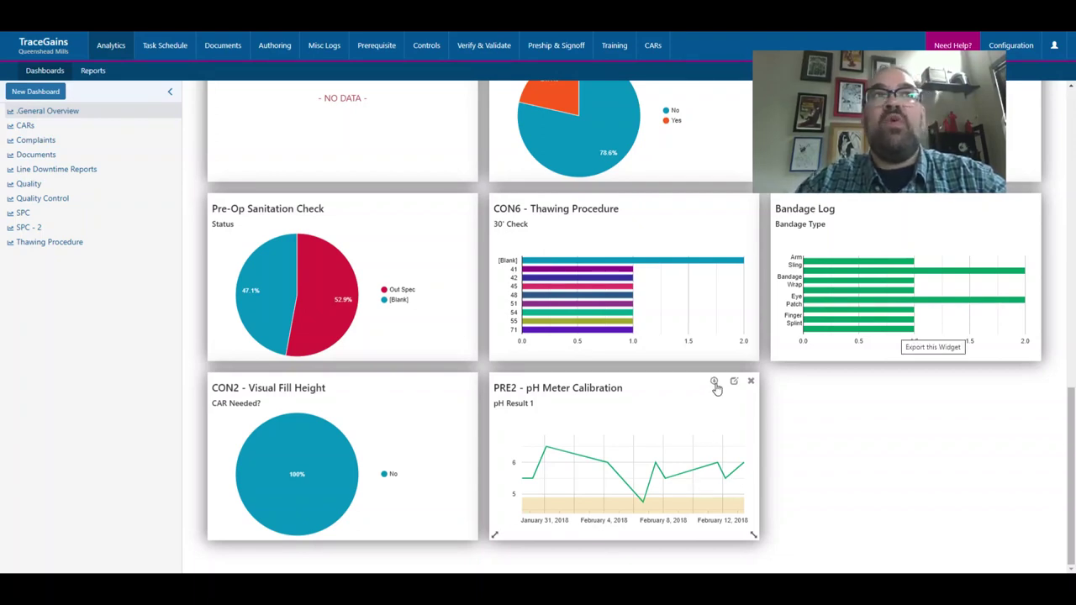
click(25, 127)
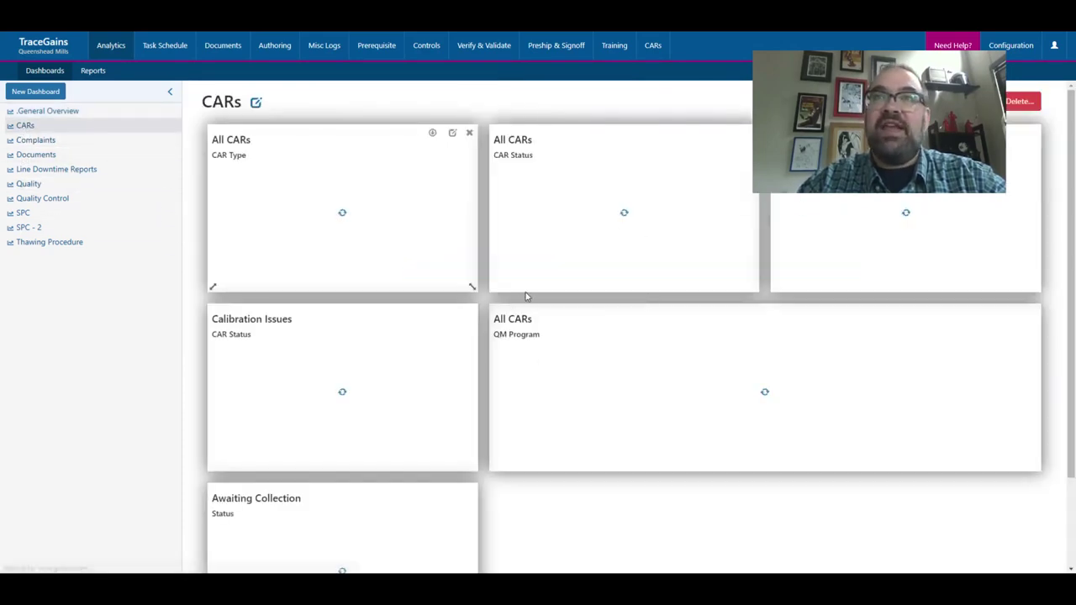
scroll(561, 380, down, 2)
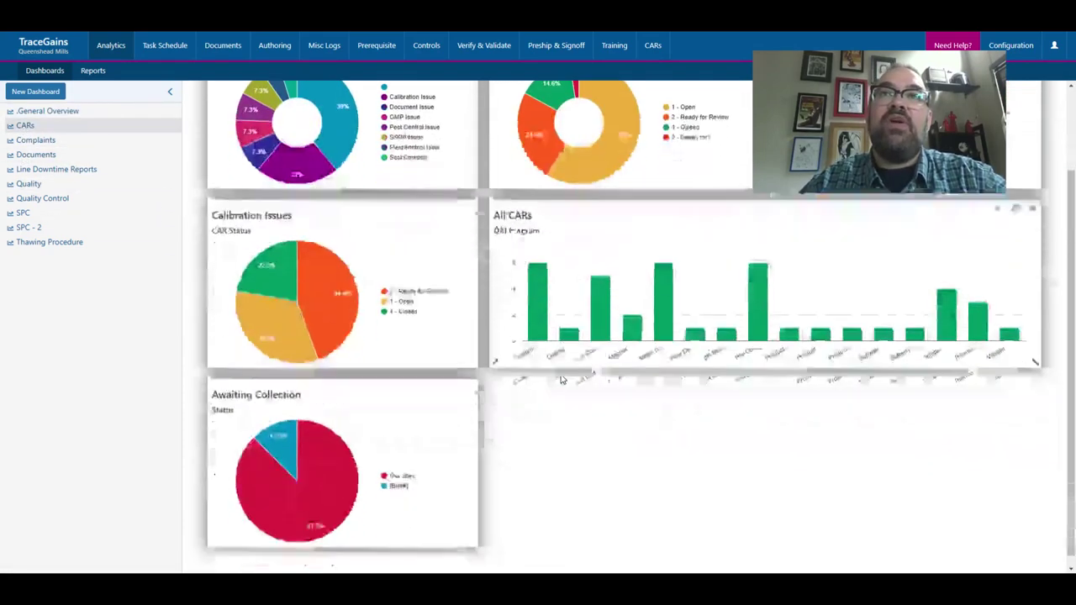
scroll(561, 380, up, 2)
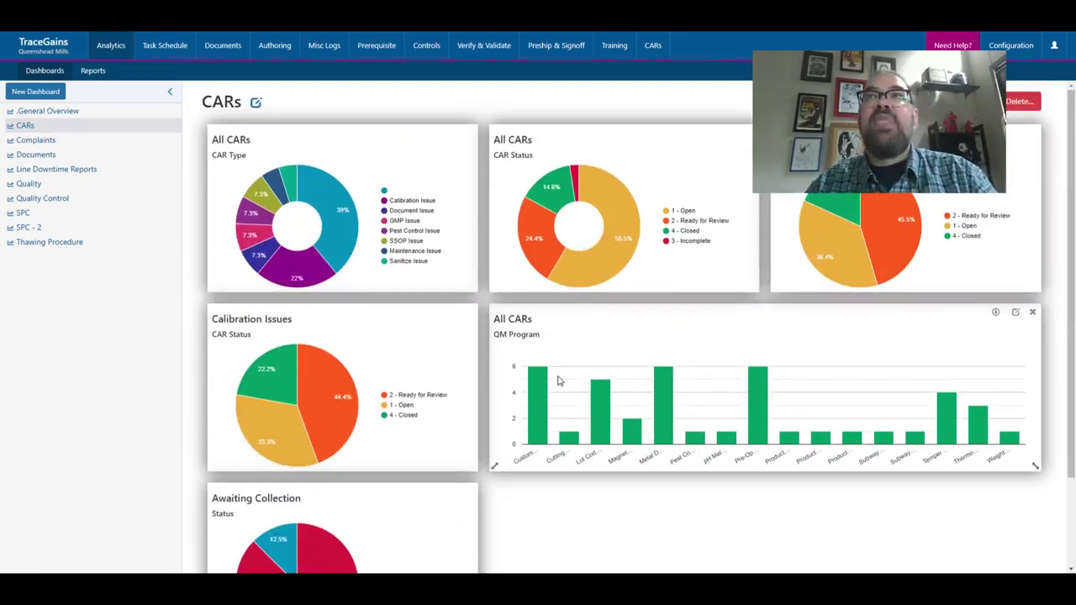